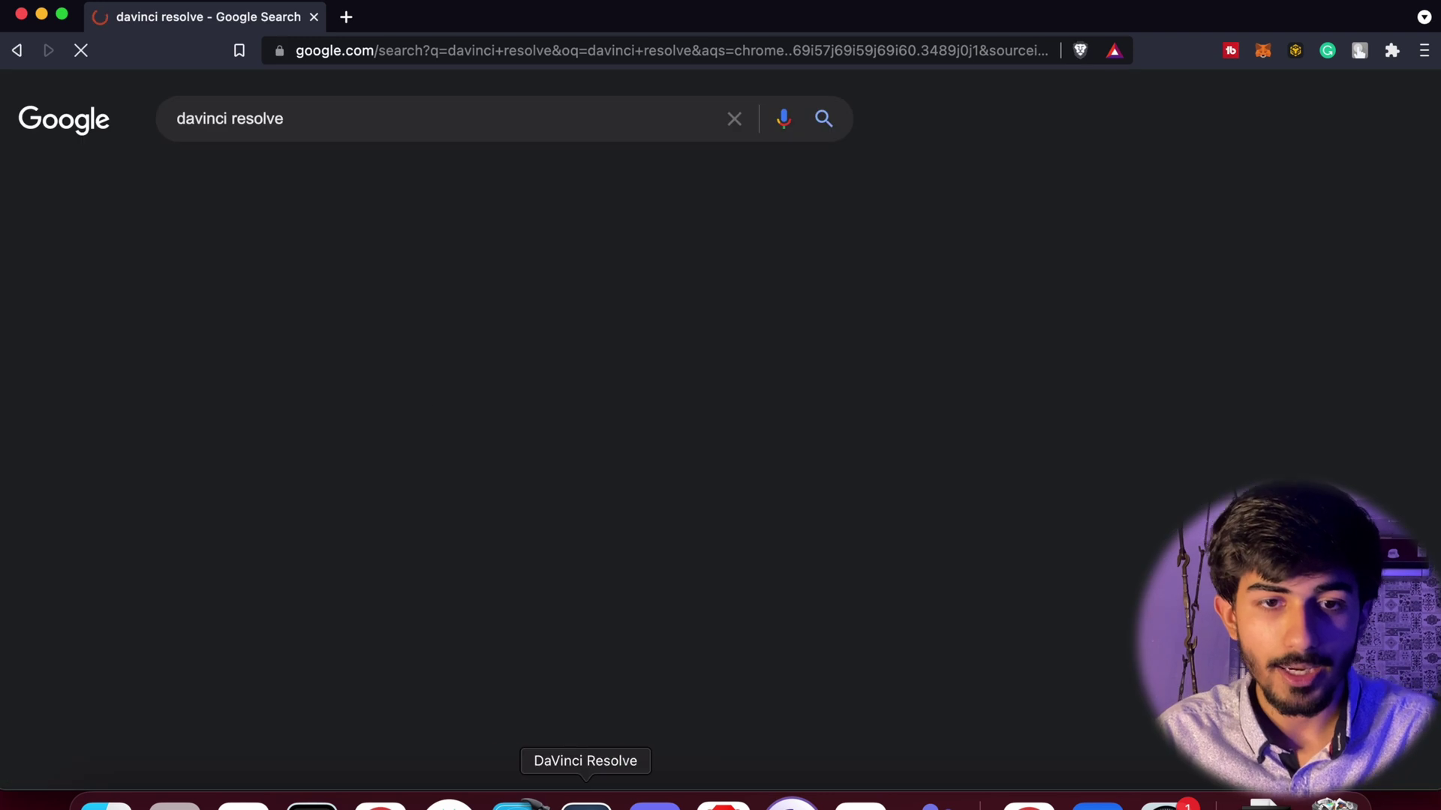
Open the DaVinci Resolve product page from the search results and review the DaVinci Resolve 17 download options, then close the page
left_click(388, 300)
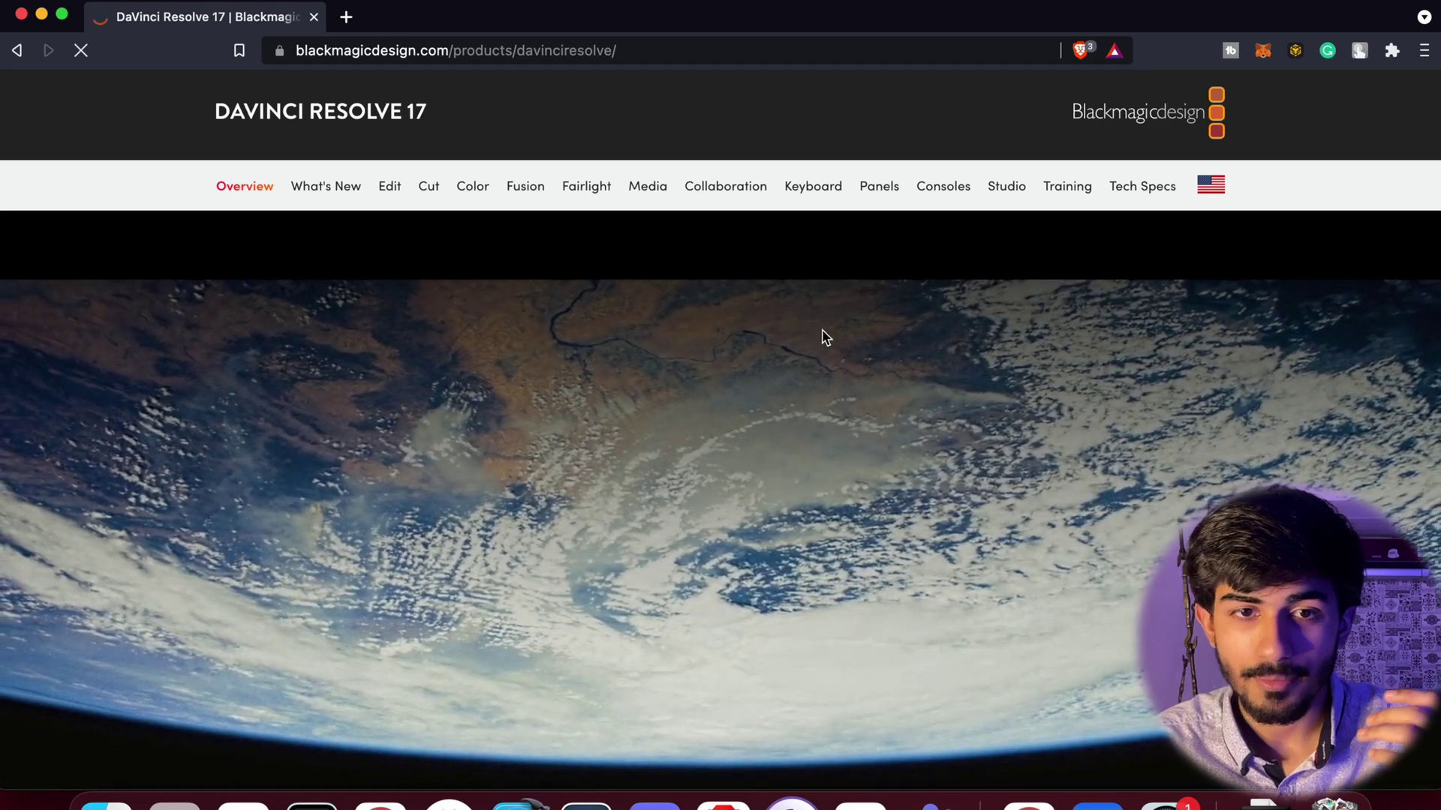
scroll(823, 334, "down", 10)
scroll(824, 334, "up", 5)
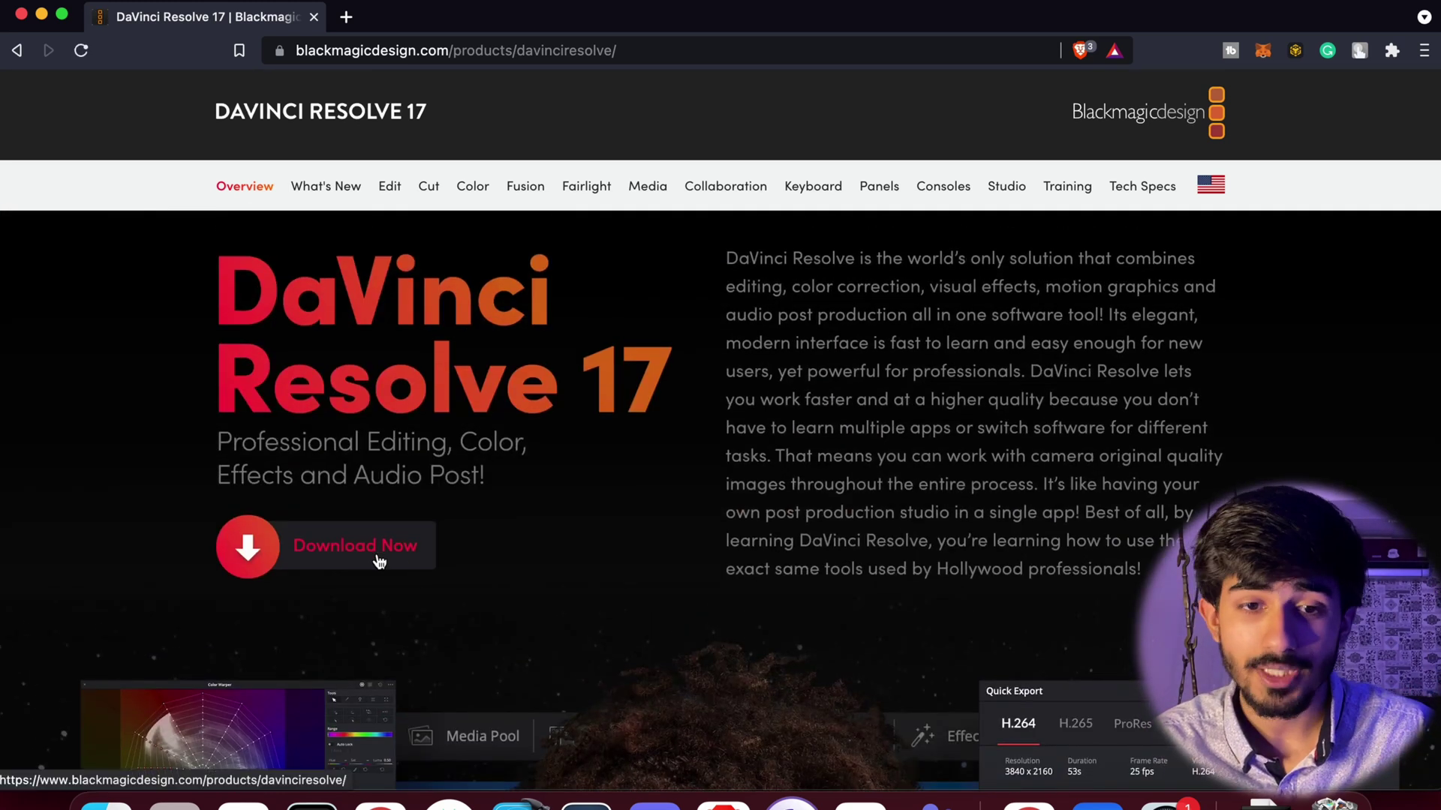
left_click(379, 562)
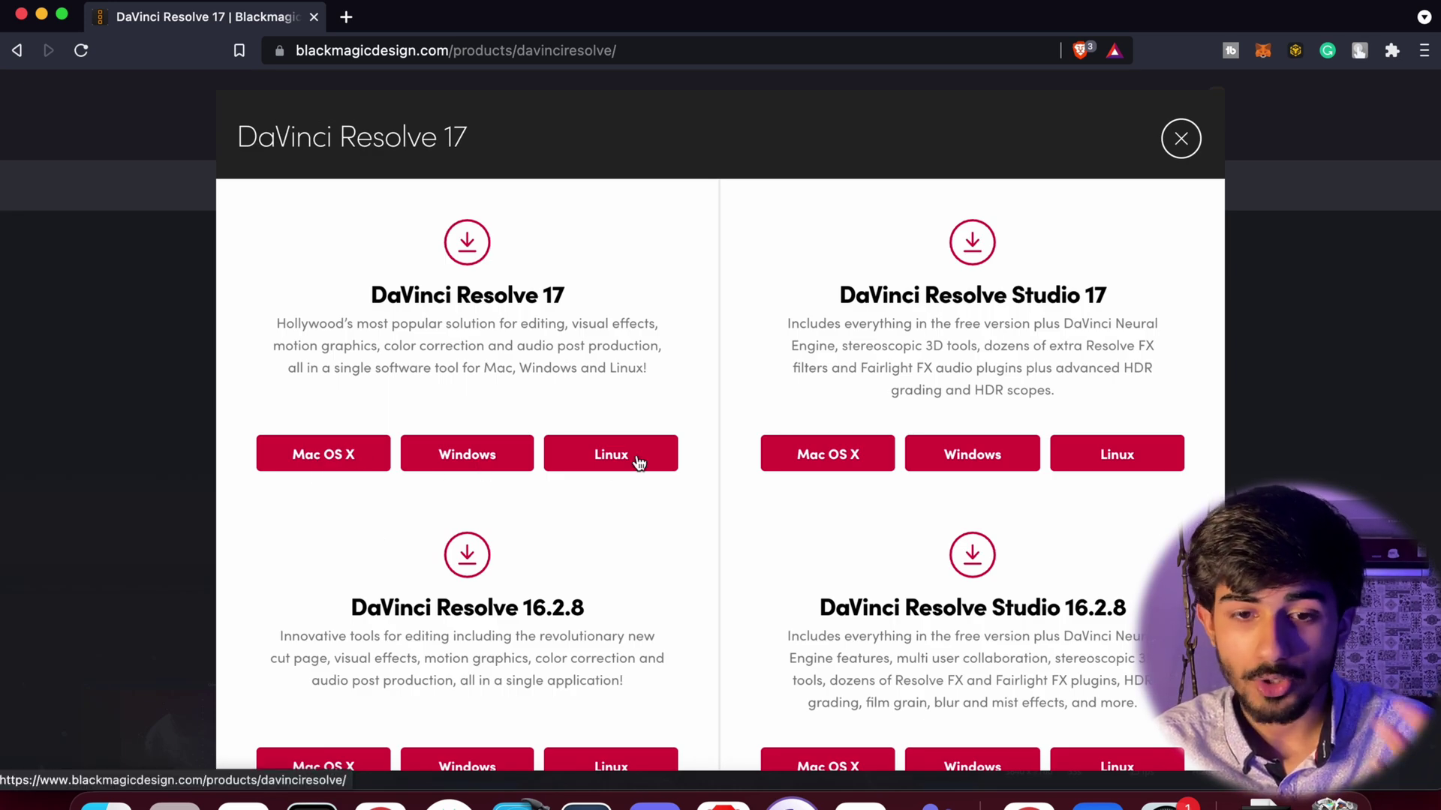
scroll(636, 457, "down", 1)
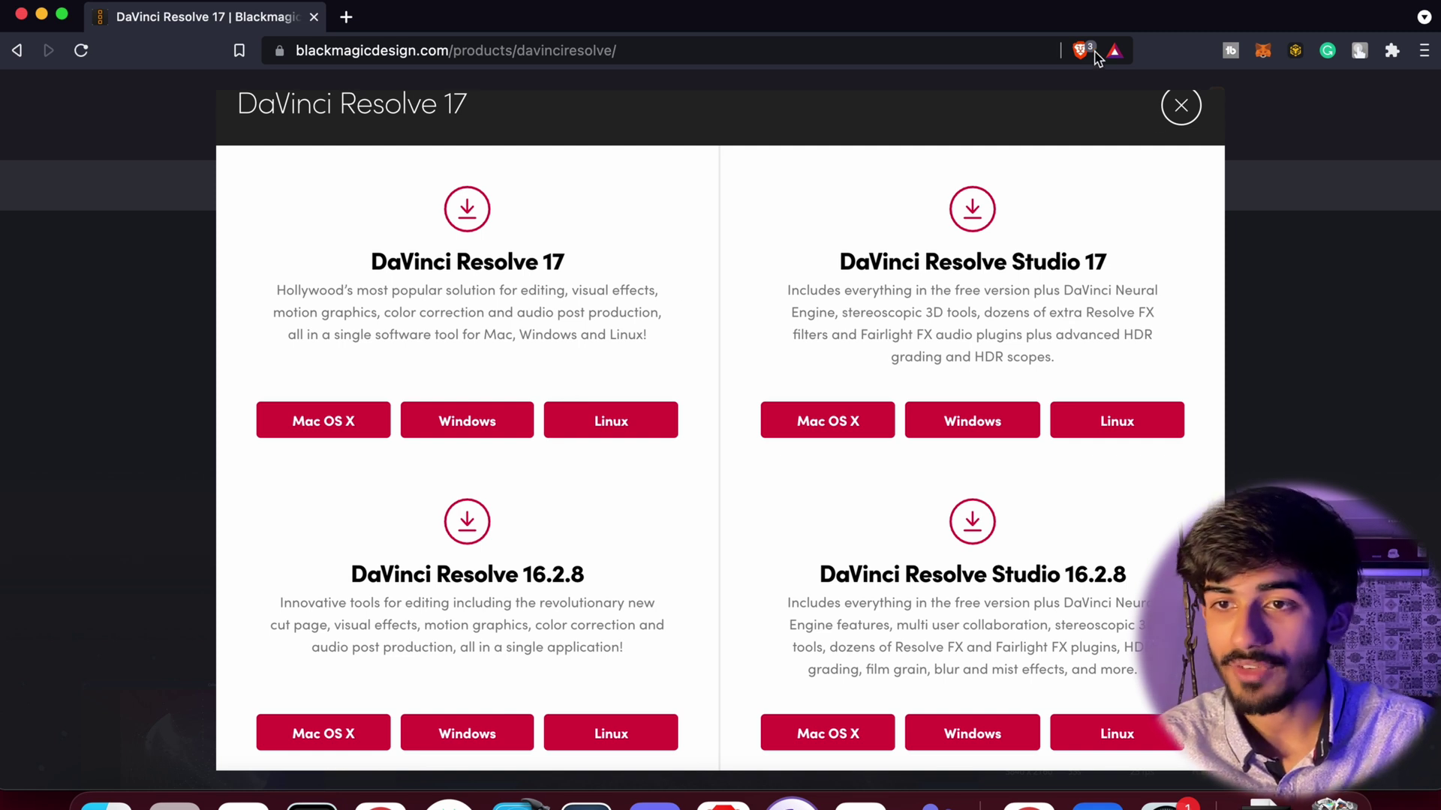
left_click(1168, 106)
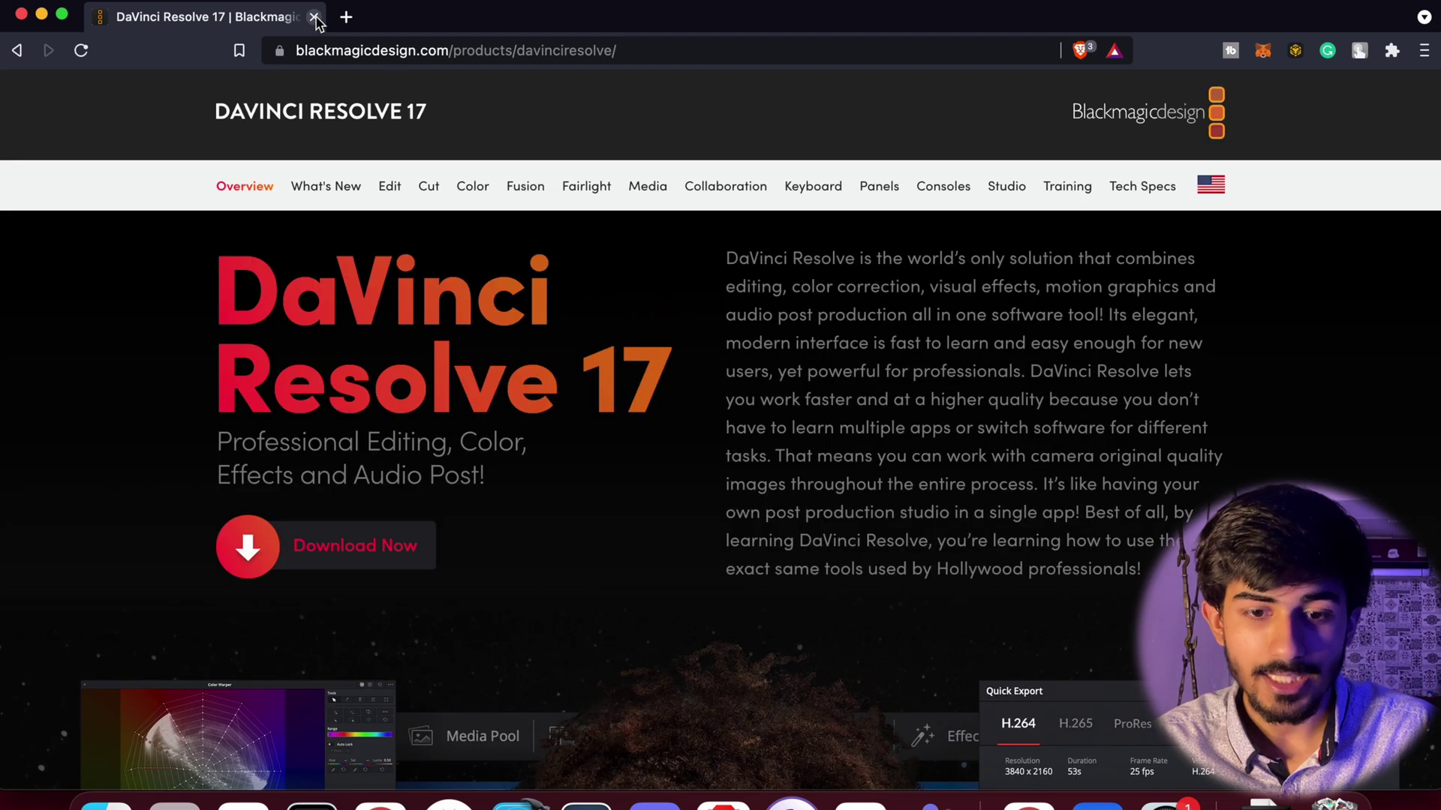
left_click(314, 16)
Launch DaVinci Resolve, look through the existing projects and open Untitled Project
left_click(586, 802)
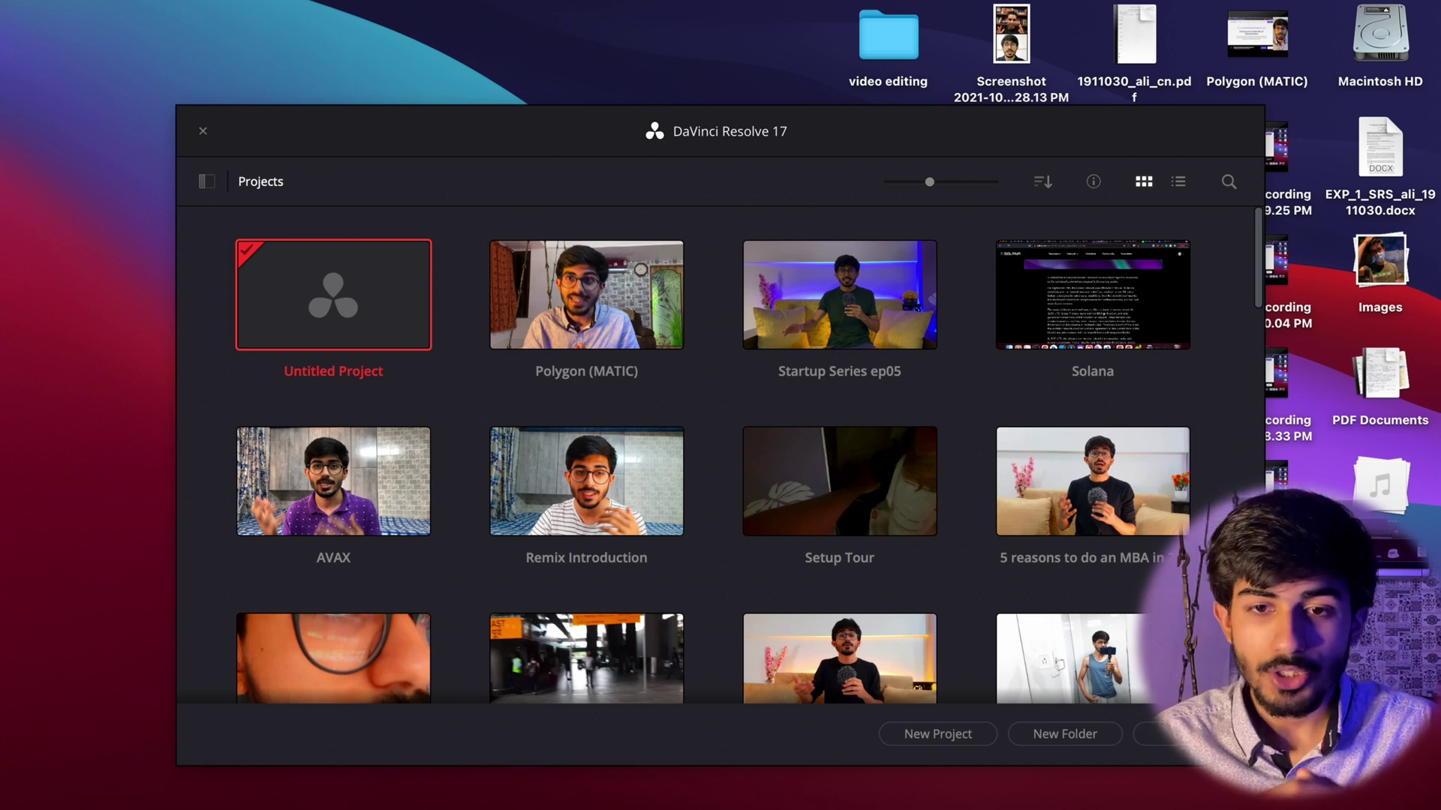
scroll(681, 512, "down", 5)
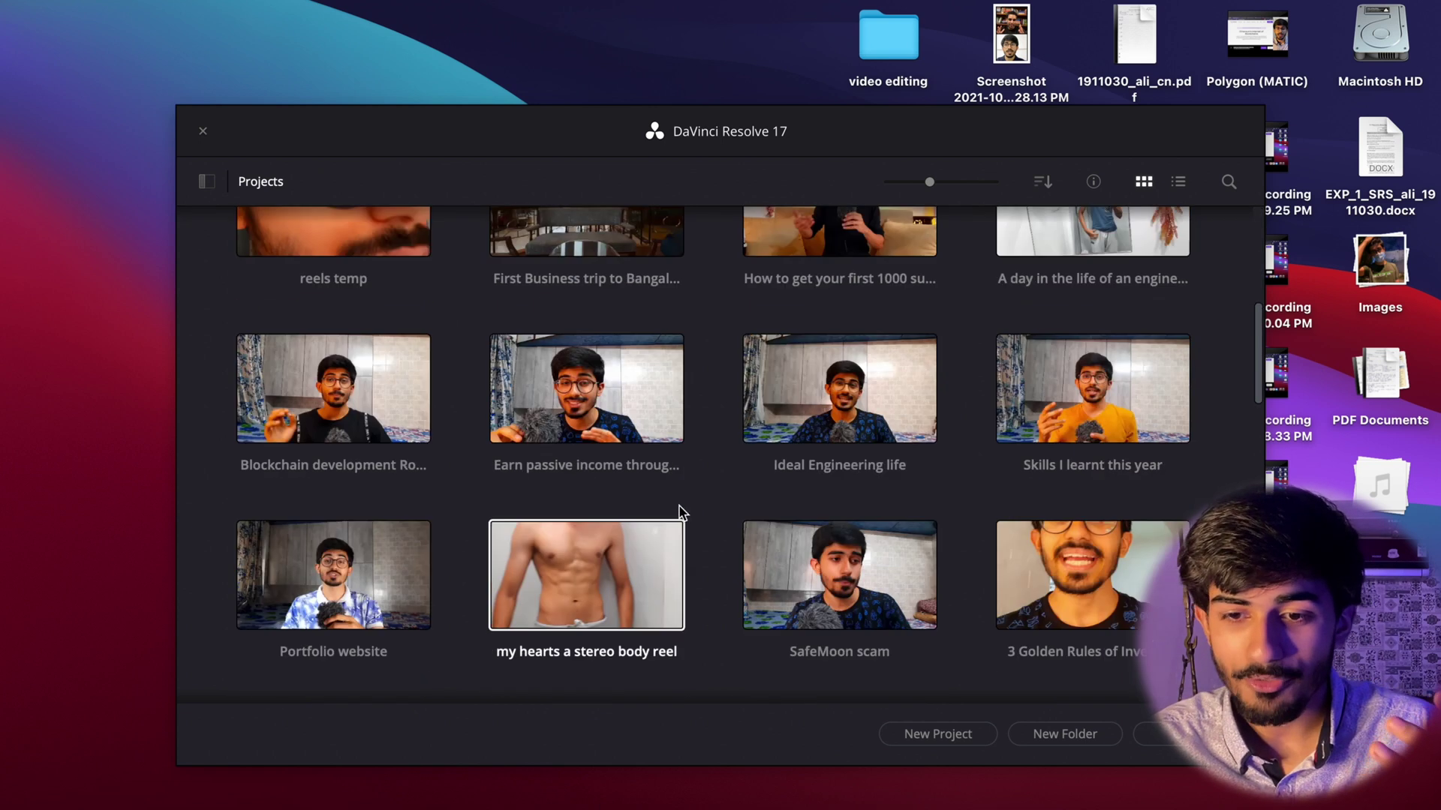
scroll(680, 512, "down", 2)
scroll(681, 510, "up", 8)
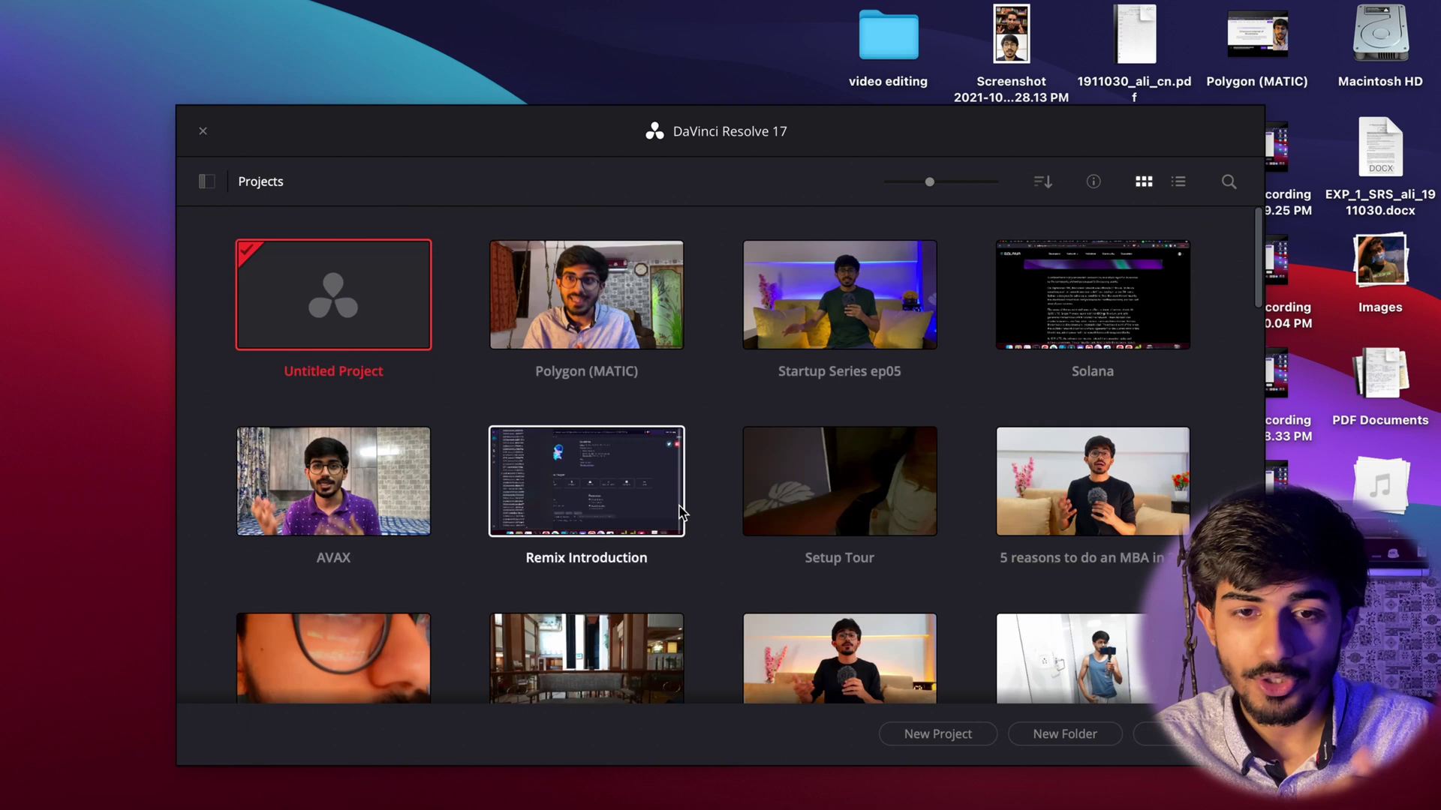
double_click(356, 316)
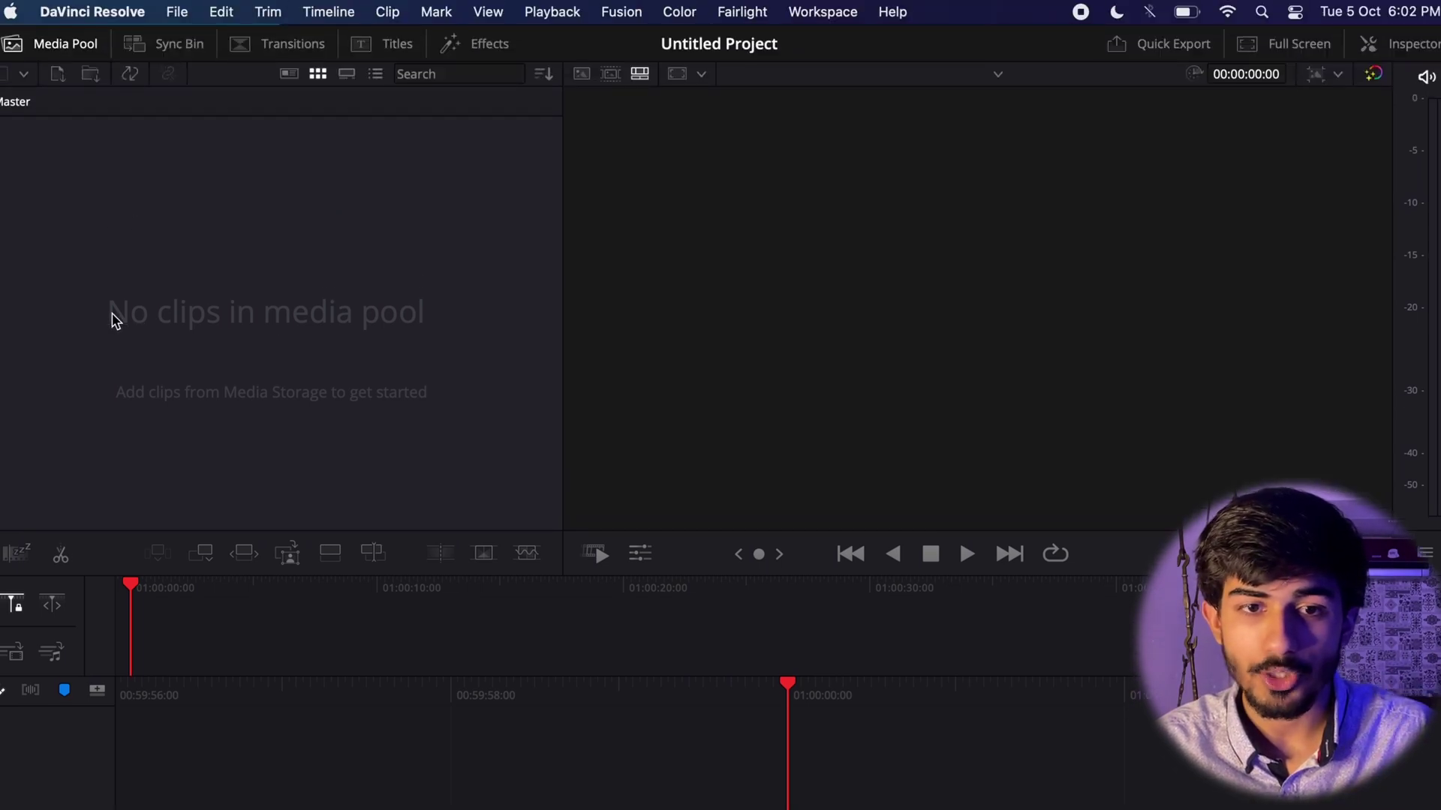
Import IMG_0365 2.MOV and the 6.23.26 PM screen recording from the Desktop's video editing folder into the media pool
left_click(180, 12)
mouse_move(244, 261)
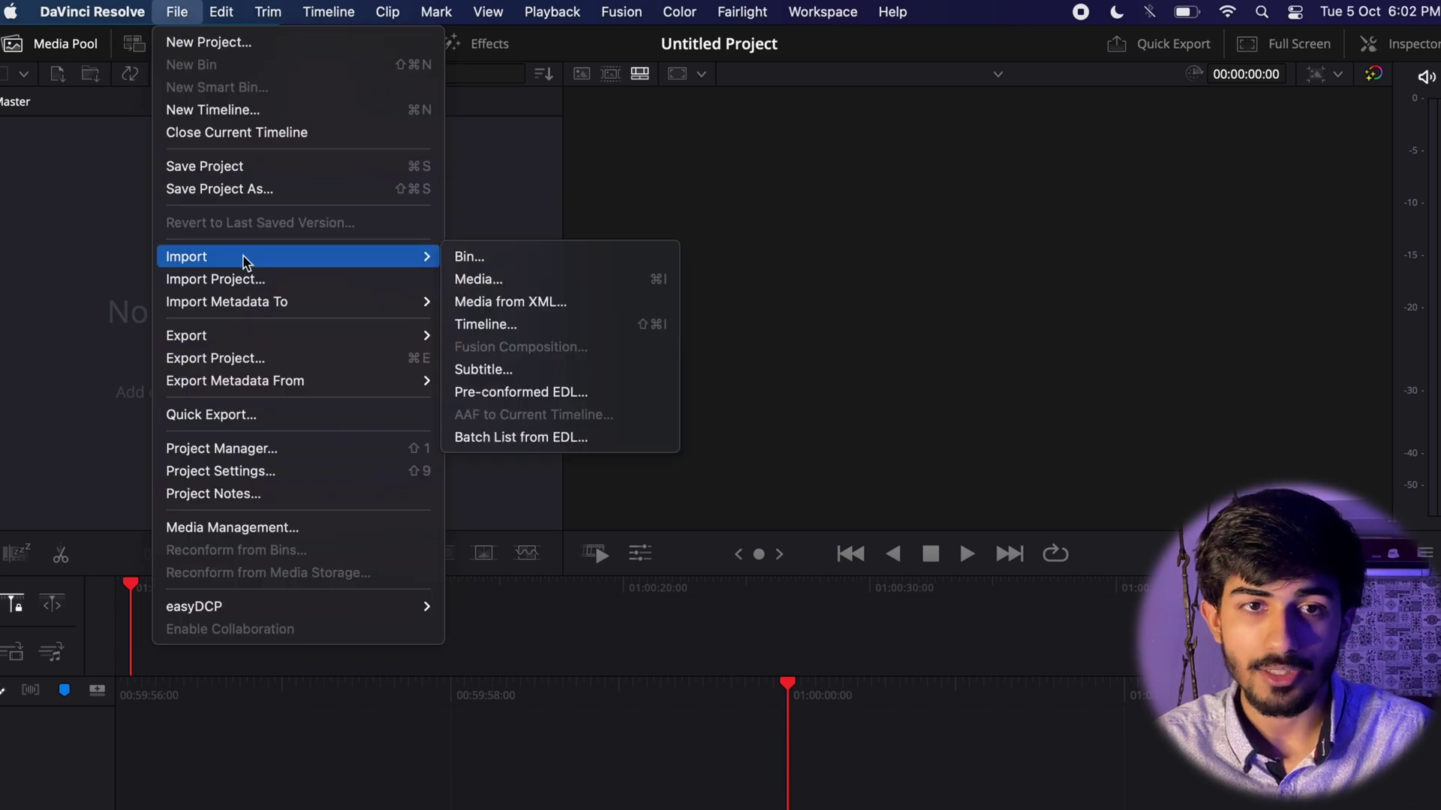
left_click(492, 281)
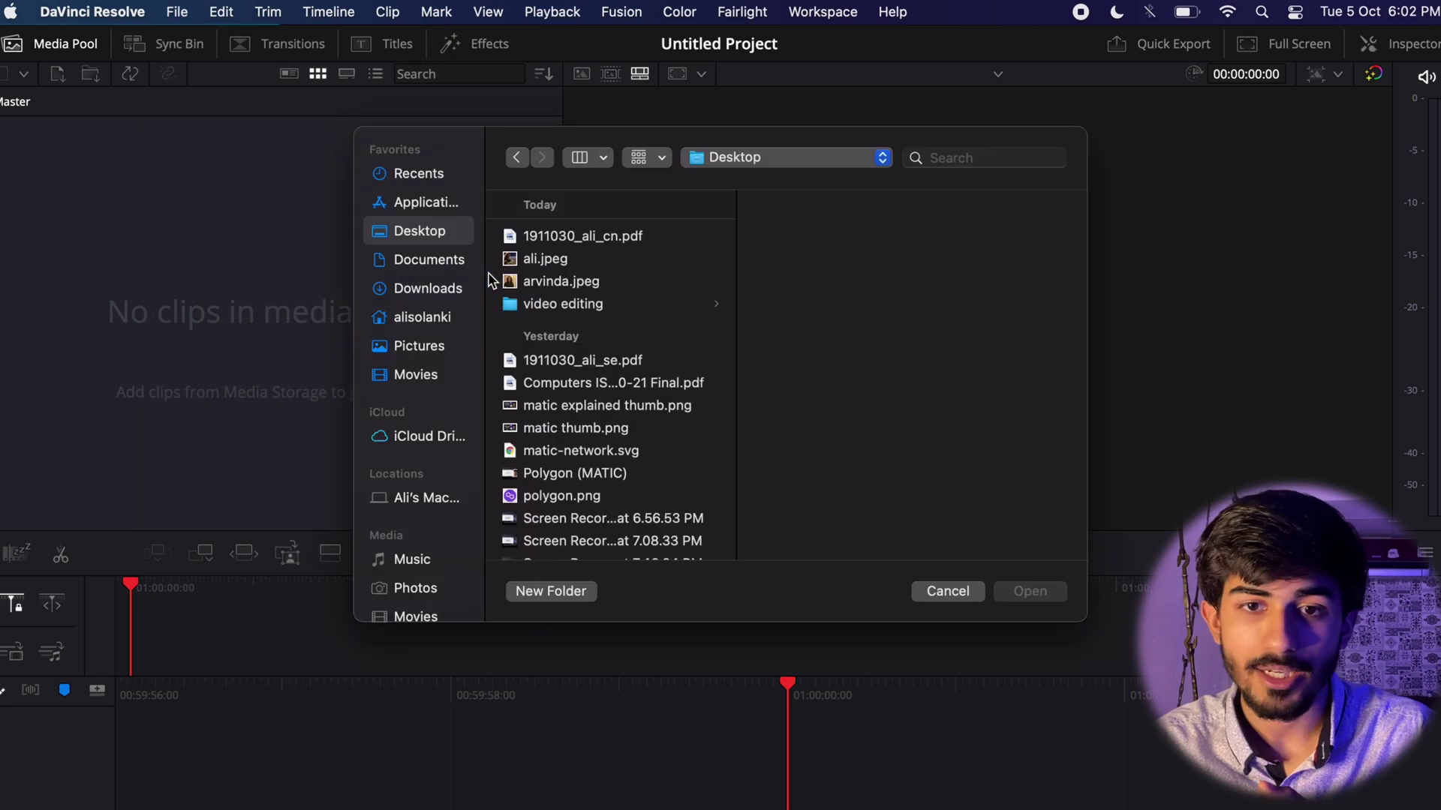
left_click(557, 303)
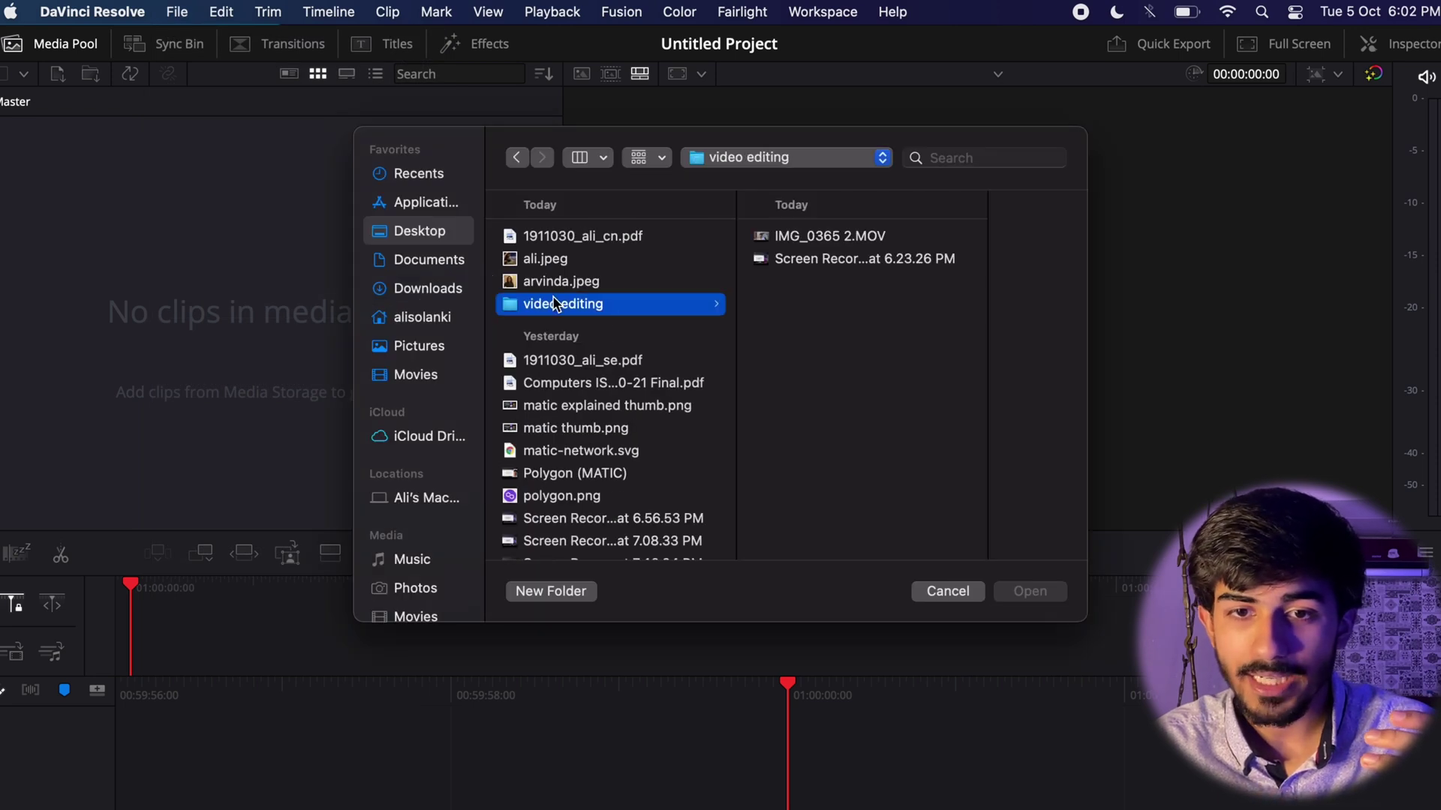
left_click_drag(860, 294, 844, 238)
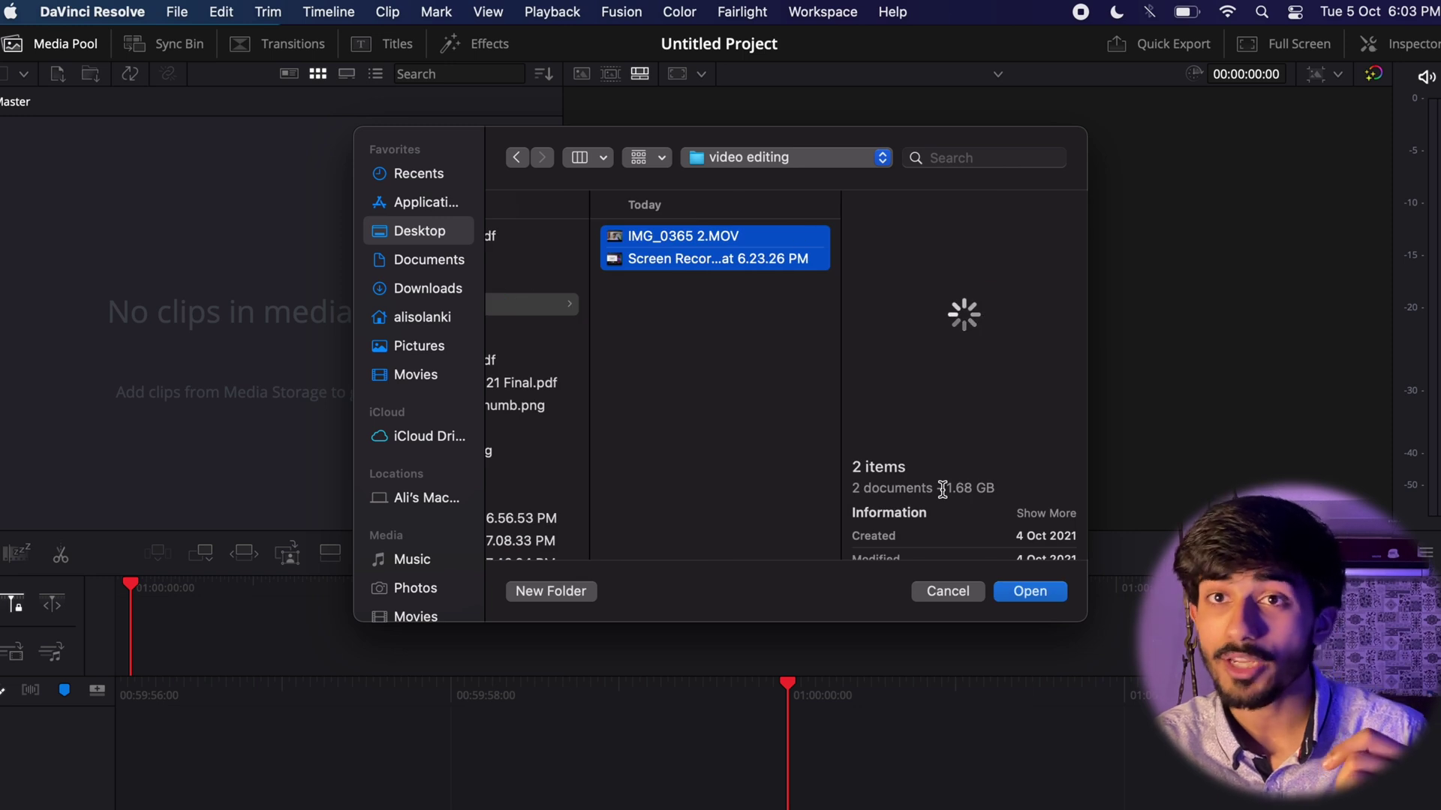
left_click(1029, 592)
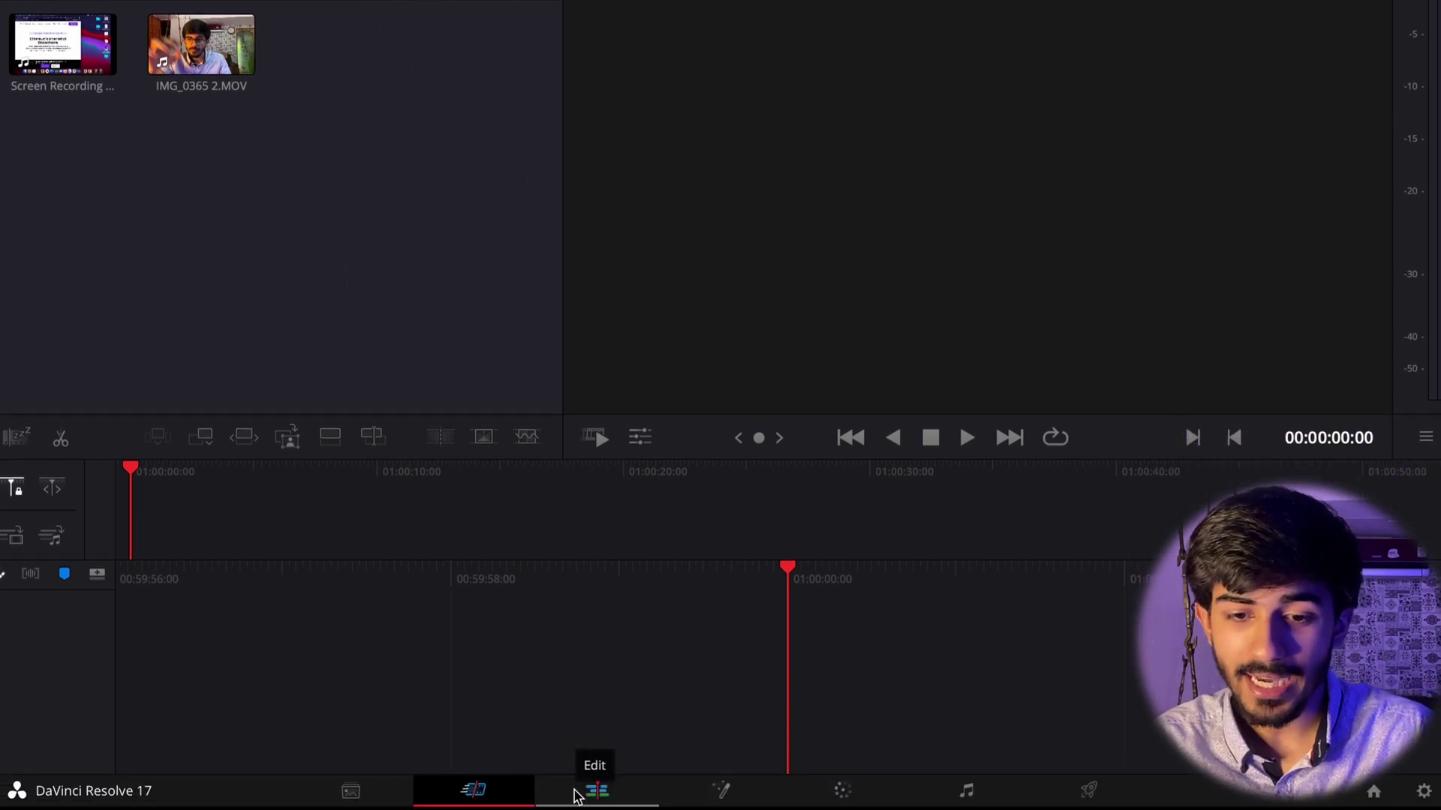
On the Edit page, place IMG_0365 2.MOV on Video 1 and the screen recording on Video 2, both from the timeline start
left_click(574, 795)
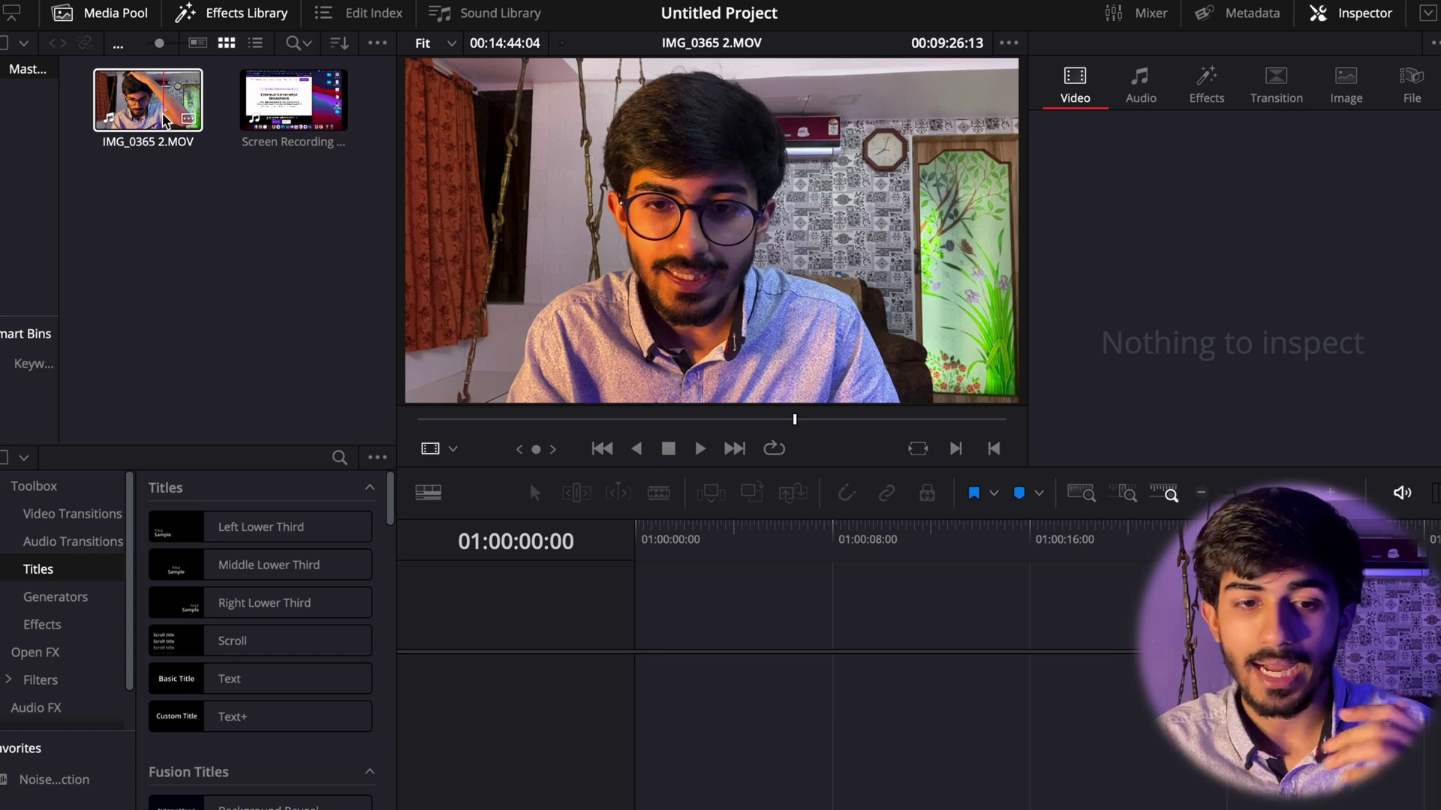
left_click_drag(165, 120, 642, 680)
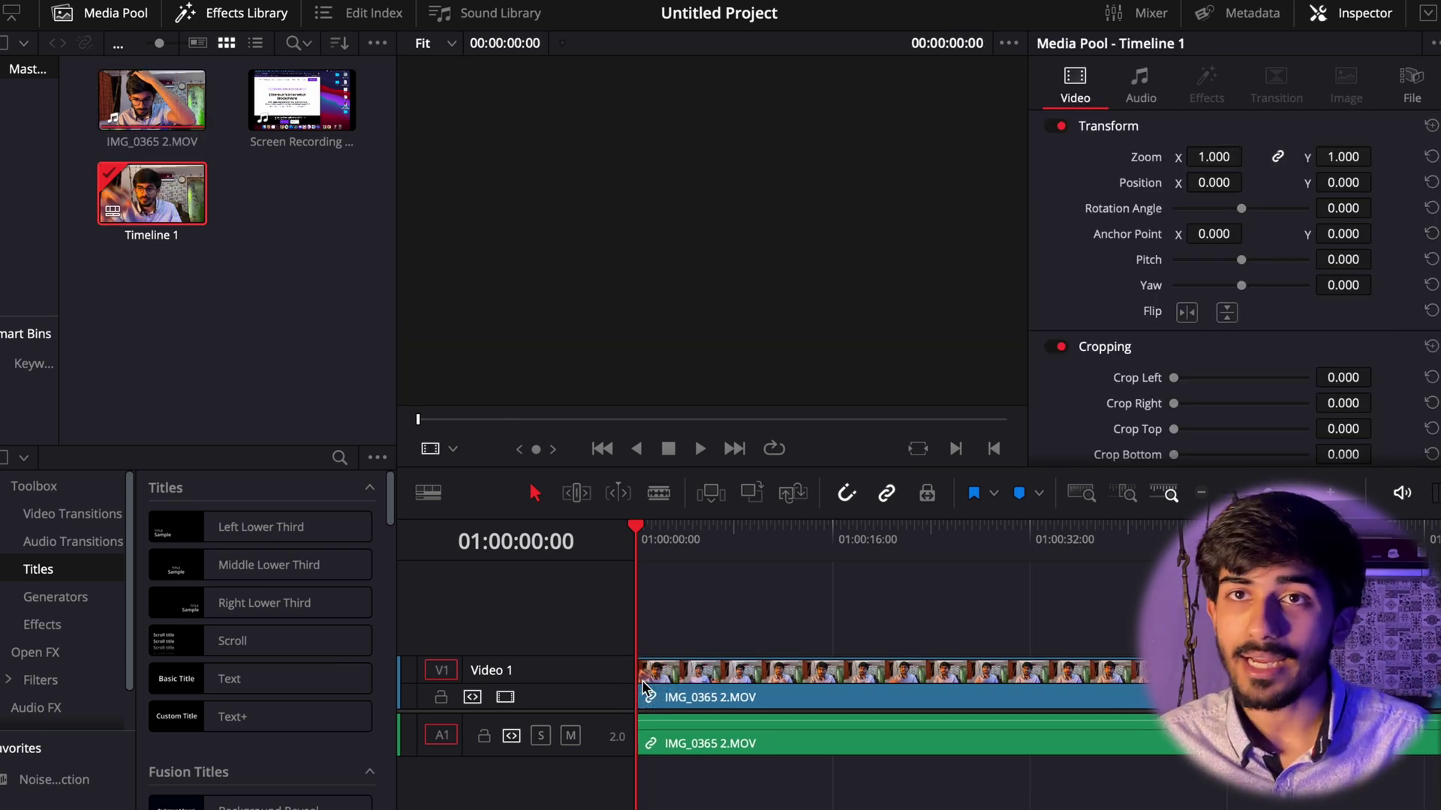
left_click_drag(292, 114, 642, 621)
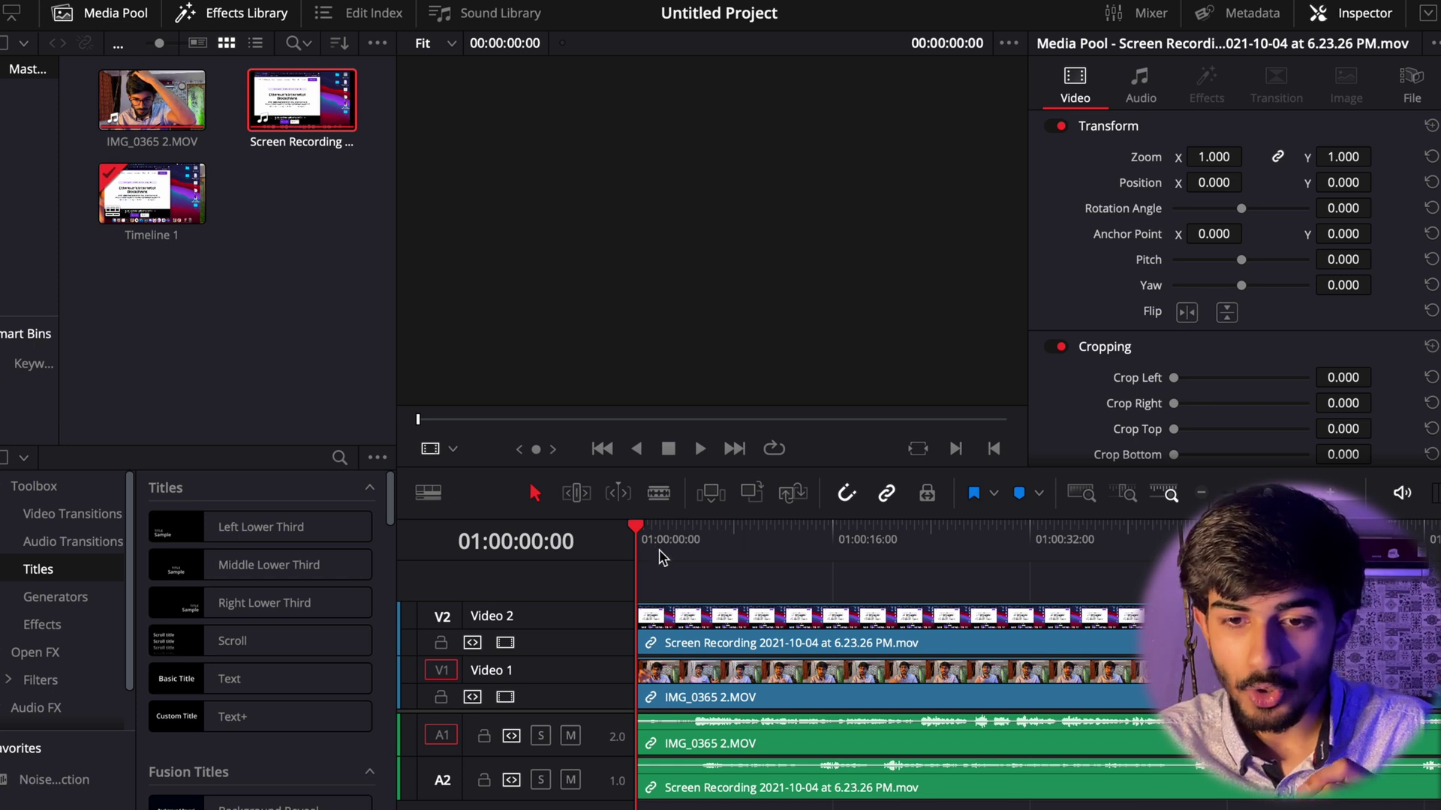
Set the screen recording's zoom to 1.190 and swap the clips so it sits on Video 1 beneath IMG_0365 2.MOV on Video 2
left_click(692, 648)
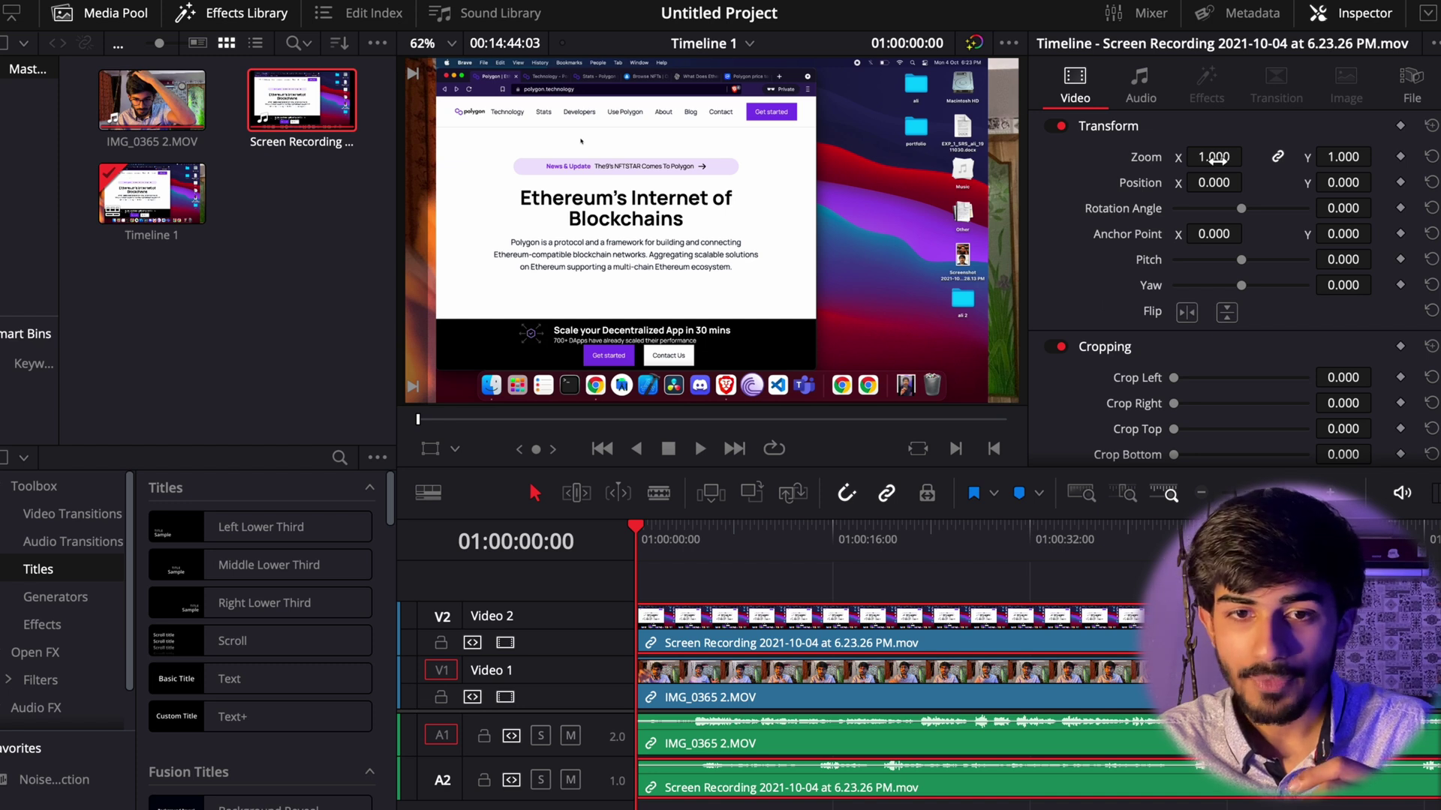
left_click_drag(1214, 157, 1236, 160)
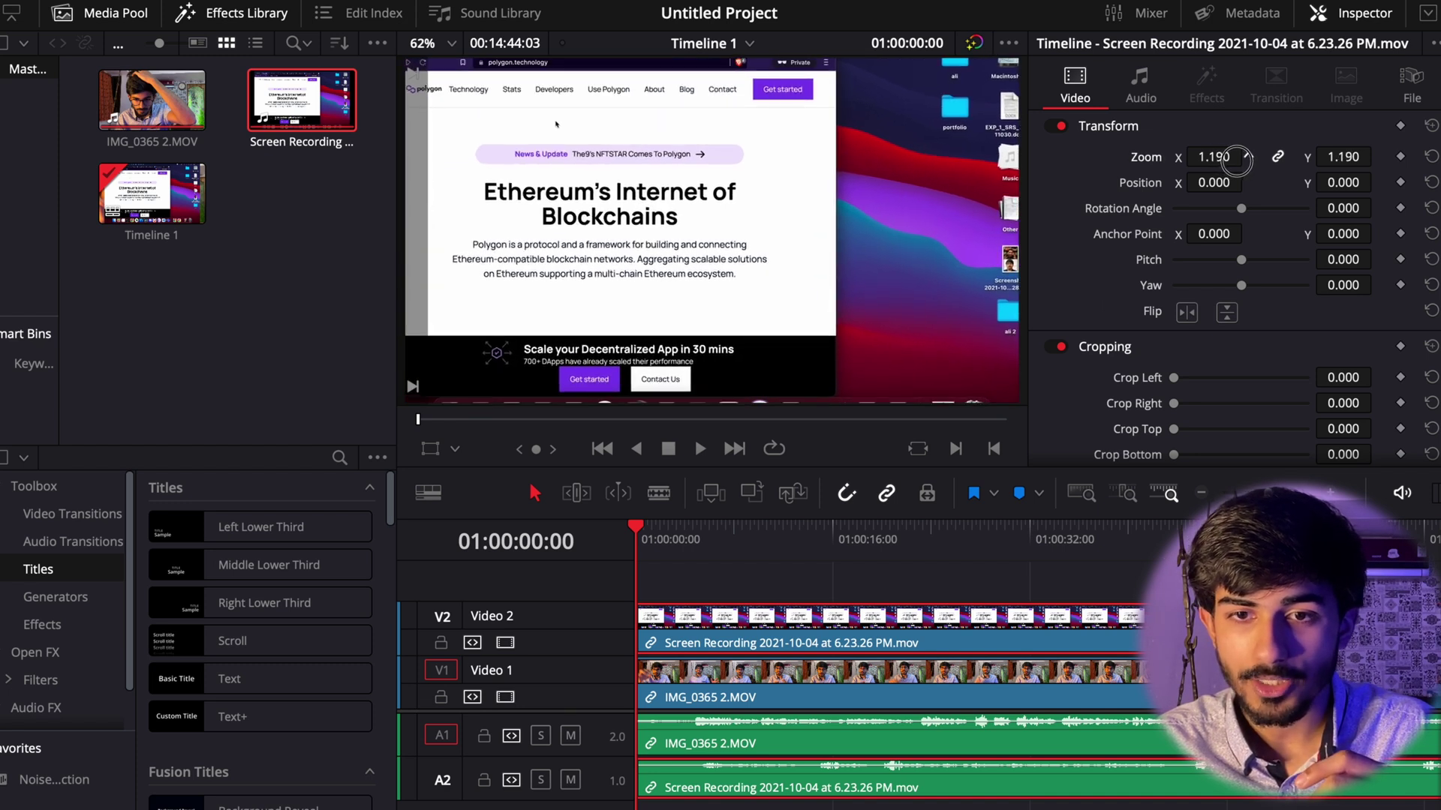
left_click_drag(741, 696, 728, 584)
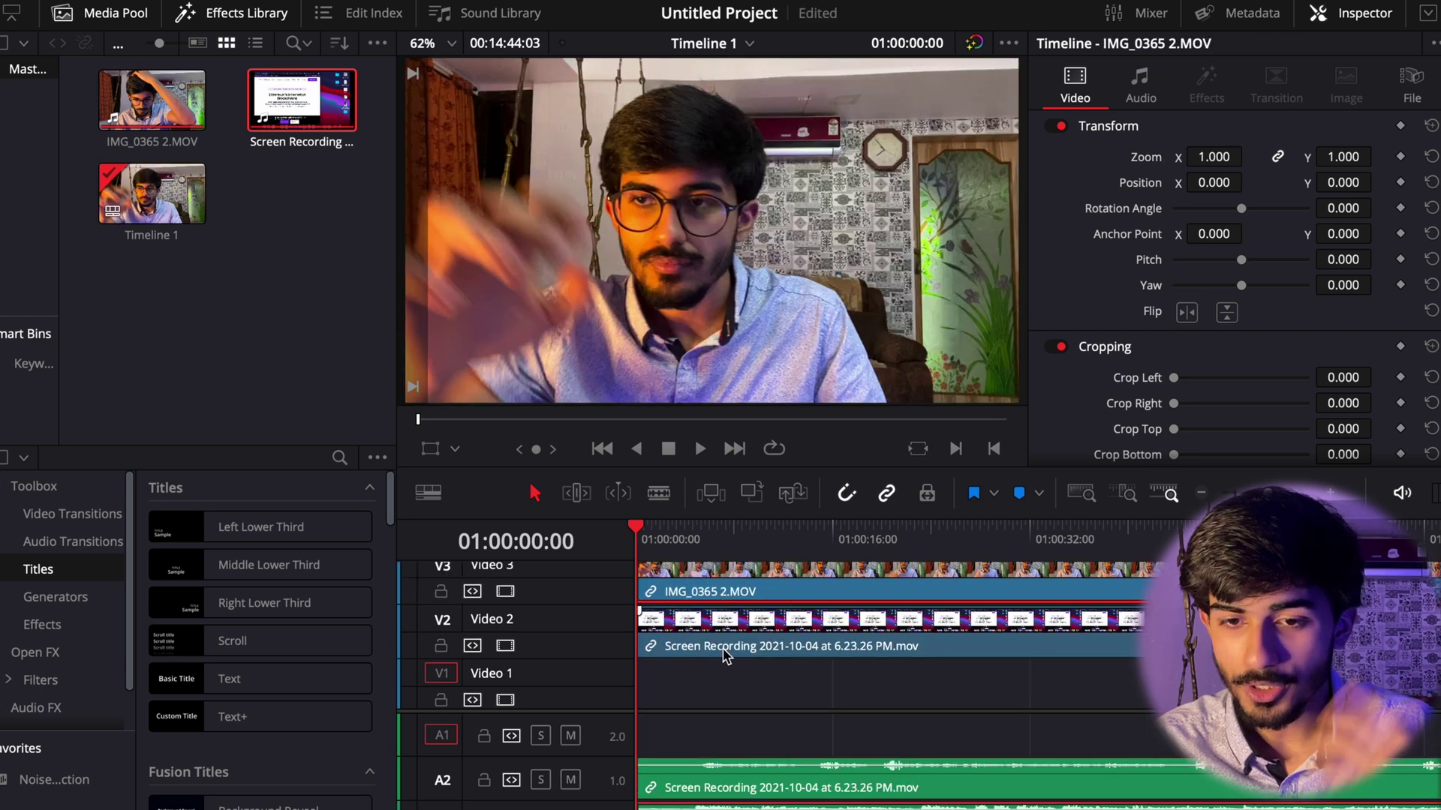
left_click_drag(726, 647, 727, 679)
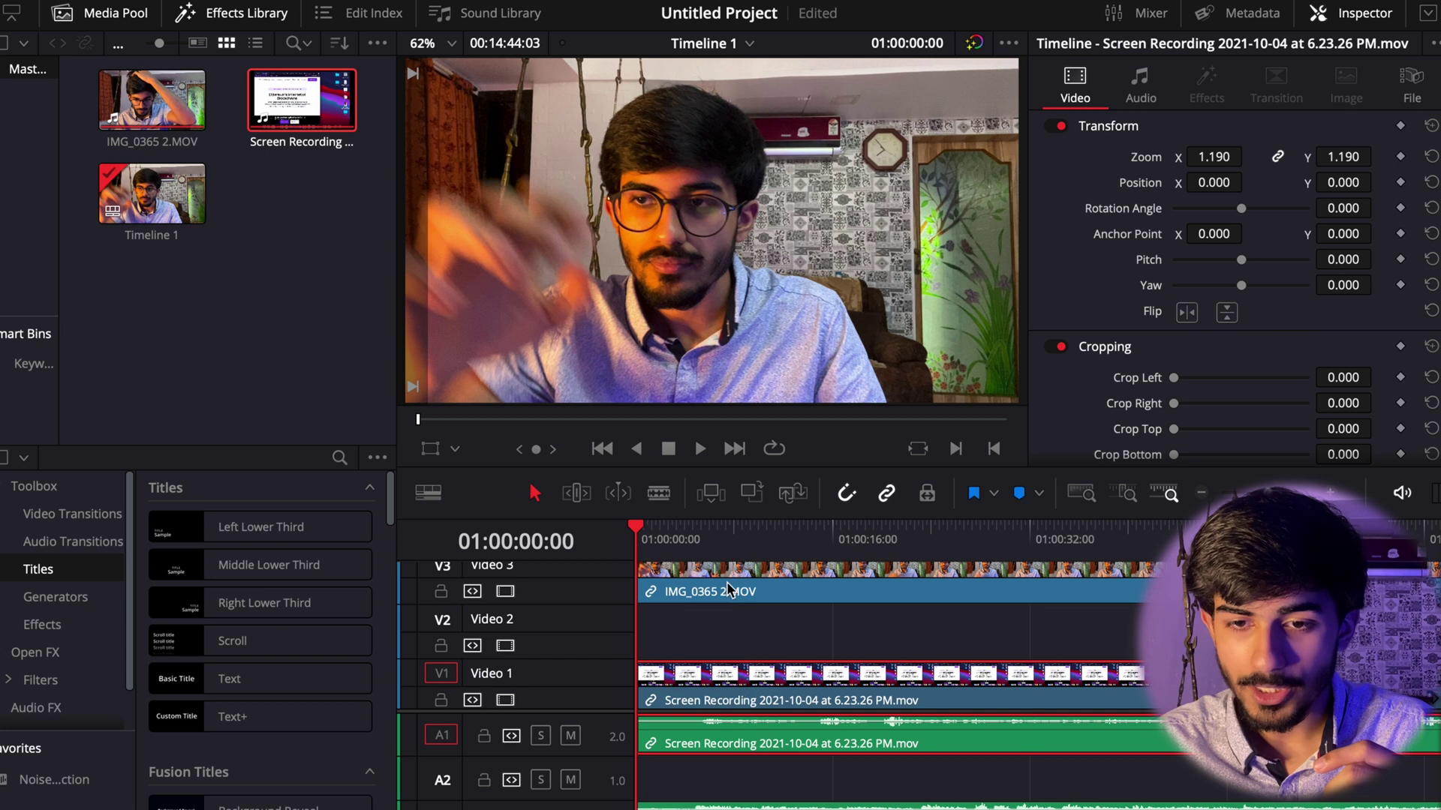
left_click_drag(728, 591, 729, 619)
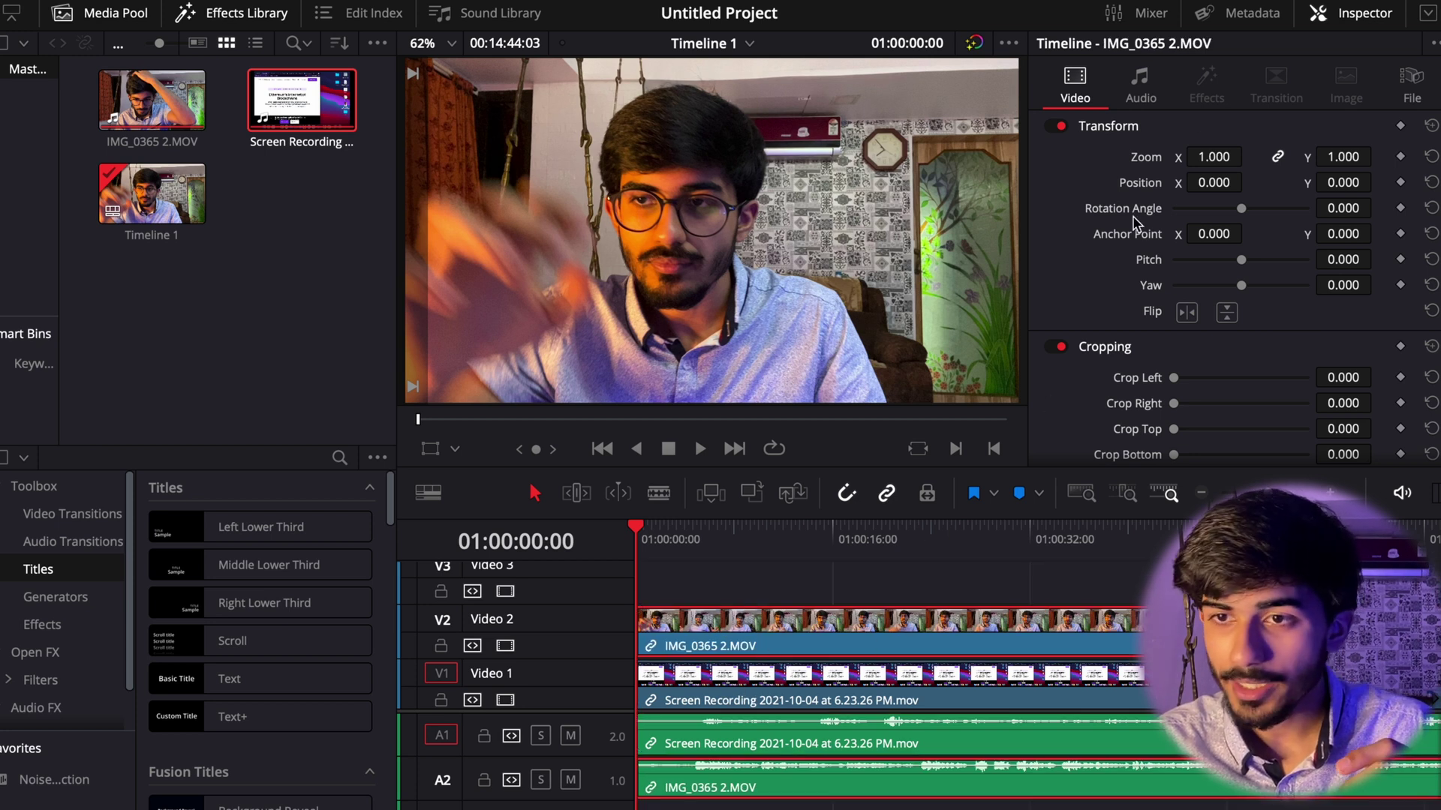
Set IMG_0365 2.MOV to zoom 1.020 and X position 714, and crop it 75 from the left and 638 from the right
left_click(1218, 157)
left_click_drag(1219, 156, 1334, 183)
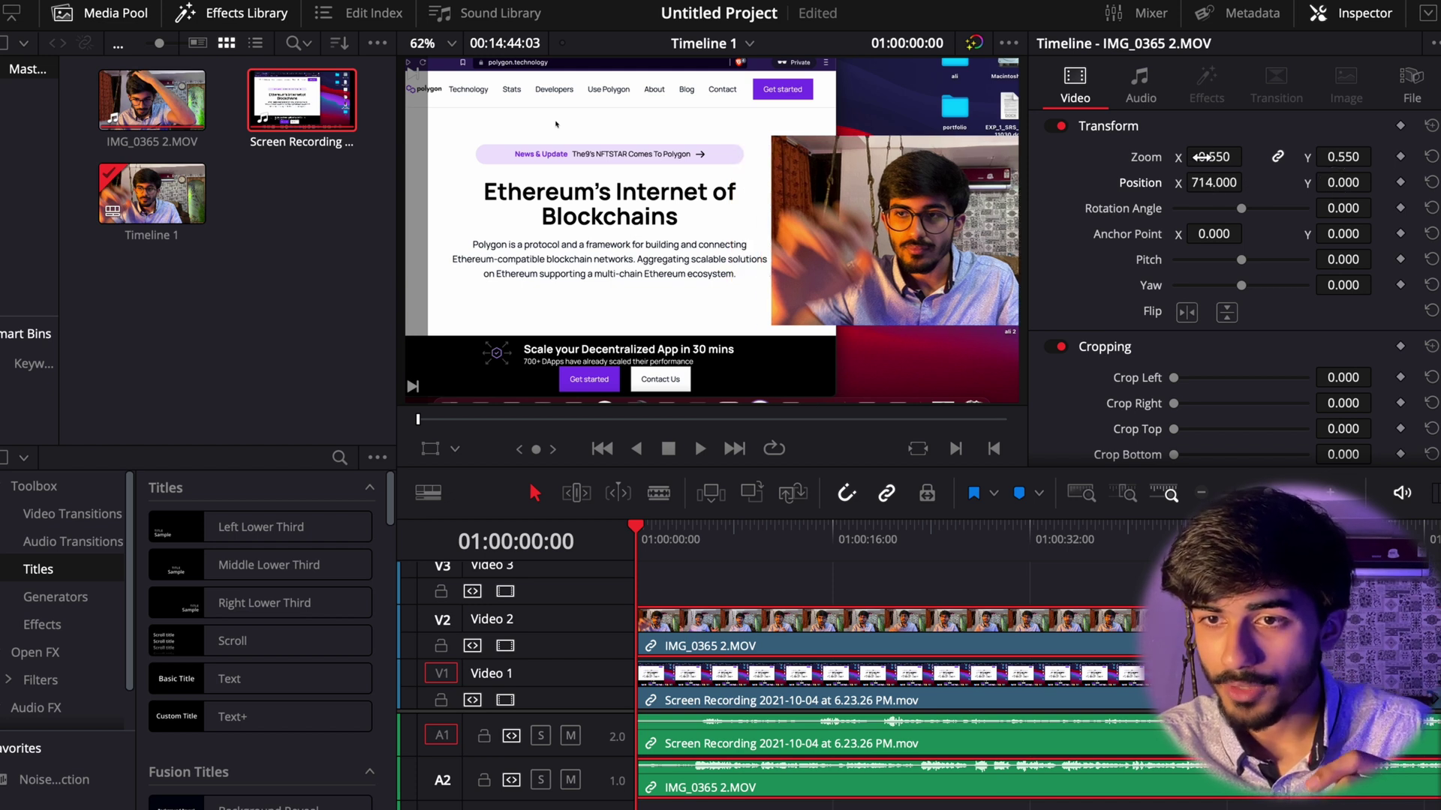
mouse_move(1200, 157)
left_mouse_down()
mouse_move(1249, 155)
mouse_move(1201, 157)
left_mouse_up()
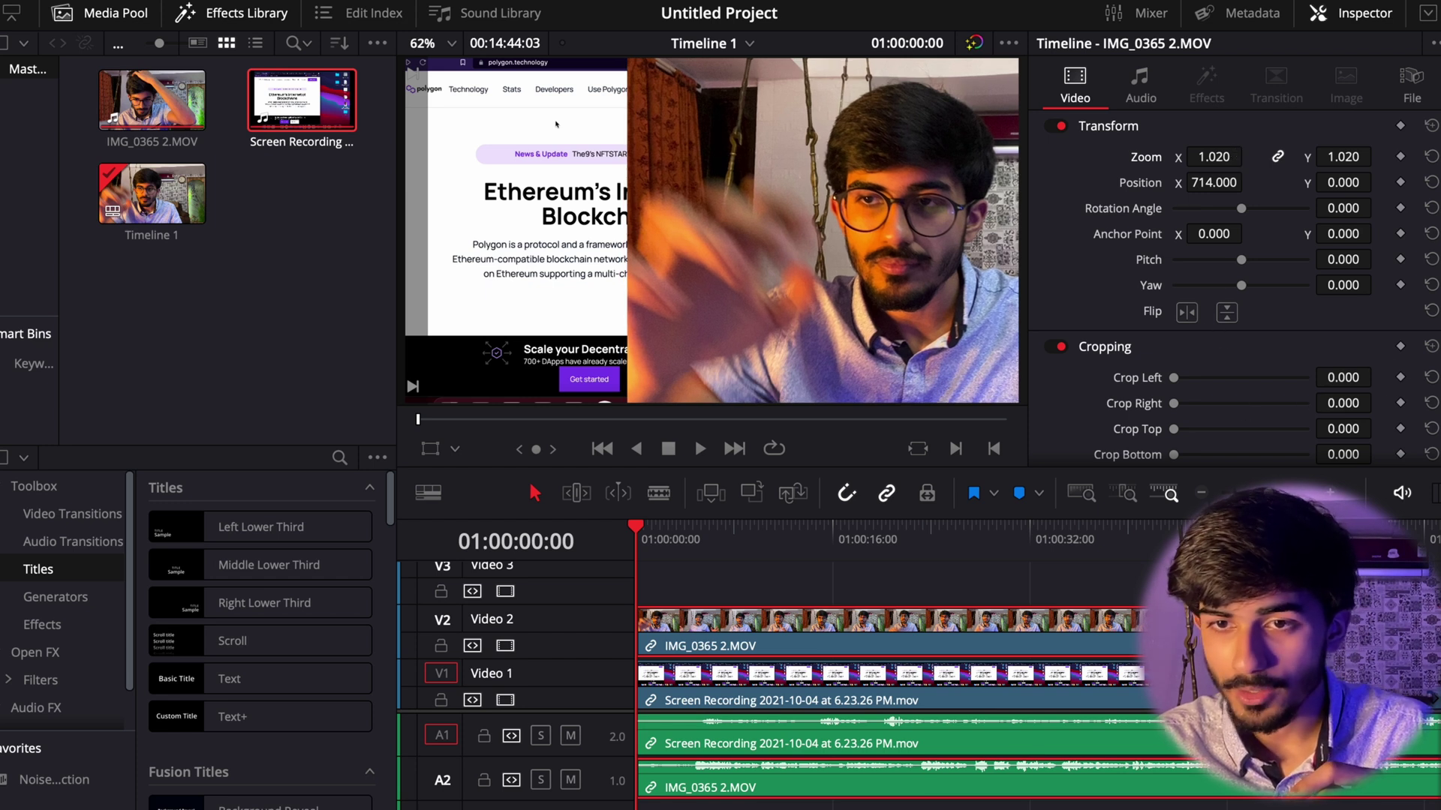
left_click_drag(1343, 378, 1414, 377)
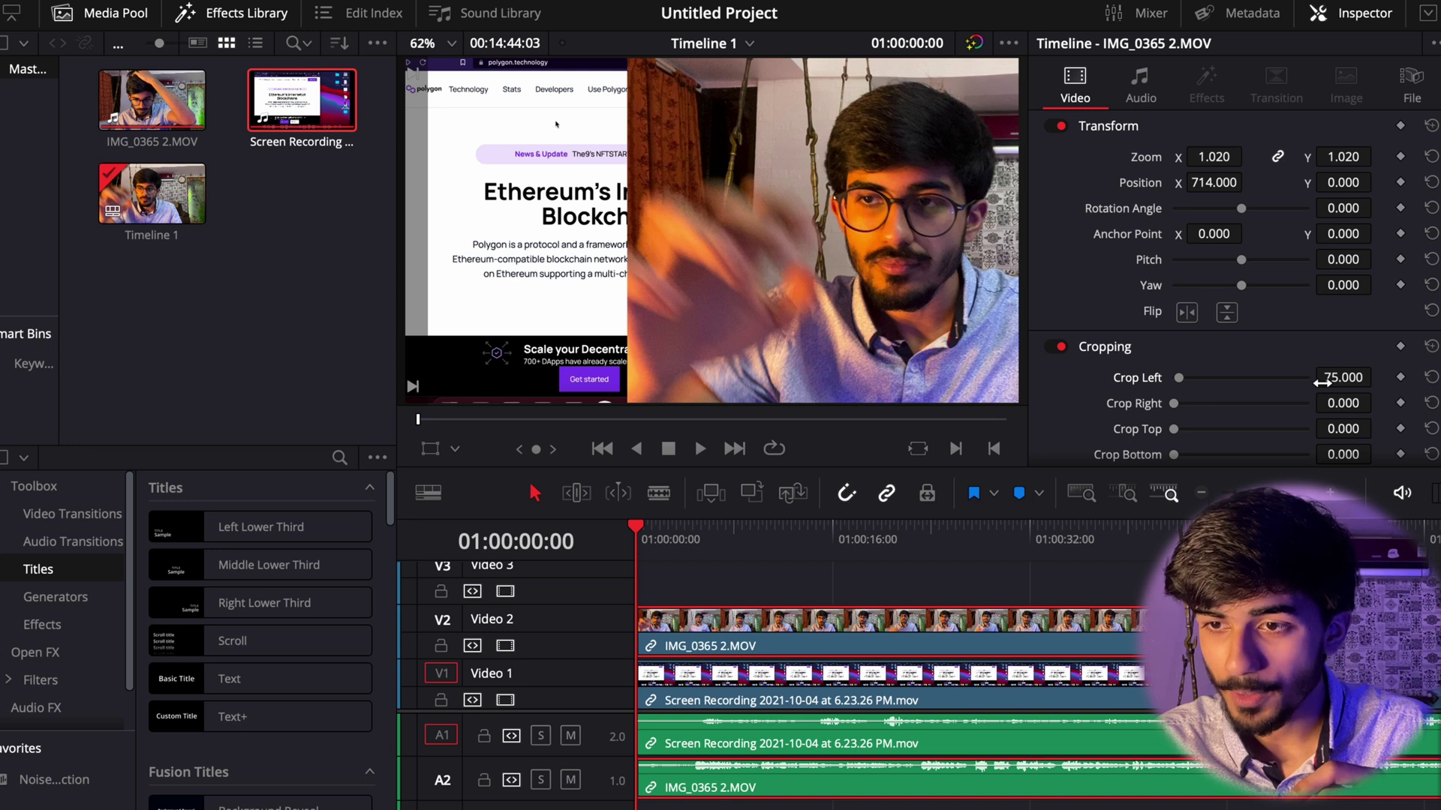
left_click_drag(1336, 400, 698, 430)
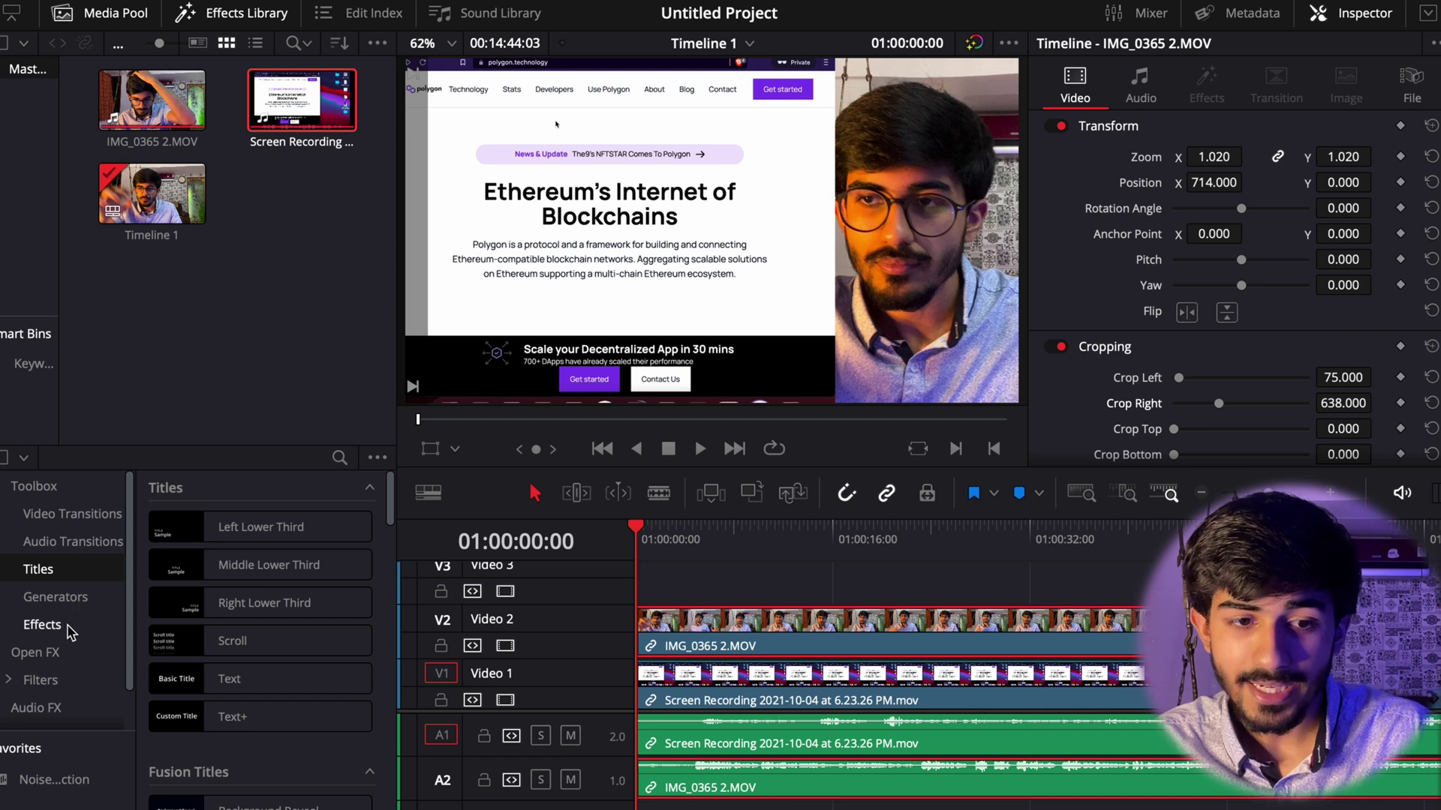
Preview the Binoculars Fusion effect on the IMG_0365 2.MOV clip
left_click(42, 624)
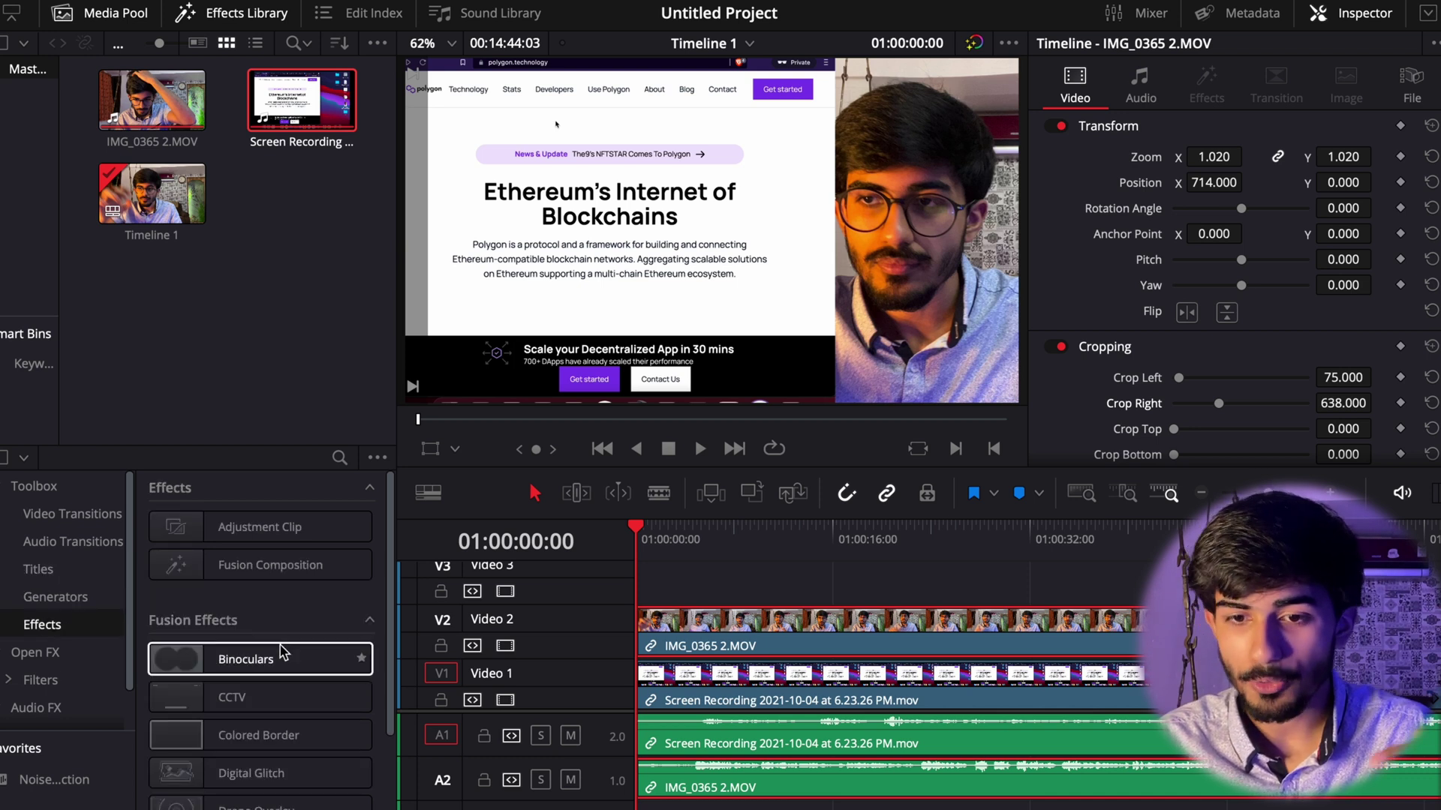
mouse_move(283, 653)
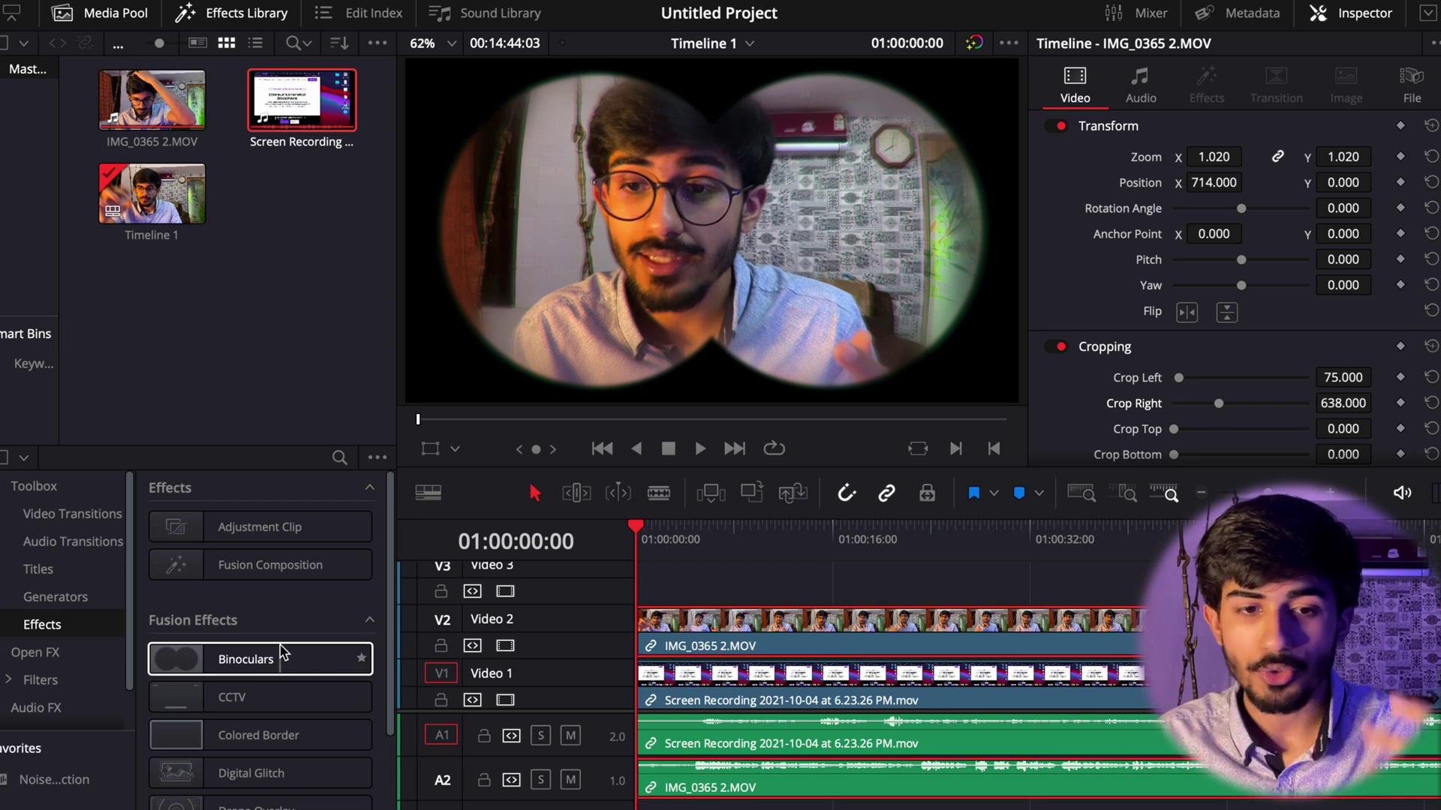
key("Escape")
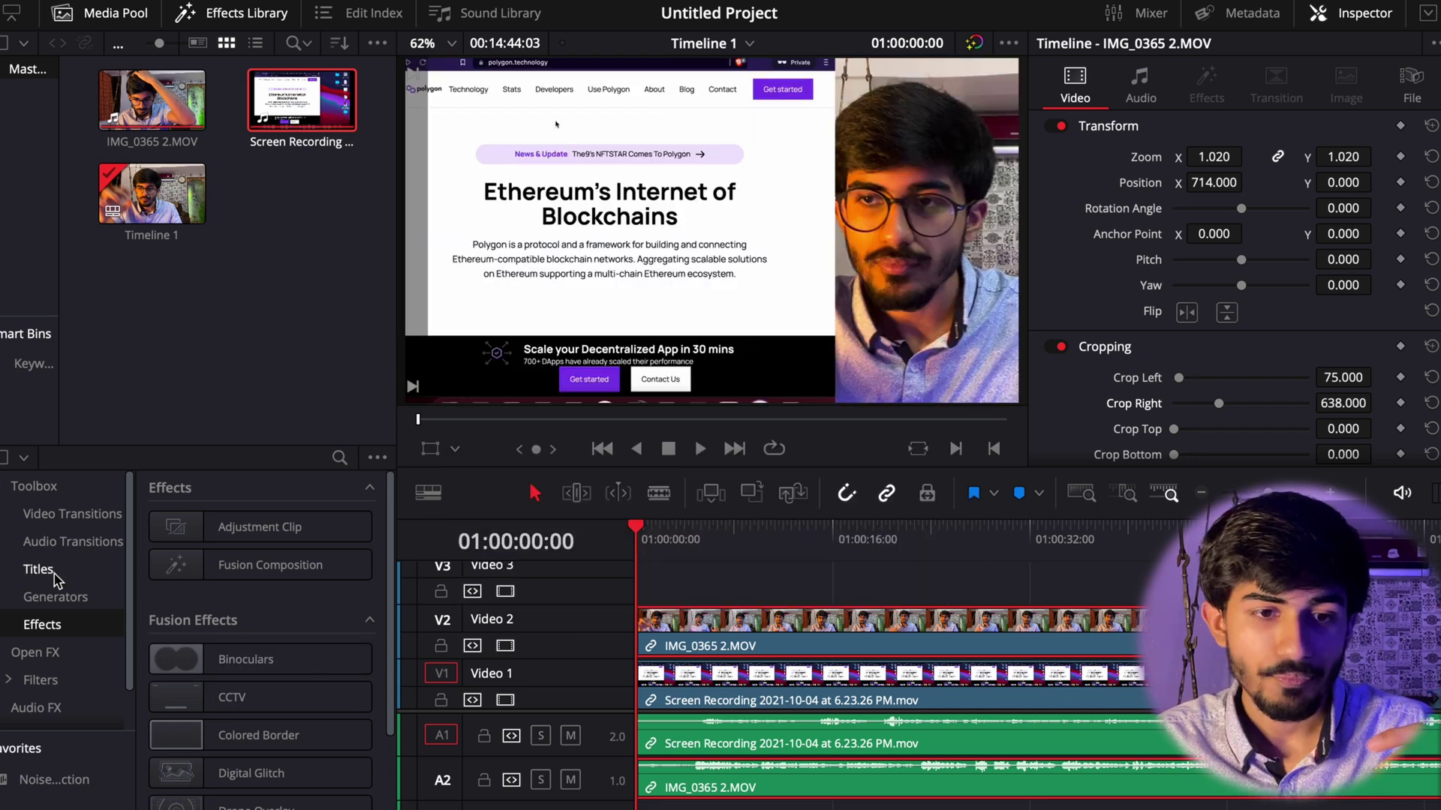
Add a basic Text title on Video 3 at the start of the timeline and display its settings
left_click(53, 574)
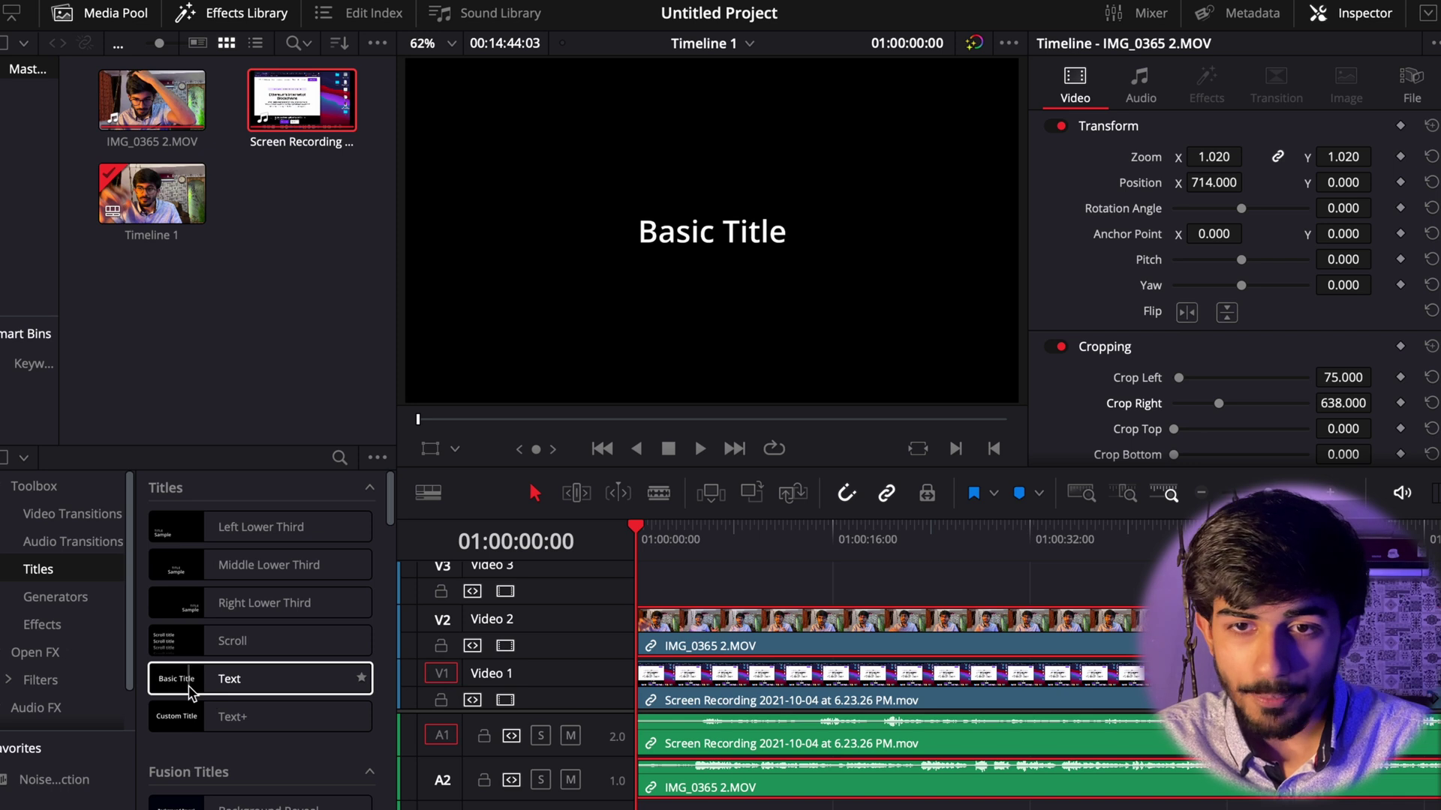
left_click_drag(189, 691, 649, 601)
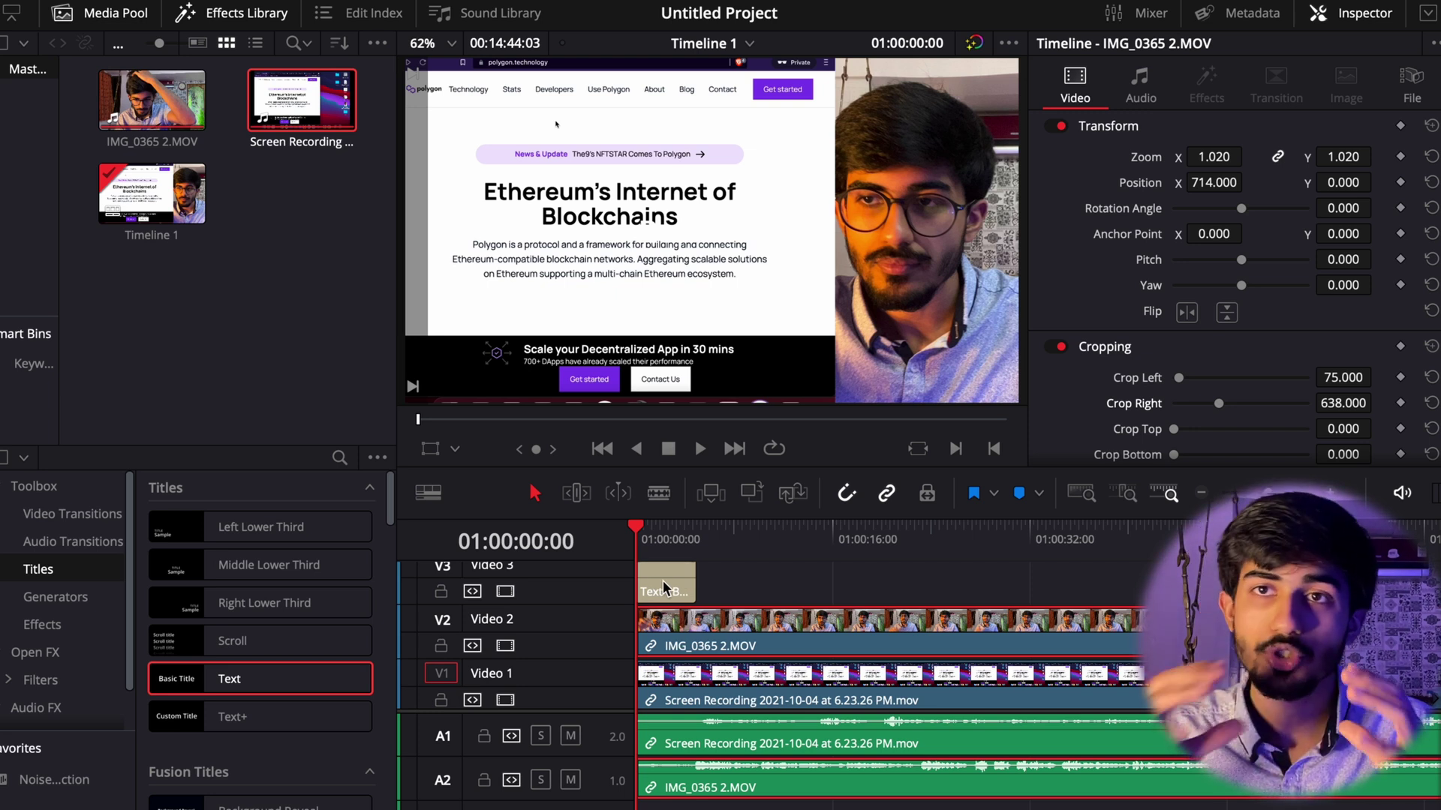
left_click(664, 579)
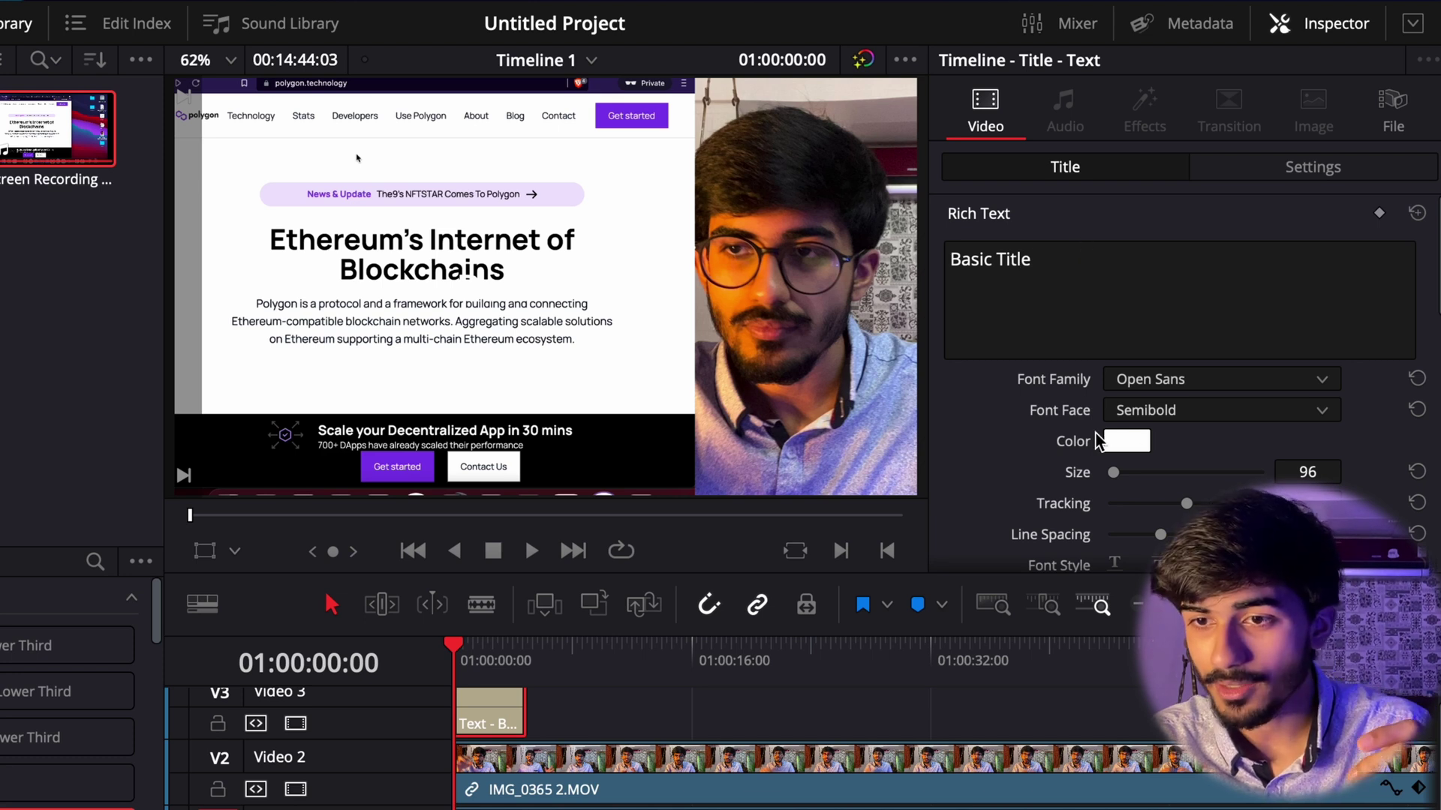
Set the title's drop shadow opacity to 100 and increase the shadow's X offset until the text stands out
scroll(1073, 465, "down", 10)
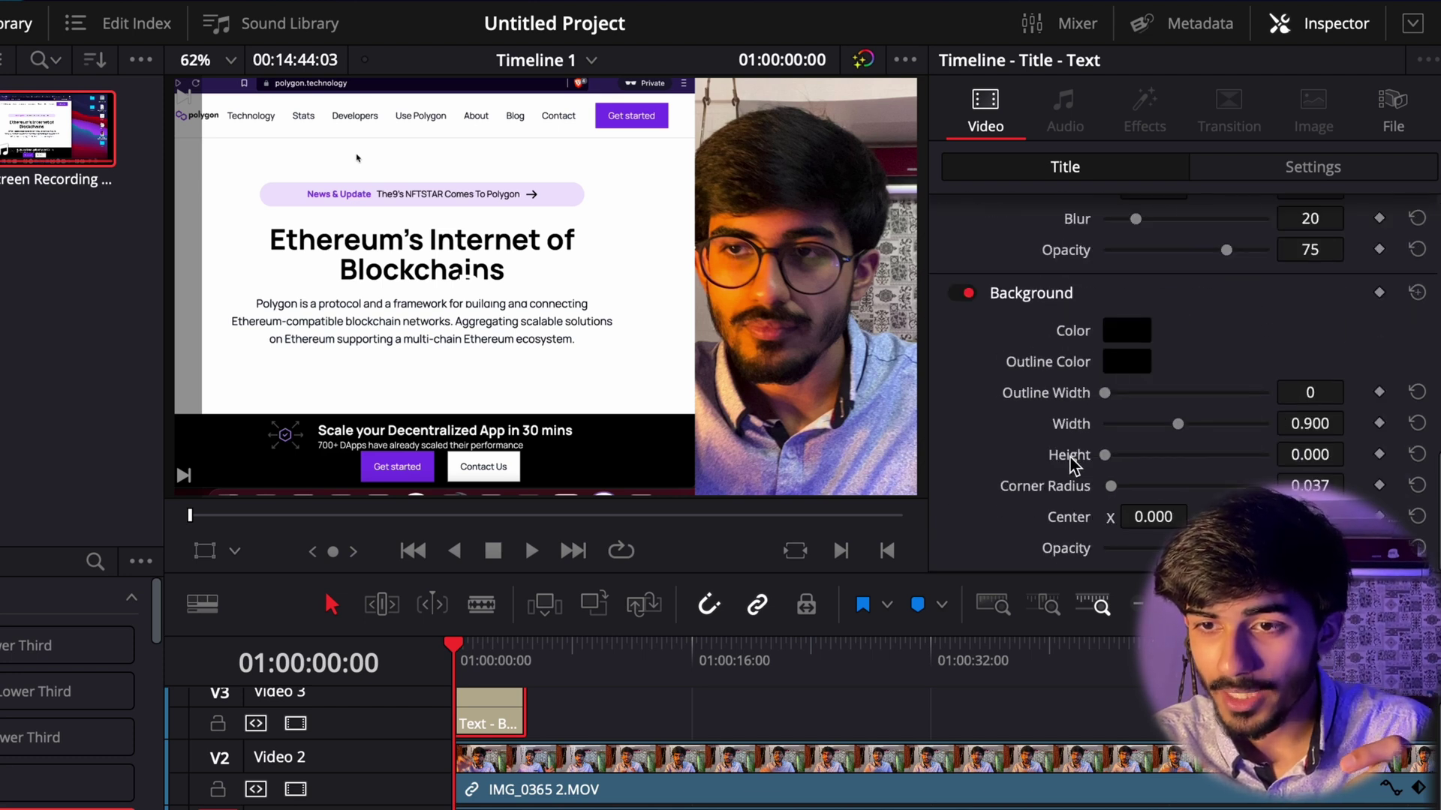
scroll(1075, 476, "up", 4)
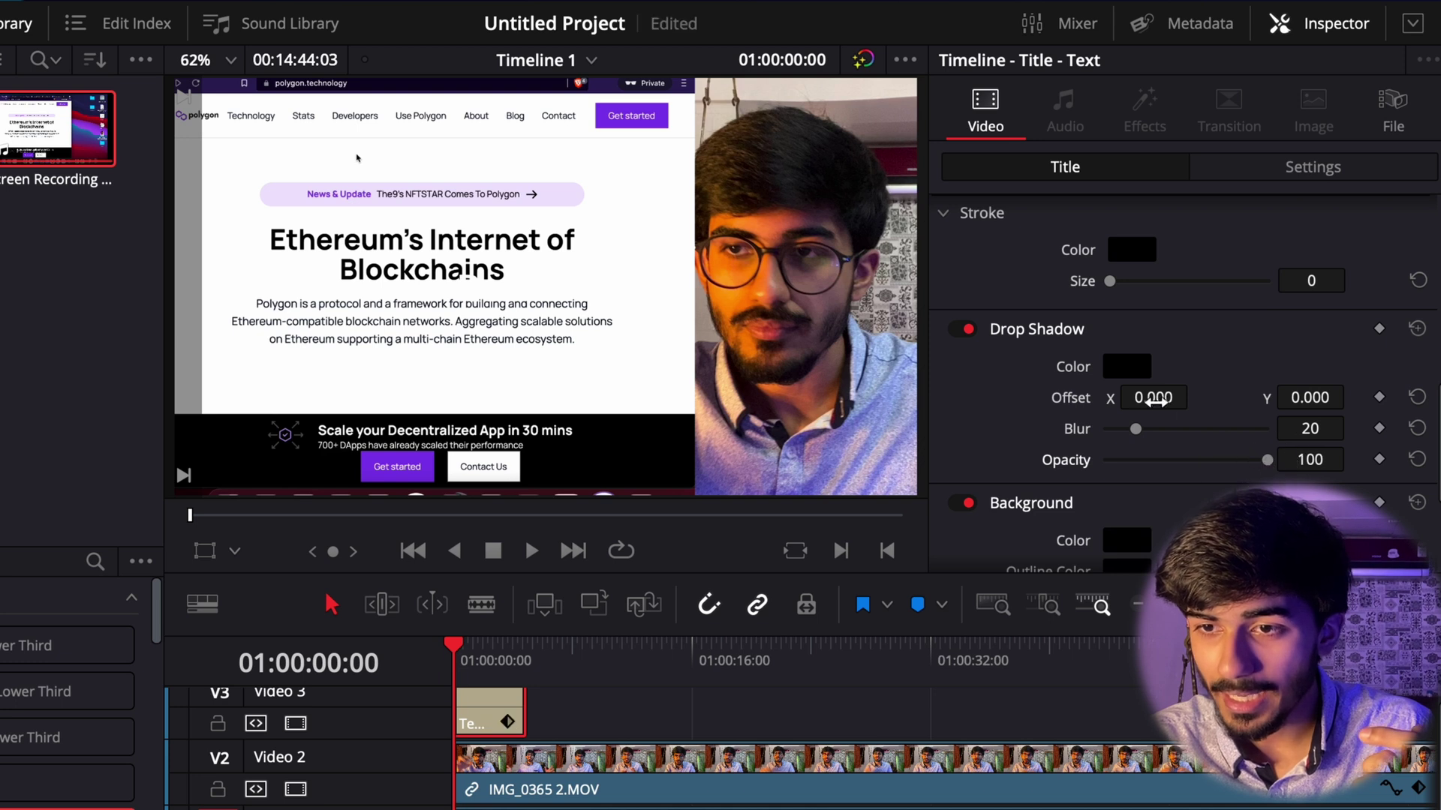
mouse_move(1148, 399)
left_mouse_down()
mouse_move(1168, 398)
mouse_move(1146, 397)
left_mouse_up()
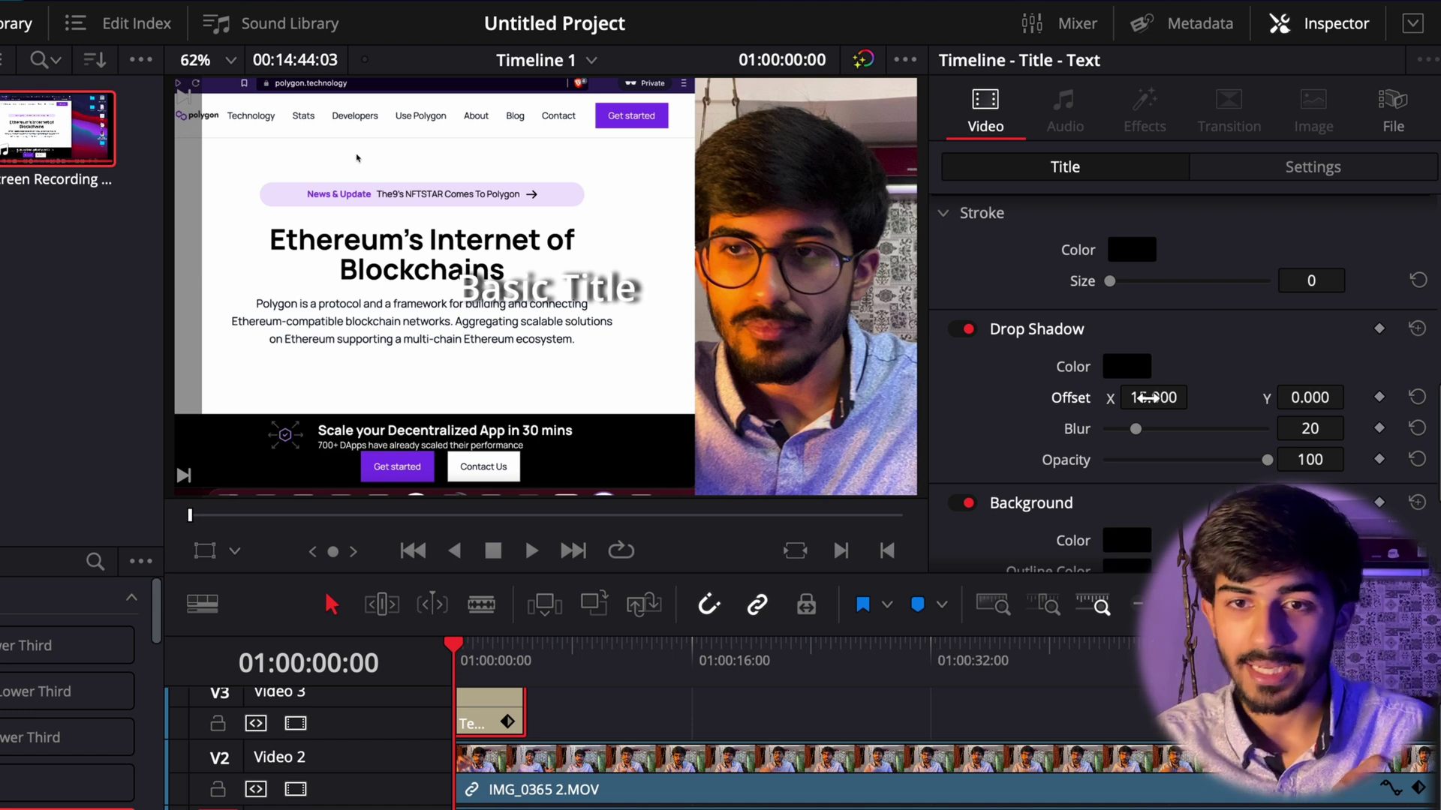
Fine-tune the title's drop shadow X offset and enlarge its font size to 198
left_click_drag(1145, 398, 1146, 398)
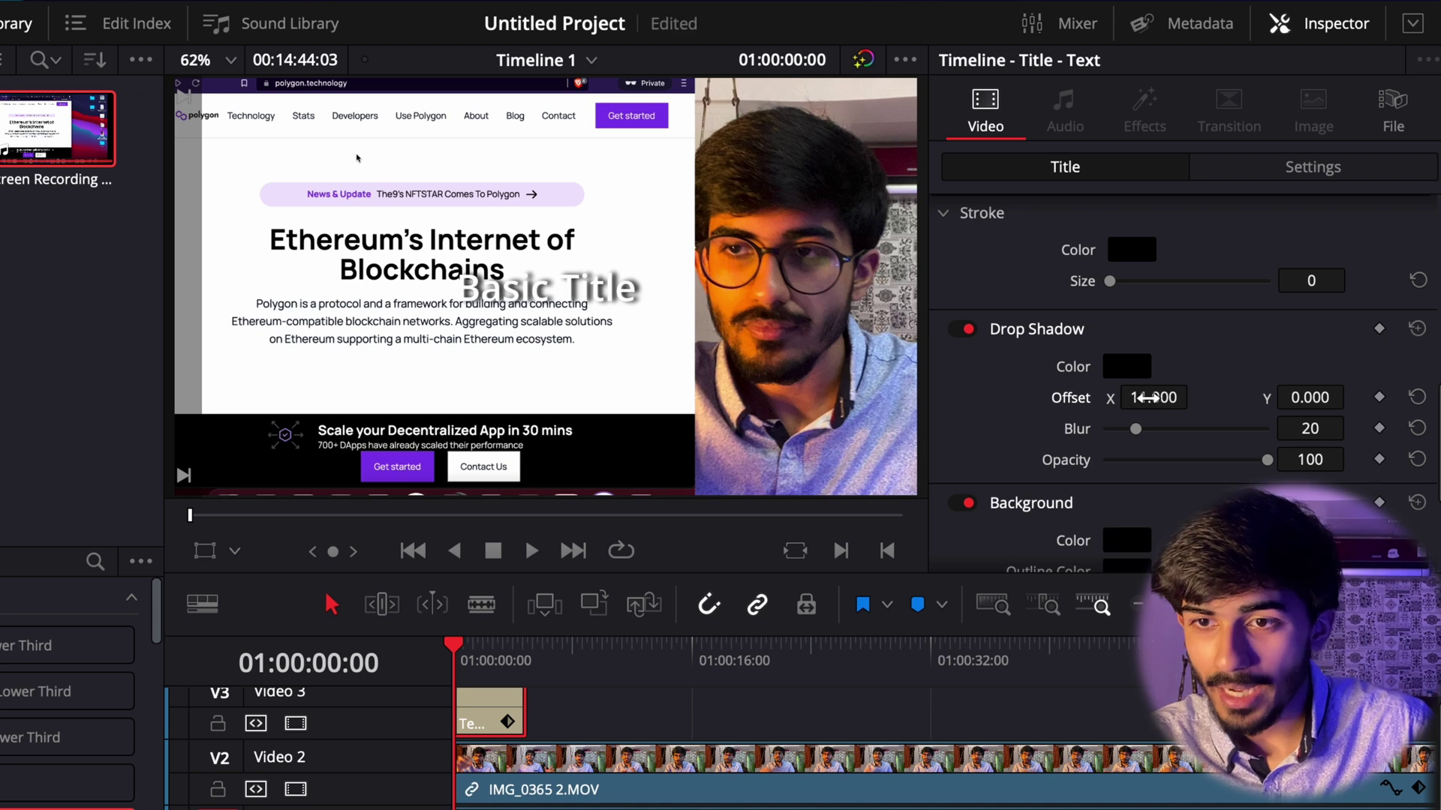
scroll(1078, 320, "up", 10)
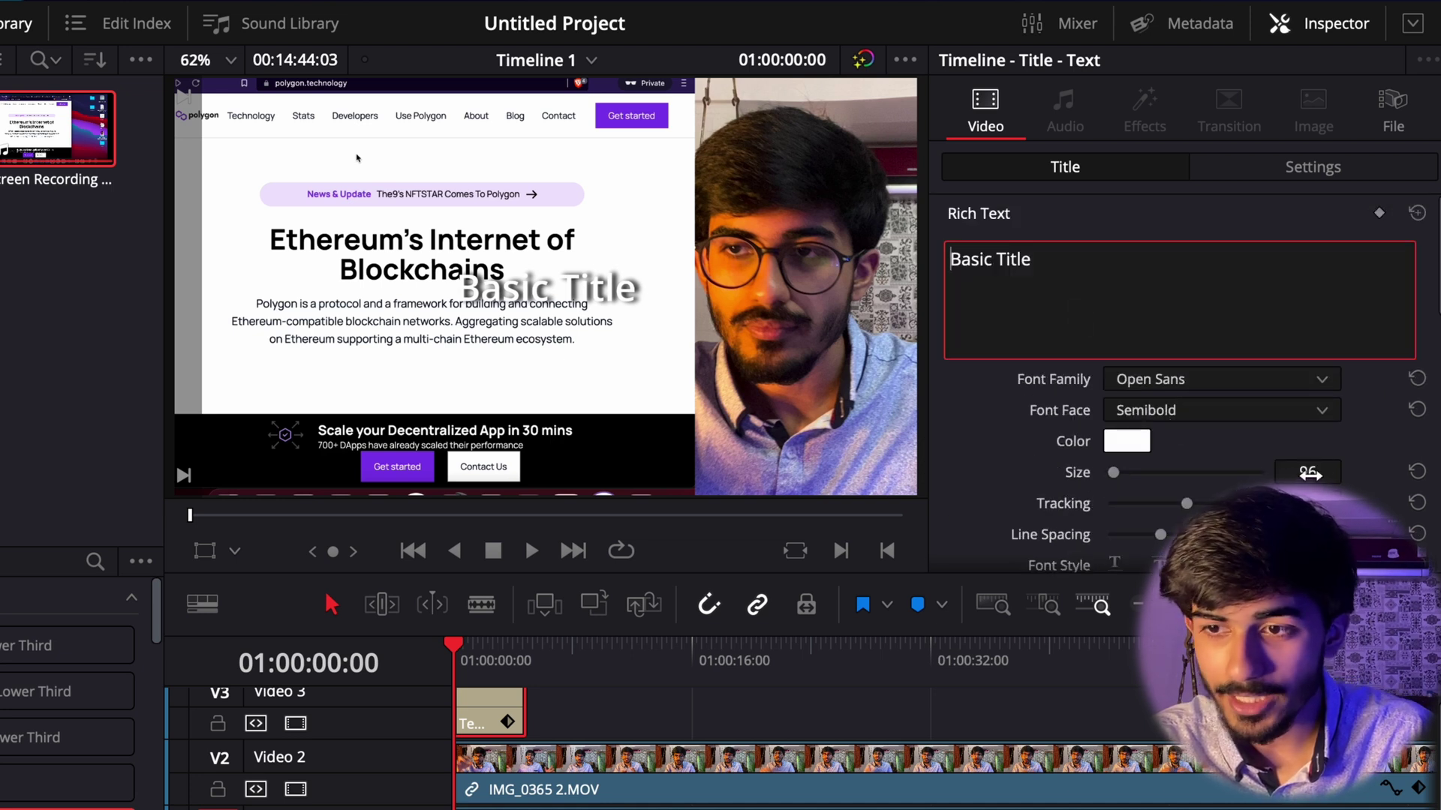
left_click_drag(1309, 473, 566, 528)
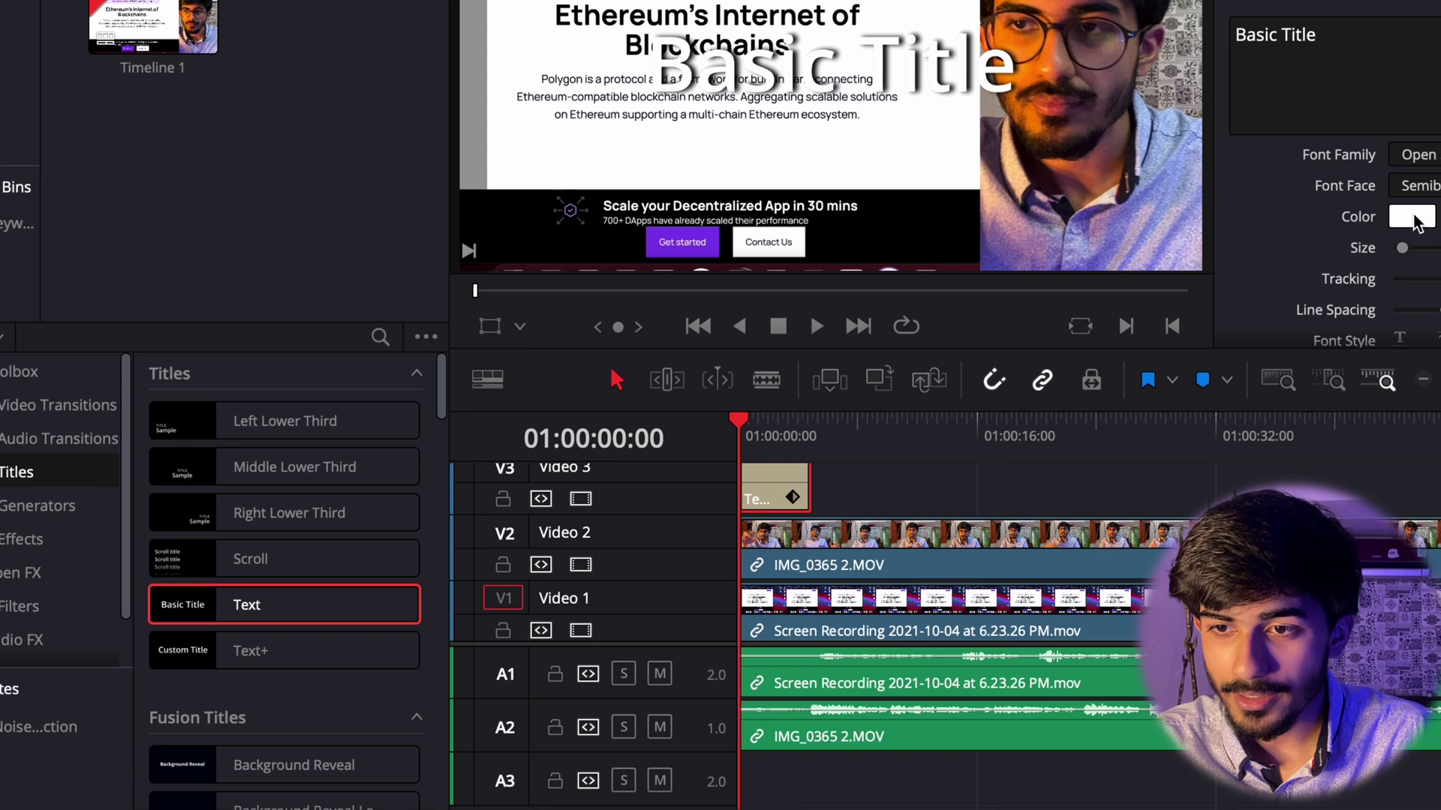
Change the title's text color from the color wheel to a bright purple
left_click(1127, 441)
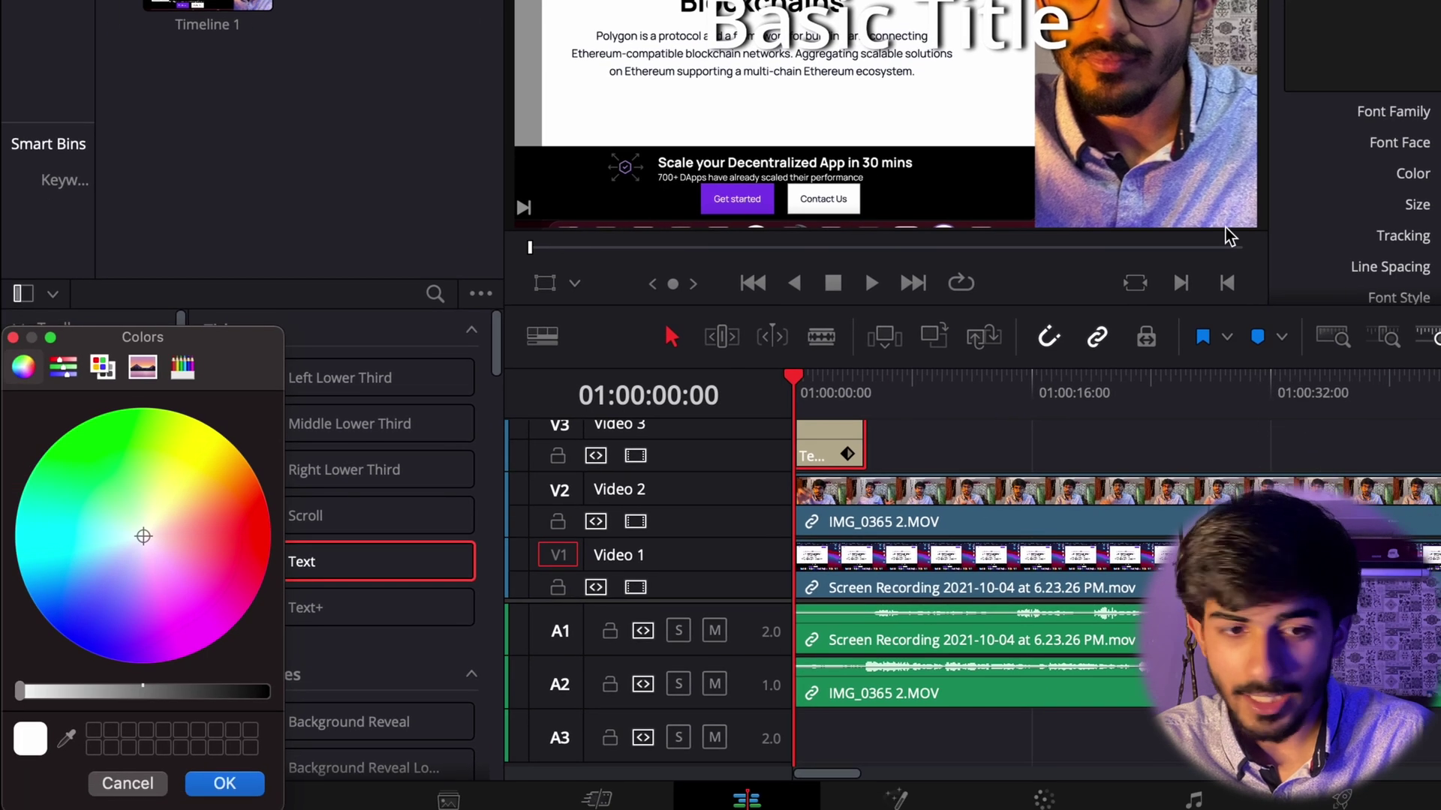
left_click_drag(151, 595, 147, 623)
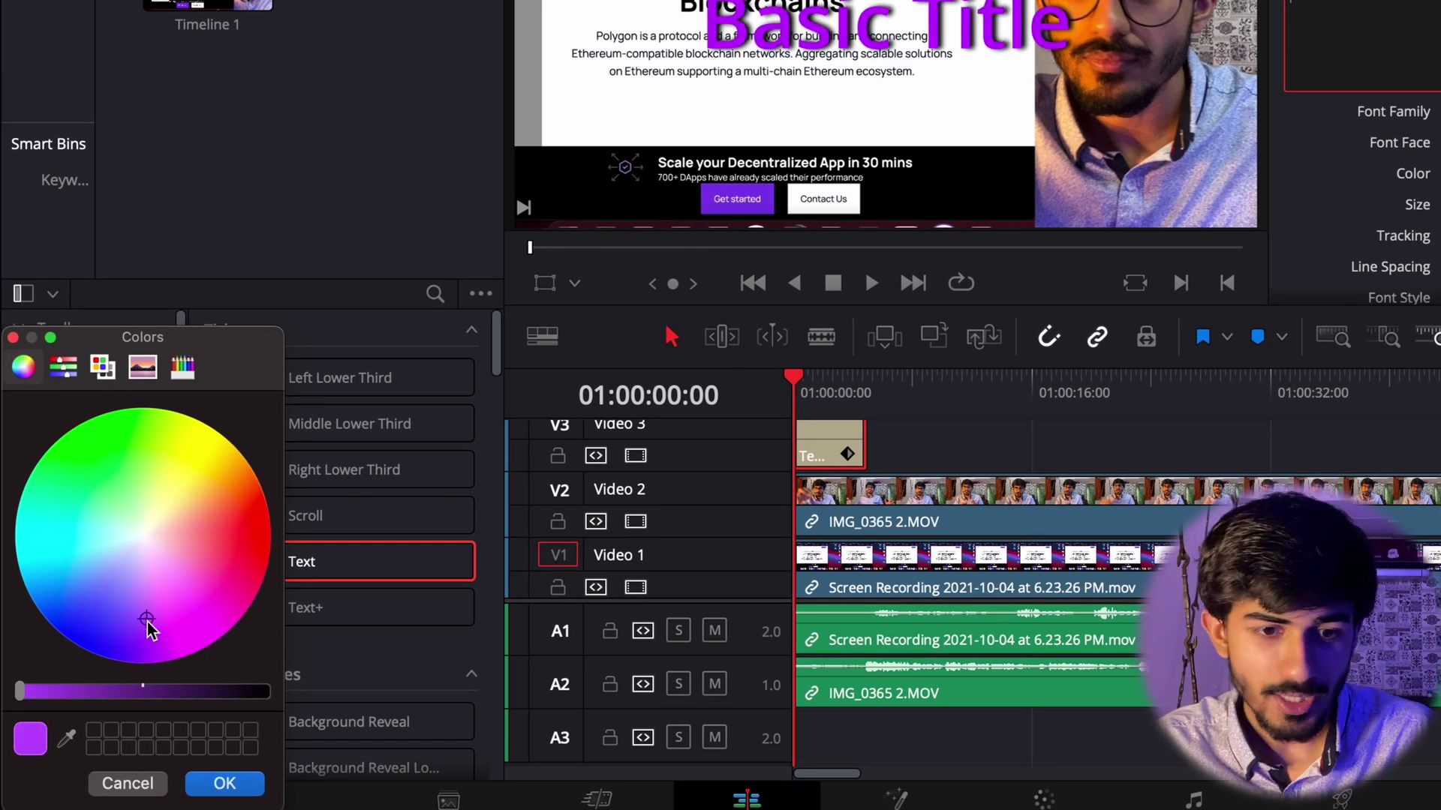
left_click(225, 783)
Replace the title's placeholder text with "Polygon"
triple_click(1428, 6)
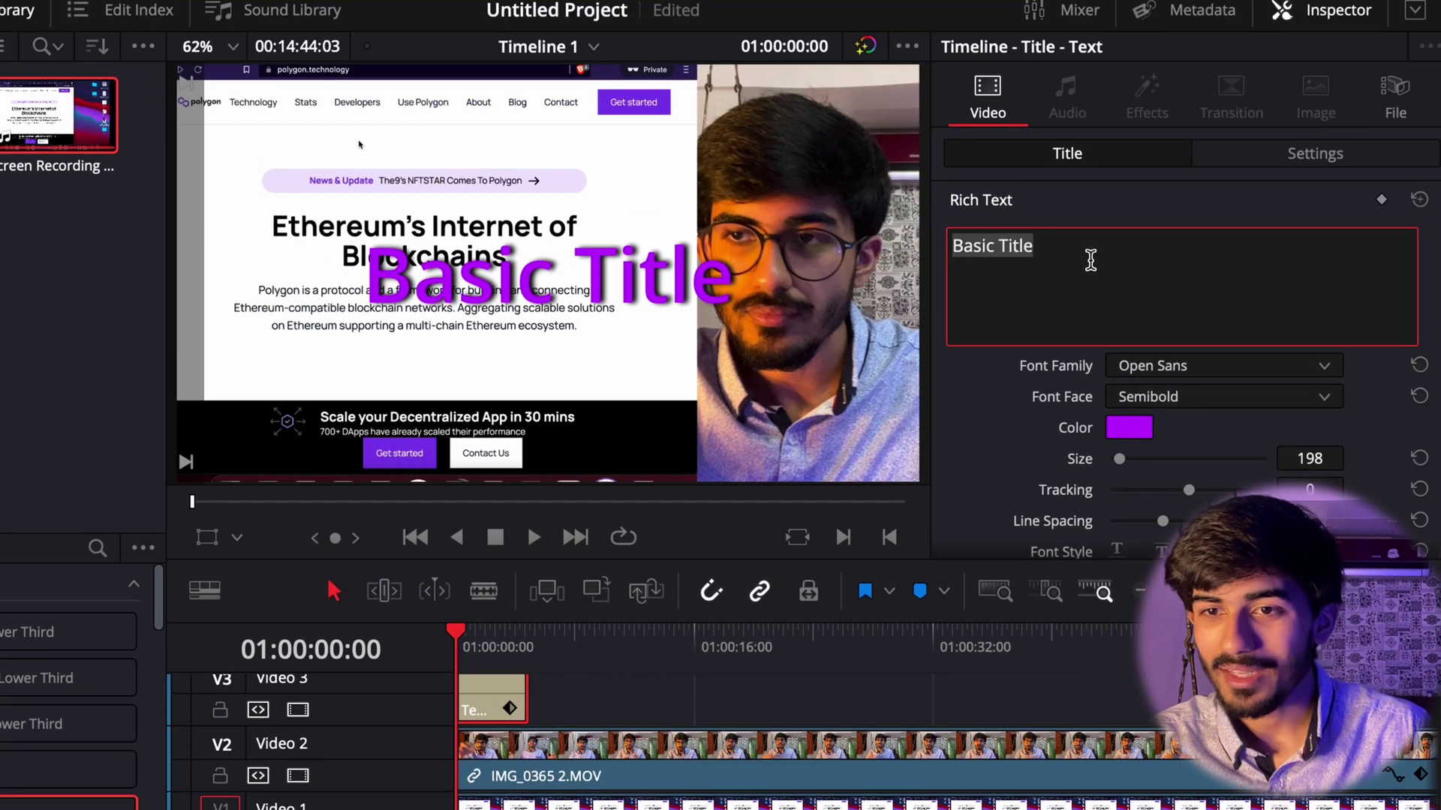
type("Polygo")
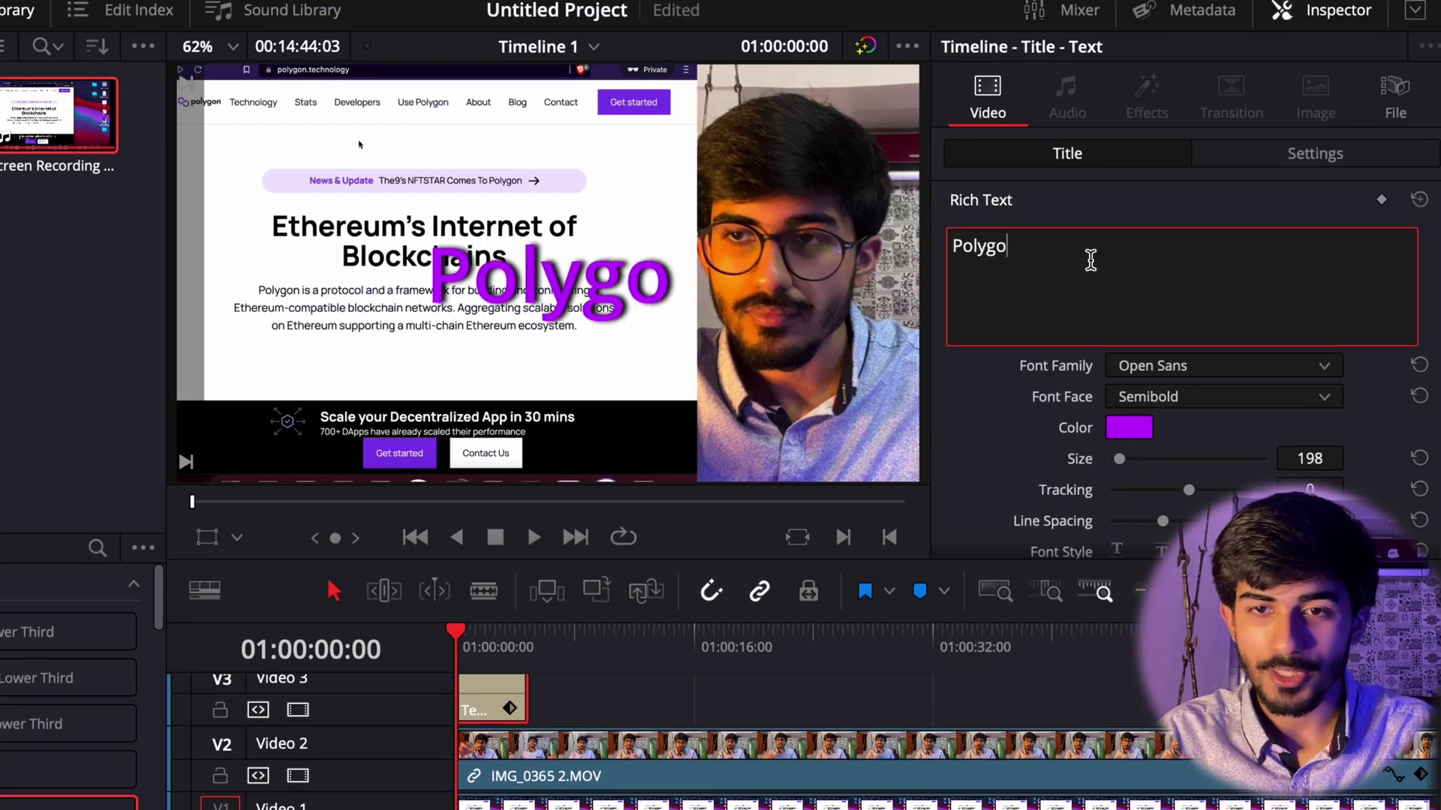
type("n")
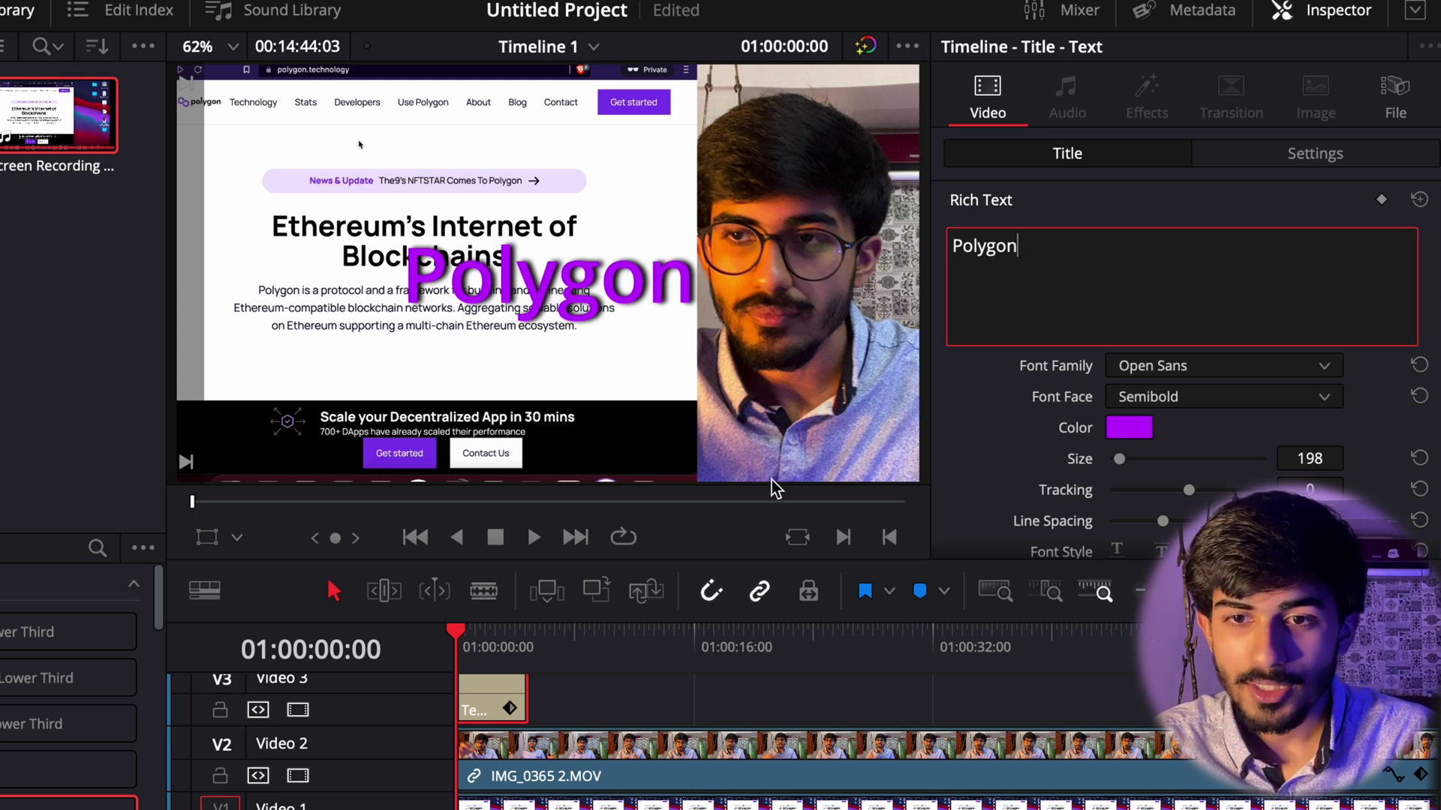
Play the timeline from the start to preview the Polygon title over the clips
scroll(1138, 459, "down", 1)
scroll(1138, 459, "up", 1)
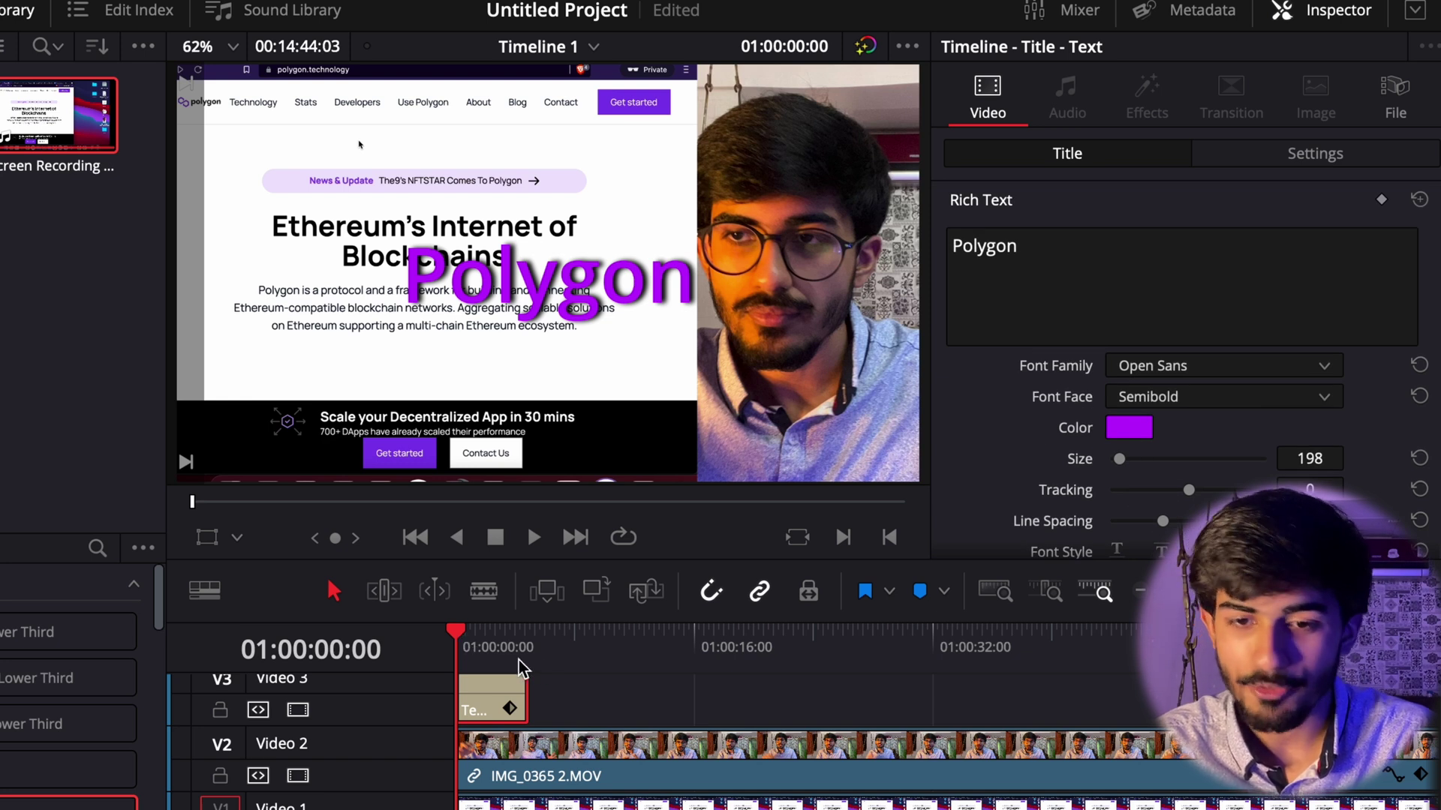
scroll(585, 723, "up", 1)
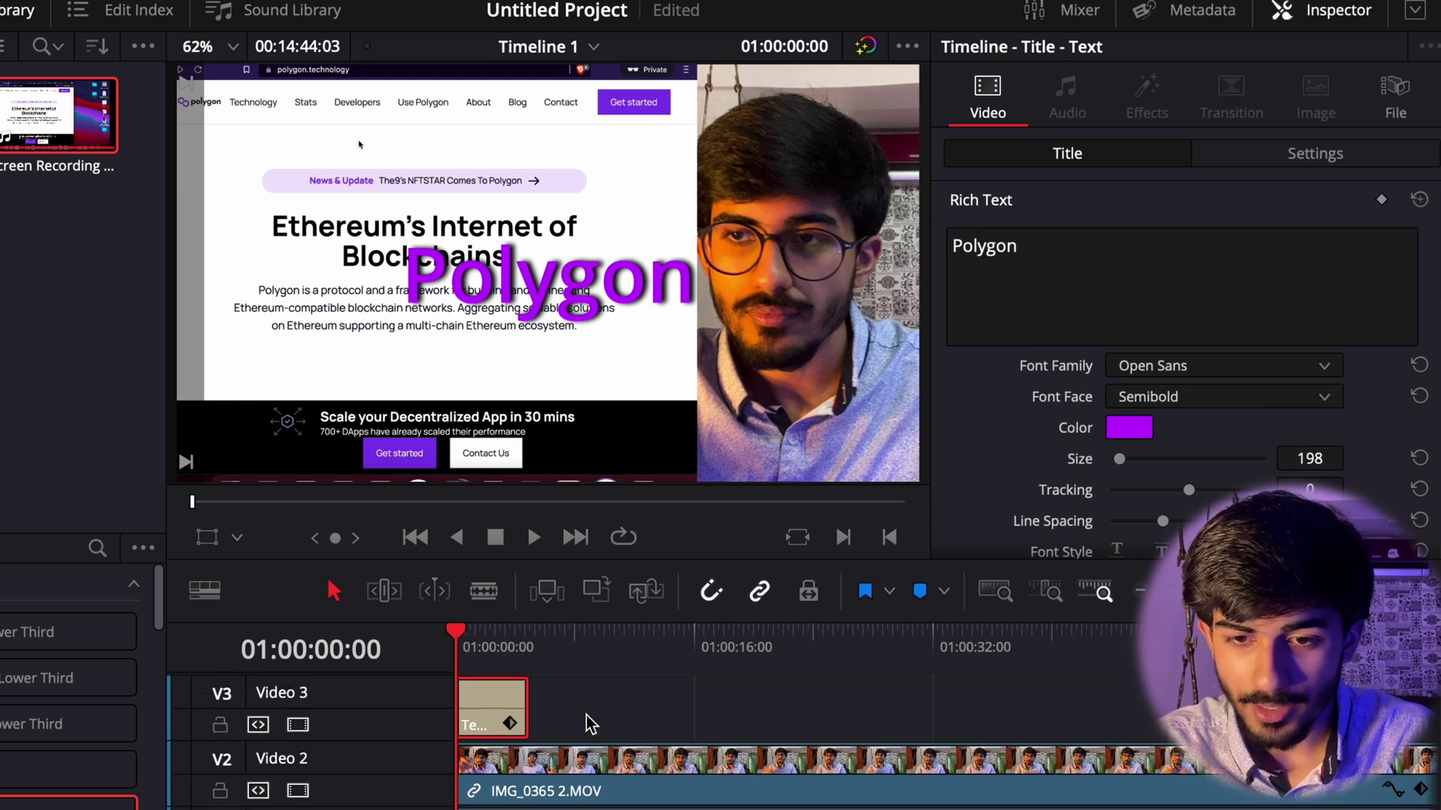
key("space")
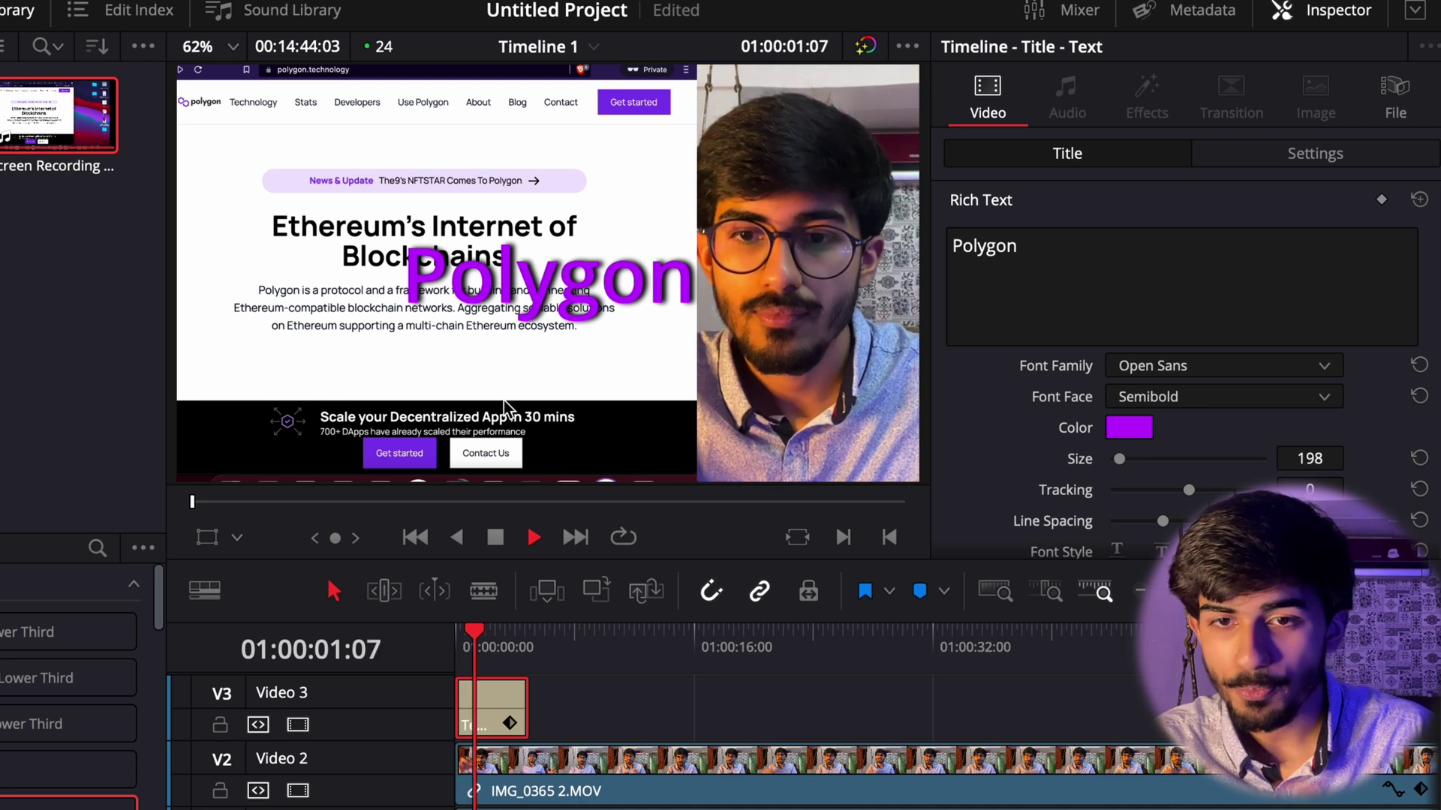
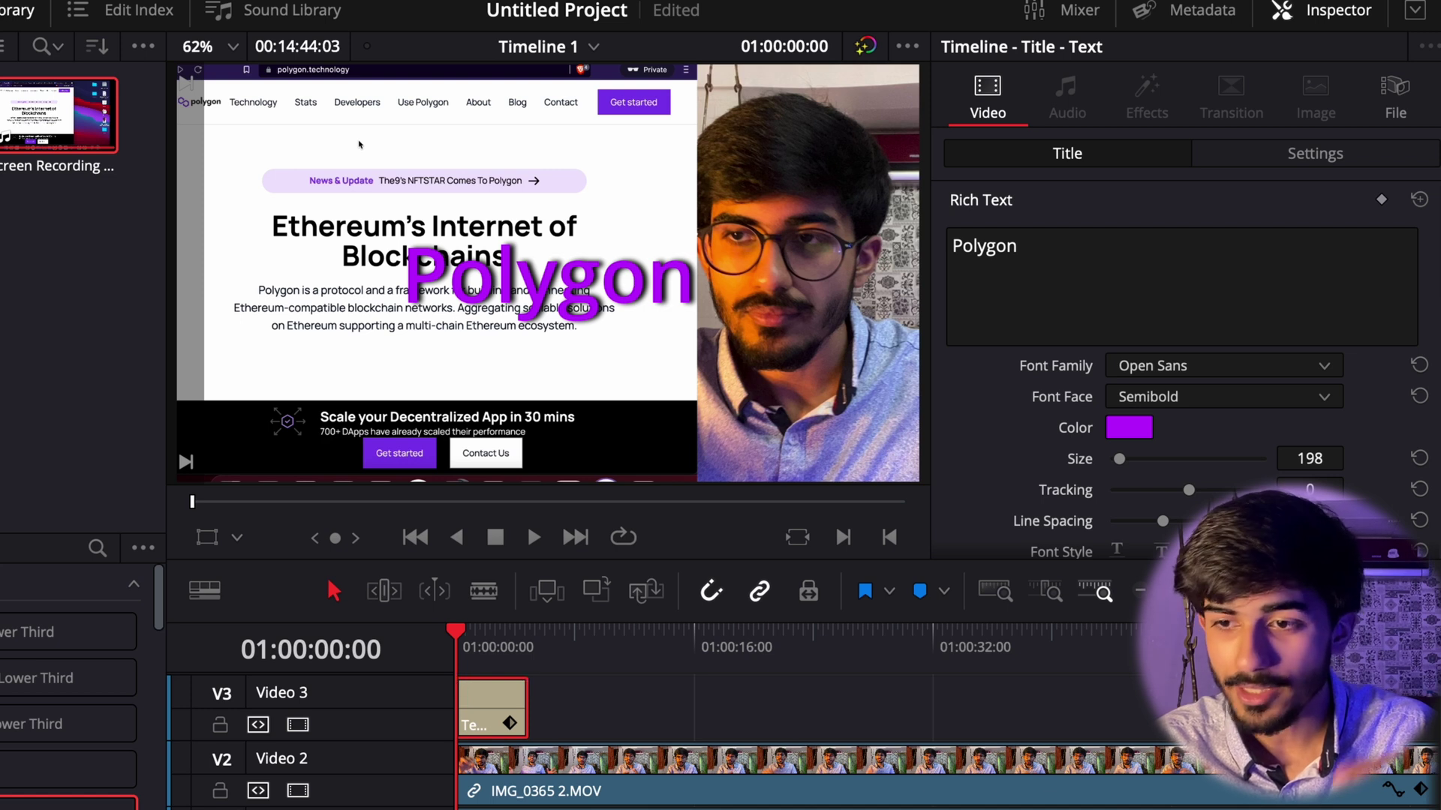
Add a short fade-in and fade-out to the Polygon title on Video 3 and play the timeline to check them
key("ctrl+equal")
left_click_drag(458, 683, 473, 684)
left_click_drag(747, 684, 731, 684)
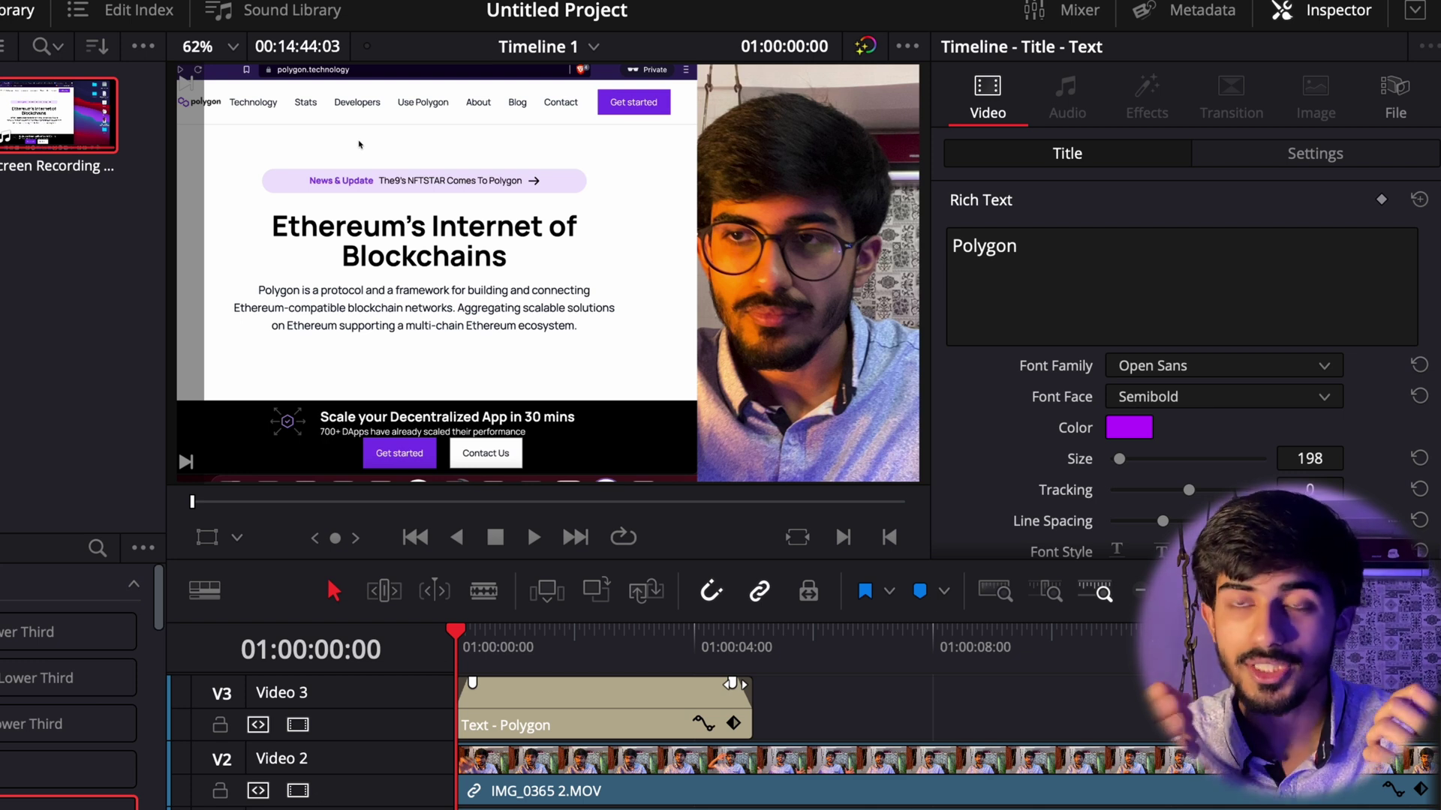
key("space")
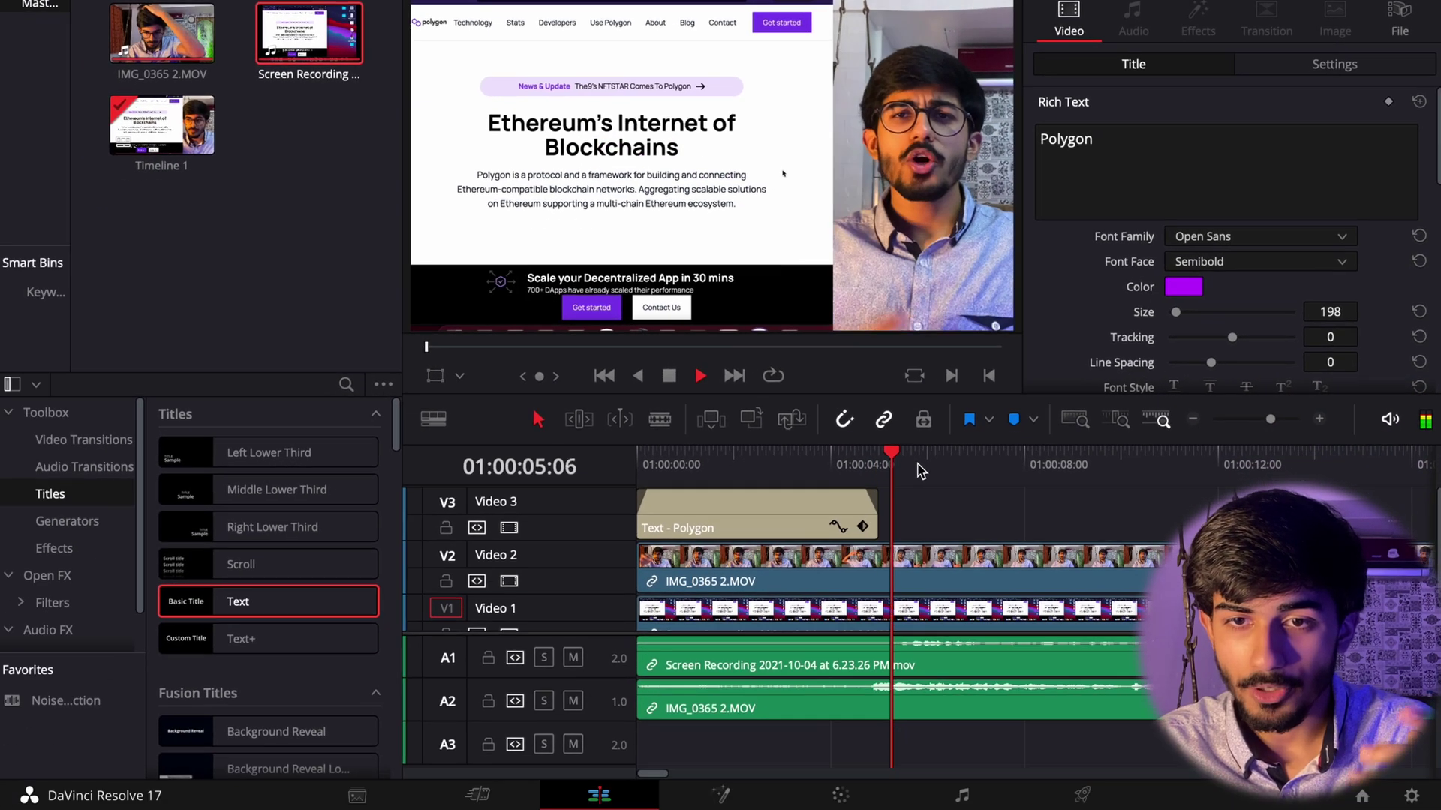
key("space")
Split IMG_0365 2.MOV on Video 2 with the Blade at 01:00:05:17 and again at about 01:00:13:00
key("ctrl+minus")
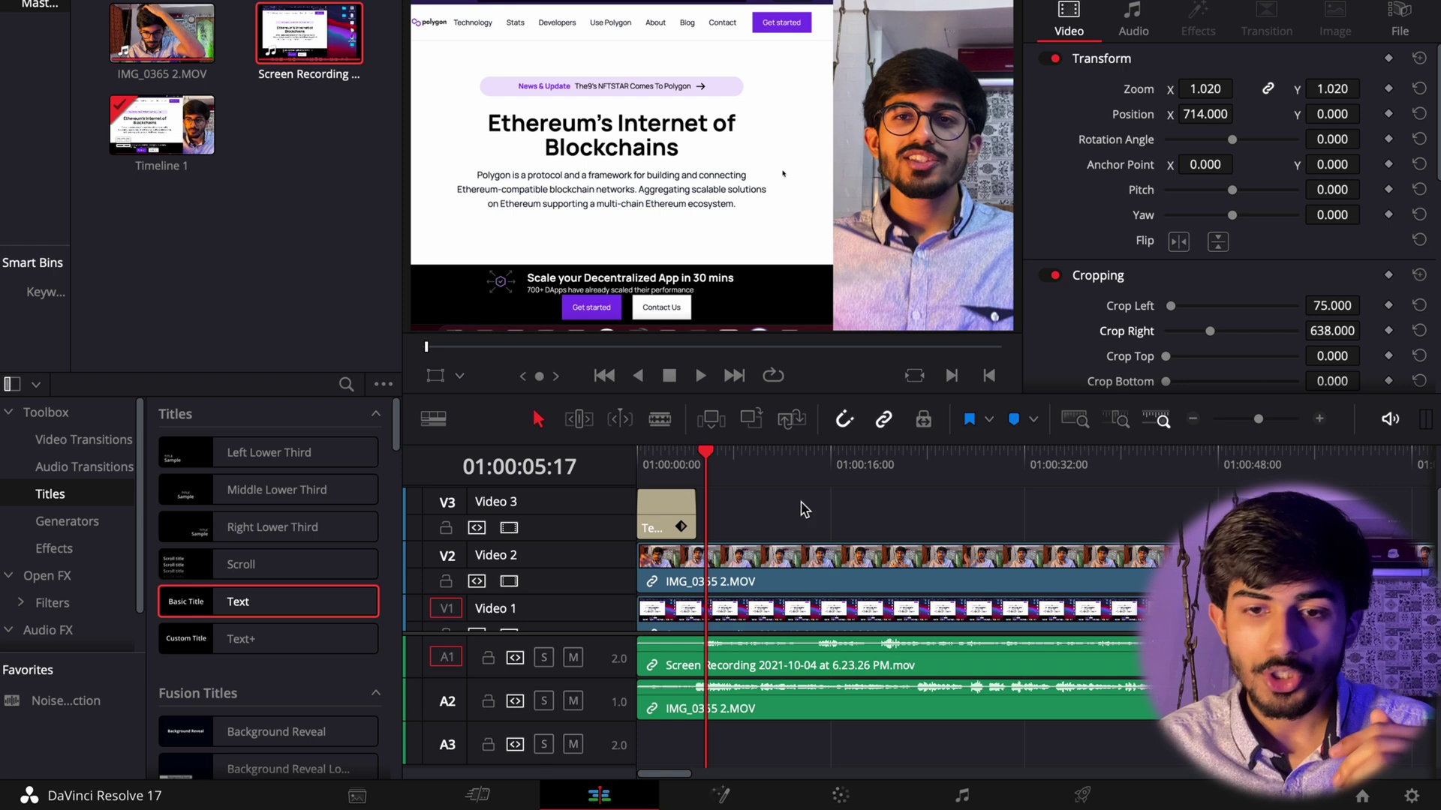
left_click(660, 420)
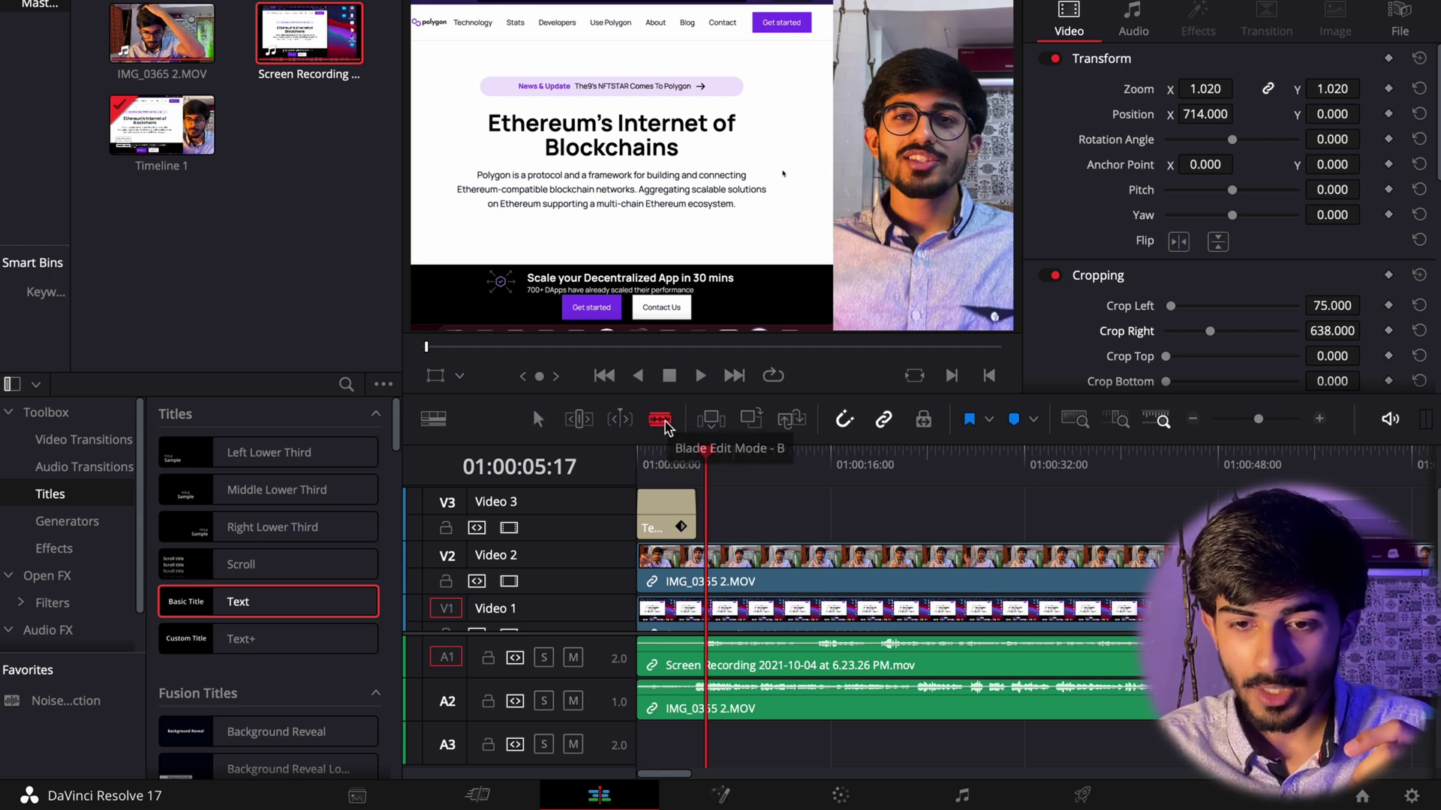
left_click(708, 559)
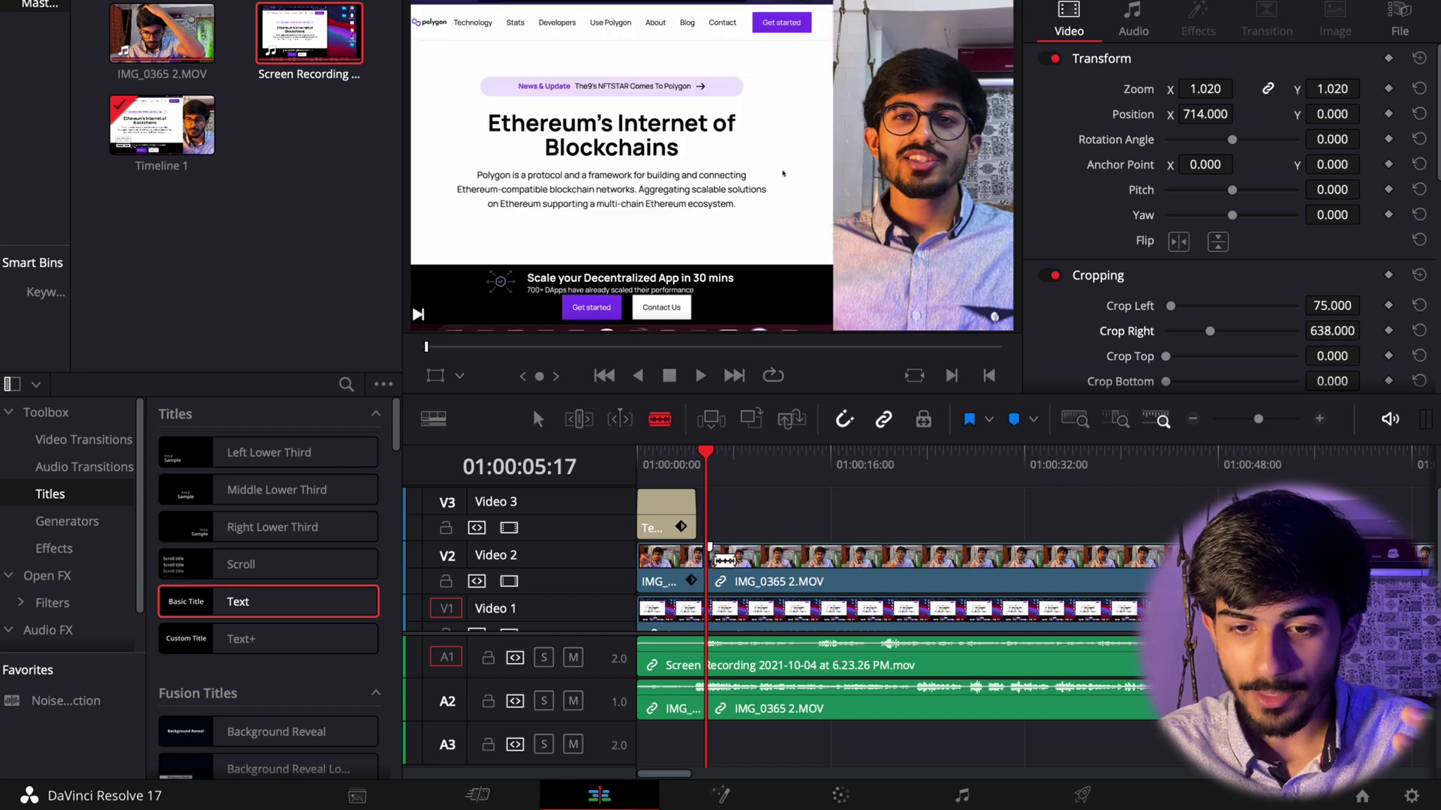
left_click(796, 564)
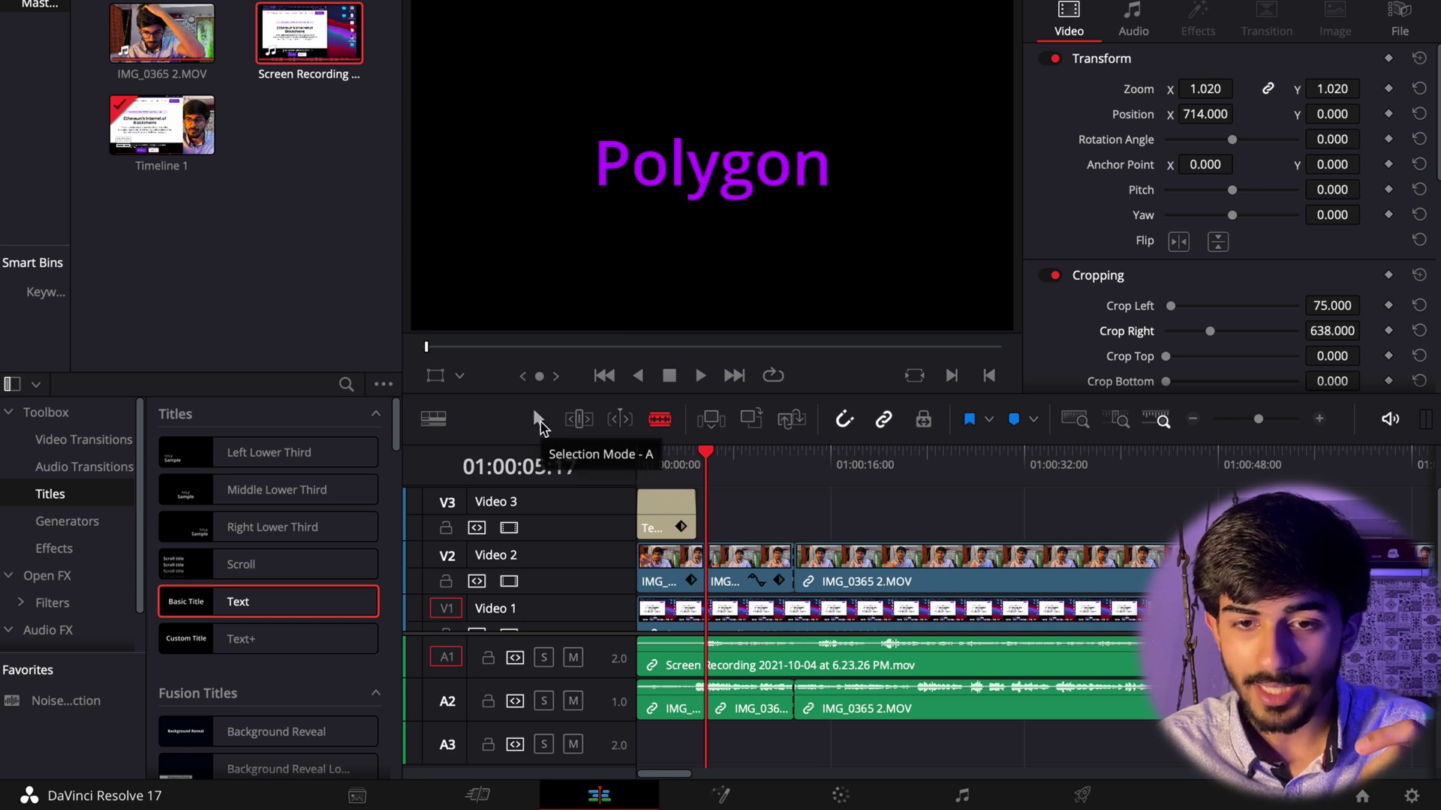
Delete the middle section of IMG_0365 2.MOV between the two cuts, together with its linked audio
left_click(539, 422)
scroll(739, 555, "down", 1)
left_click(739, 551)
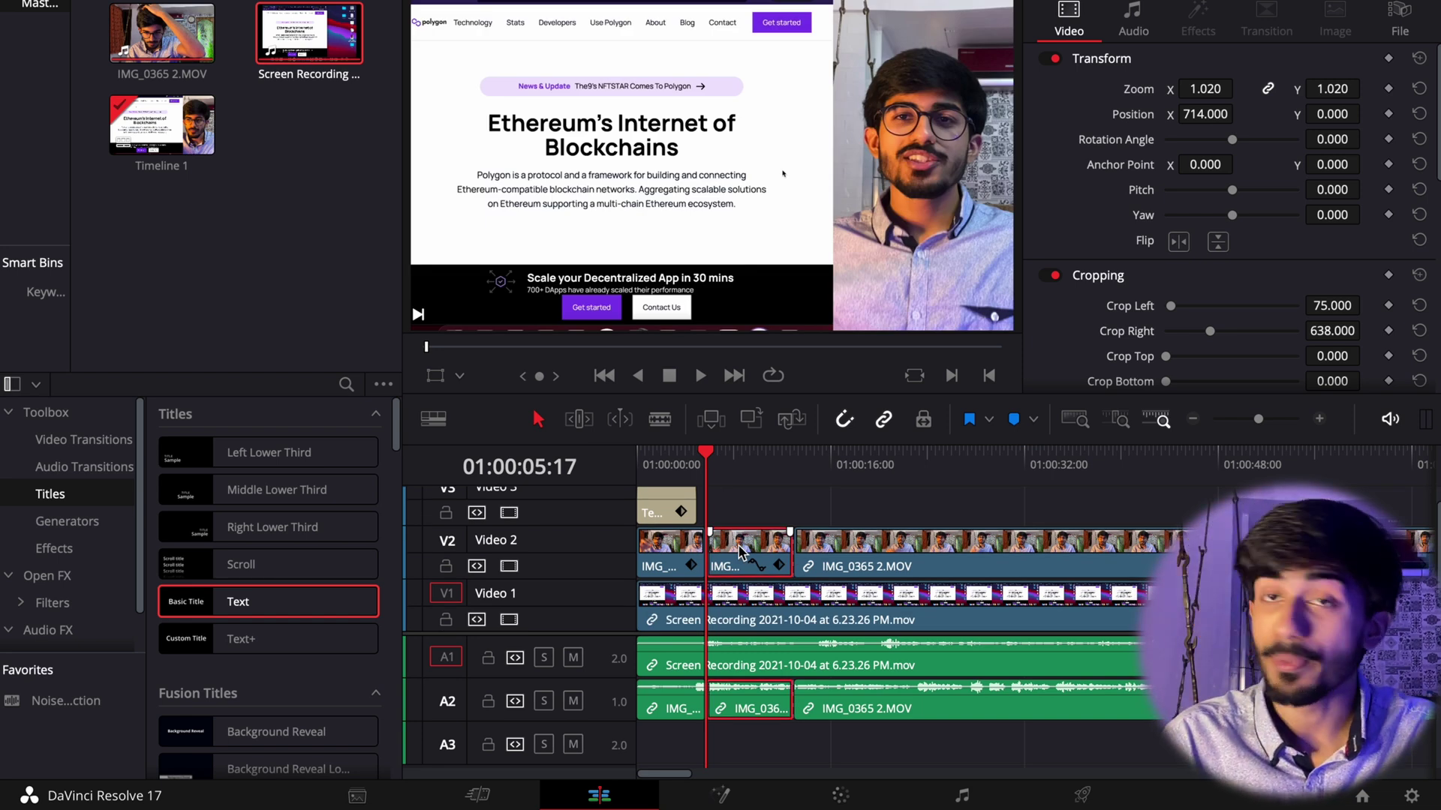
key("Delete")
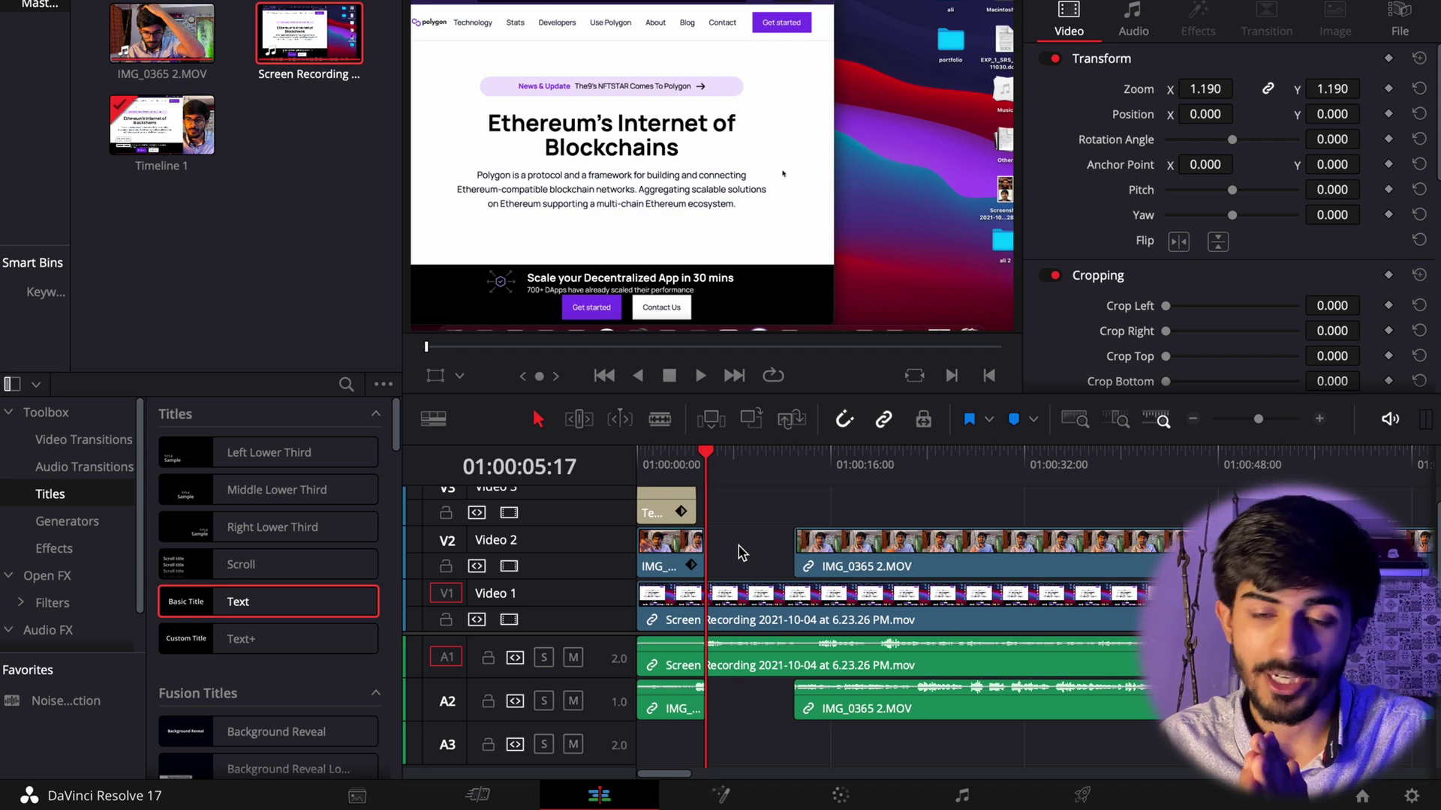
Split the screen recording on Video 1 at both edges of the gap in Video 2, about 01:00:13:00 and 01:00:05:17
key("b")
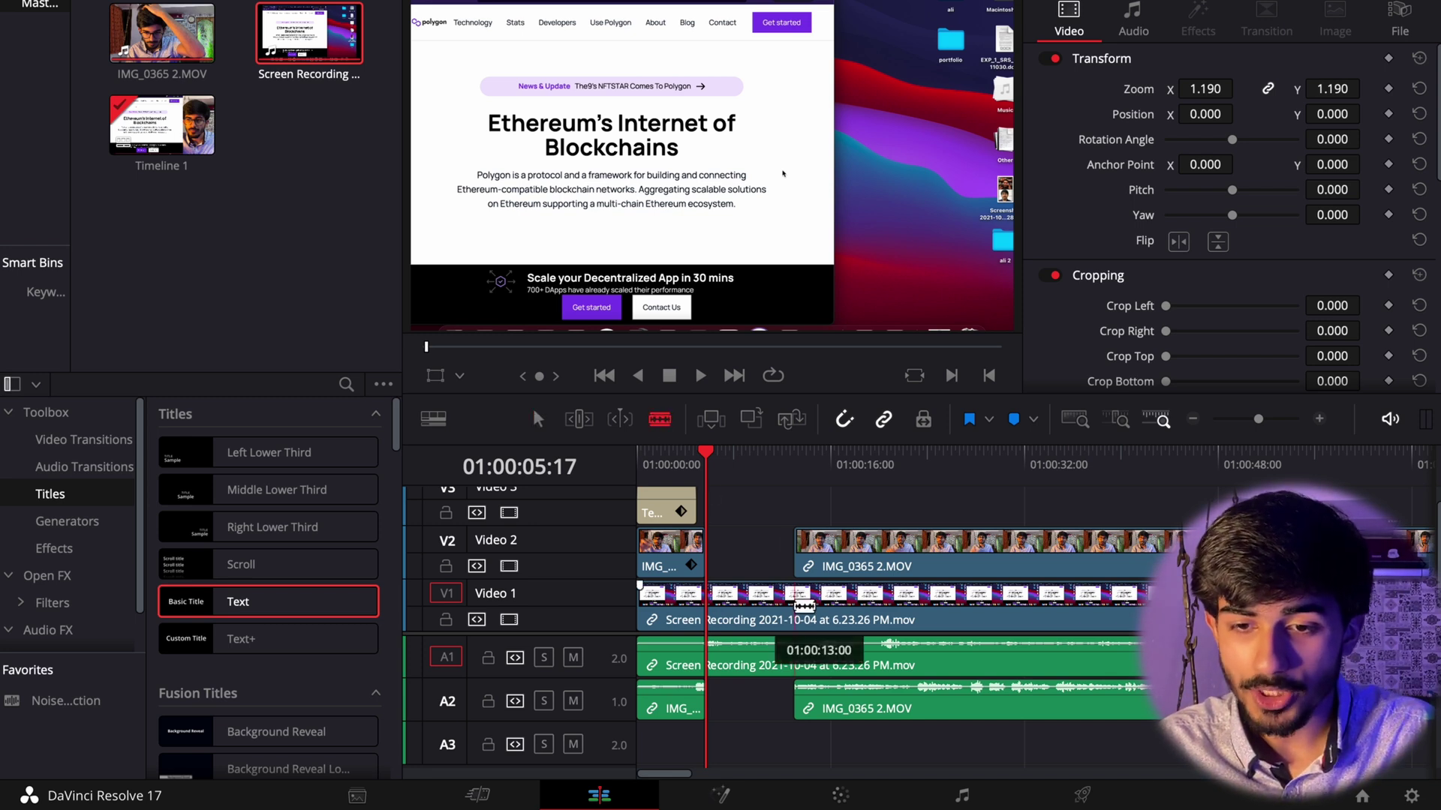
left_click(797, 605)
left_click(706, 605)
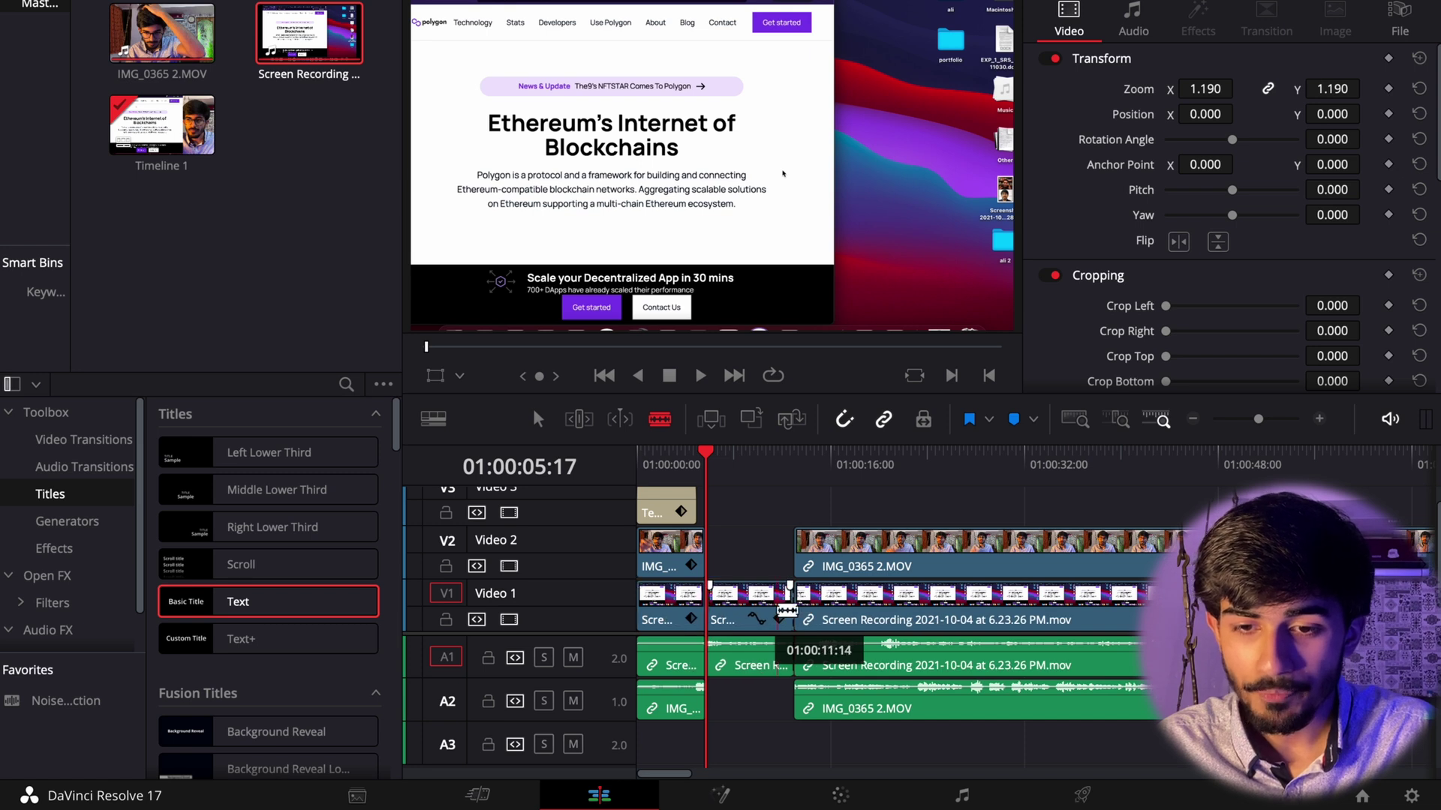
left_click(538, 421)
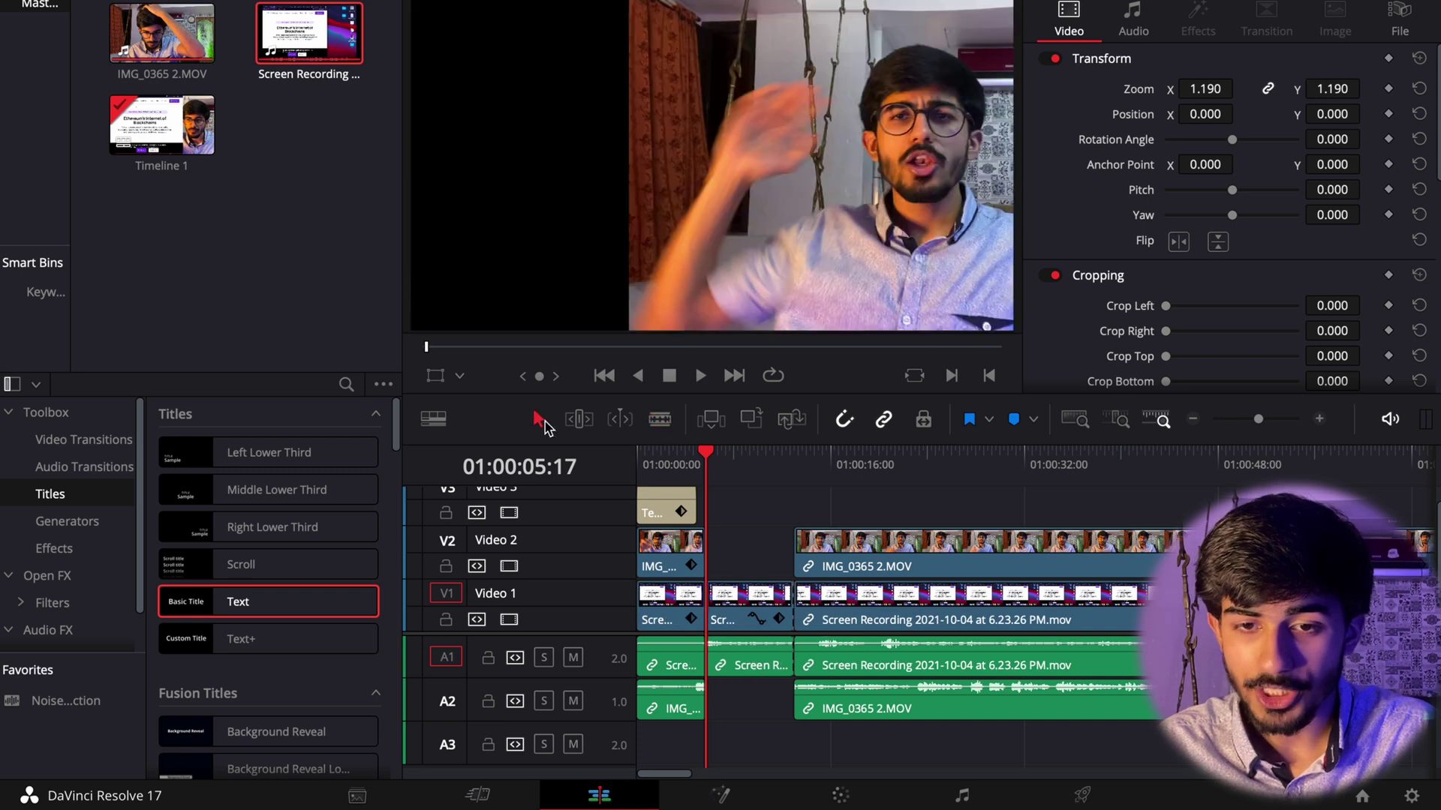
Delete the screen recording's middle section with its linked audio and close the gap on all tracks
left_click(733, 608)
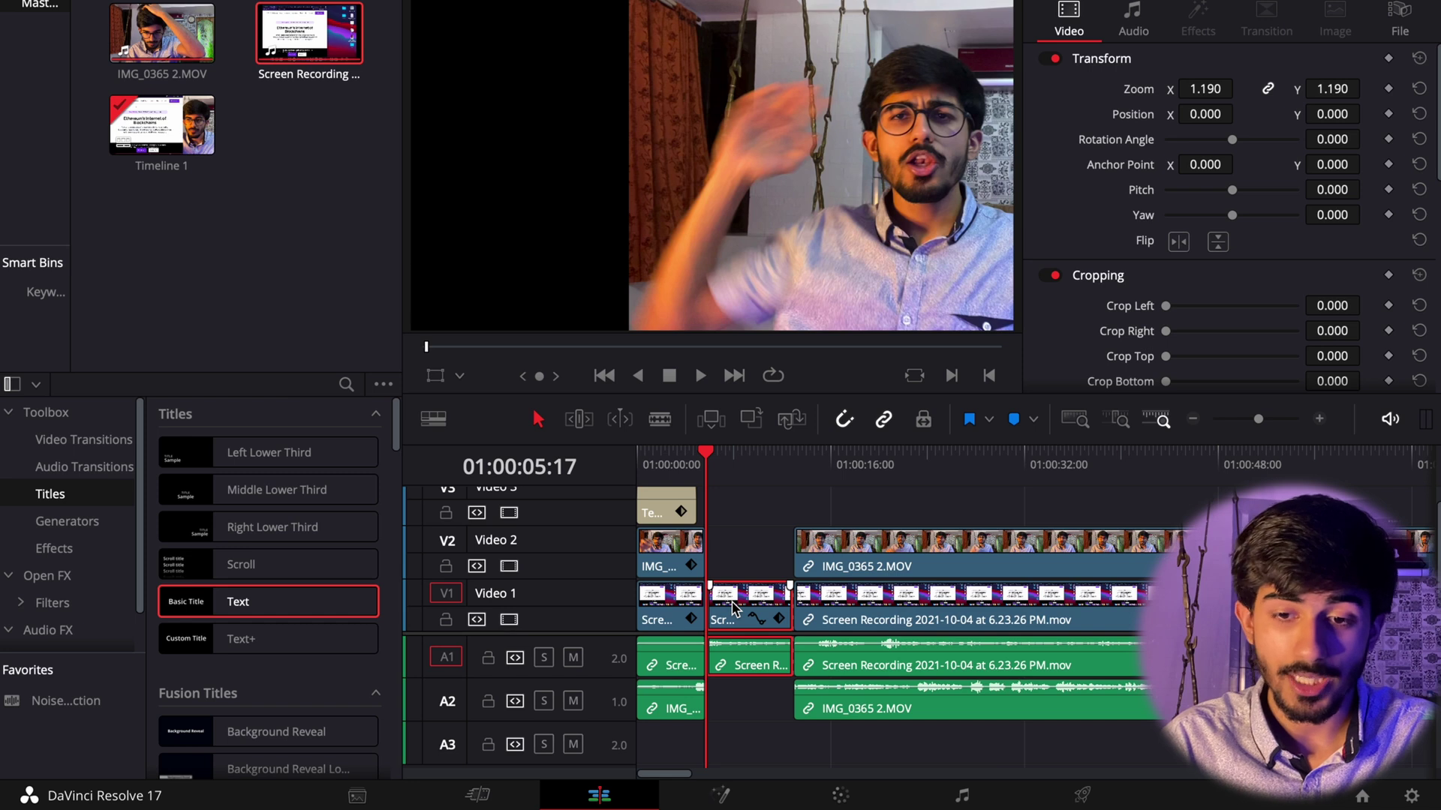
left_click(747, 578)
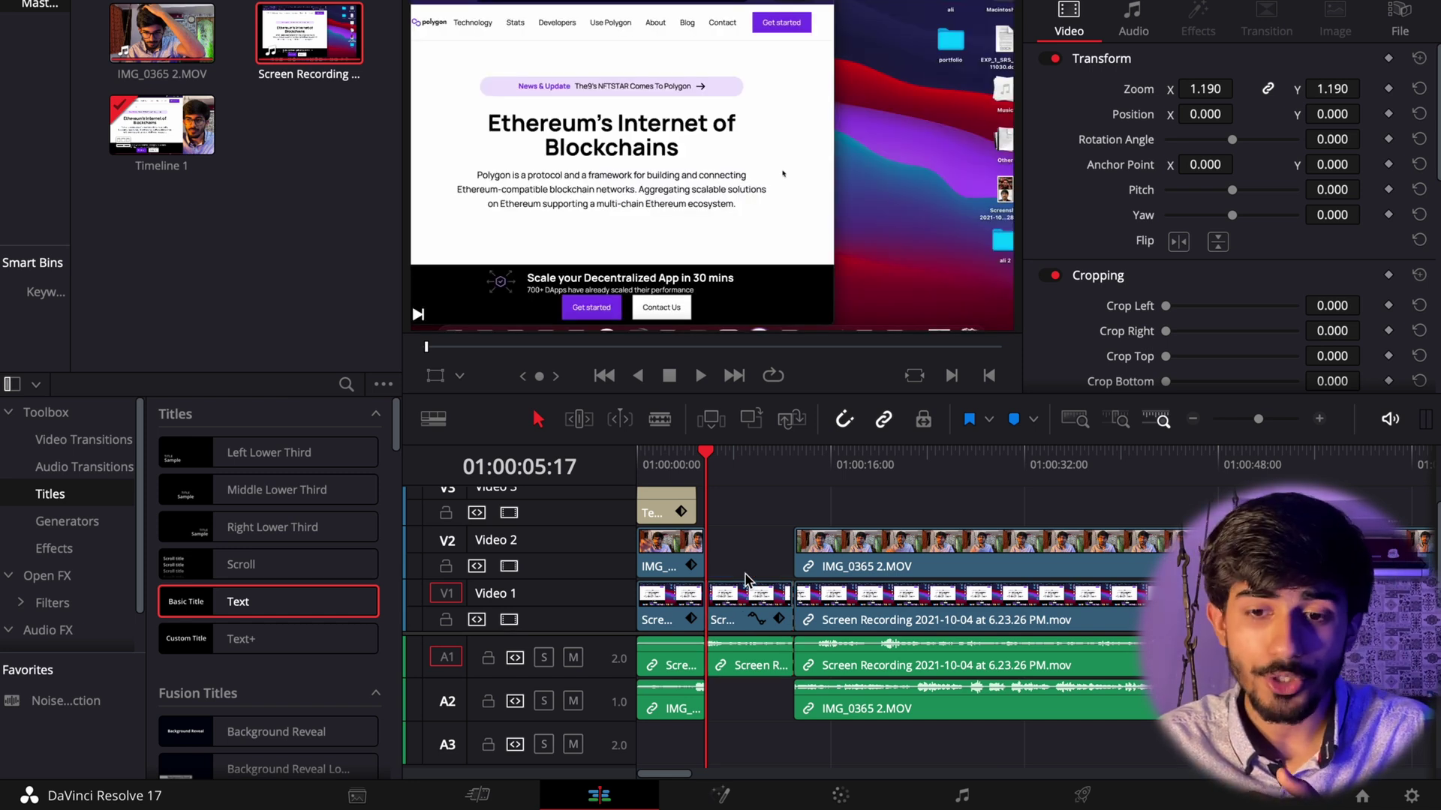
left_click(732, 597)
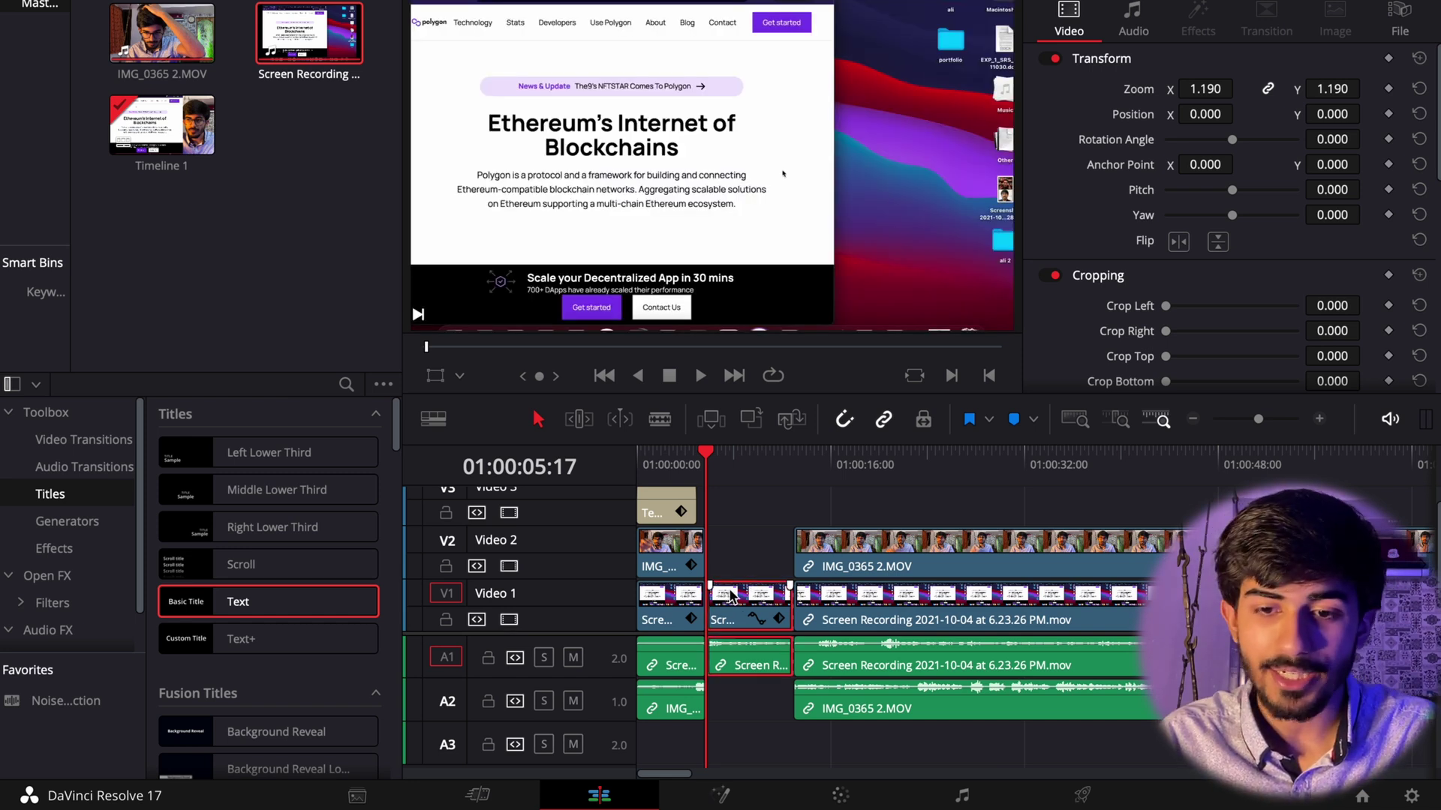
key("BackSpace")
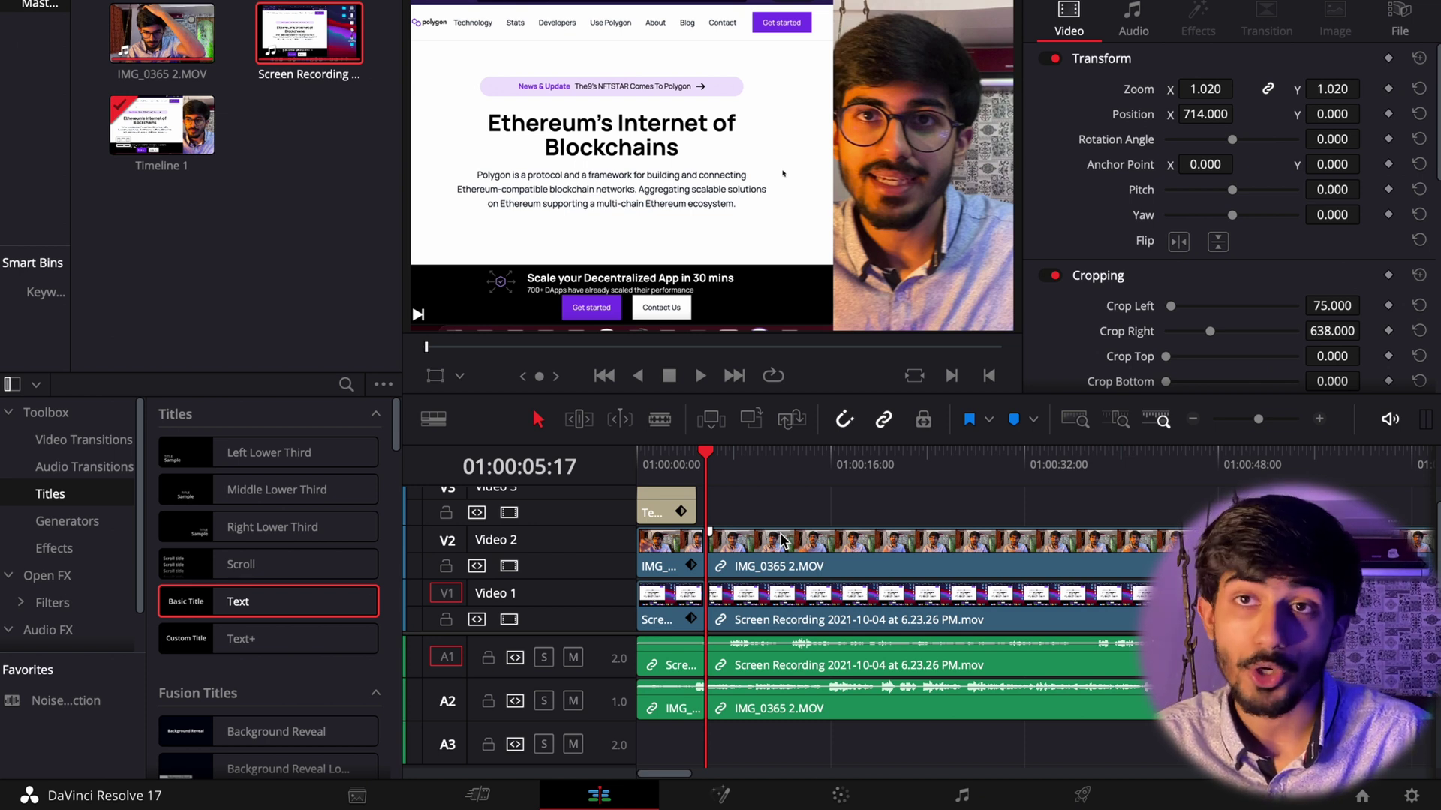
Examine the Color page's Window shapes and Curves controls for the talking-head clip
left_click(842, 798)
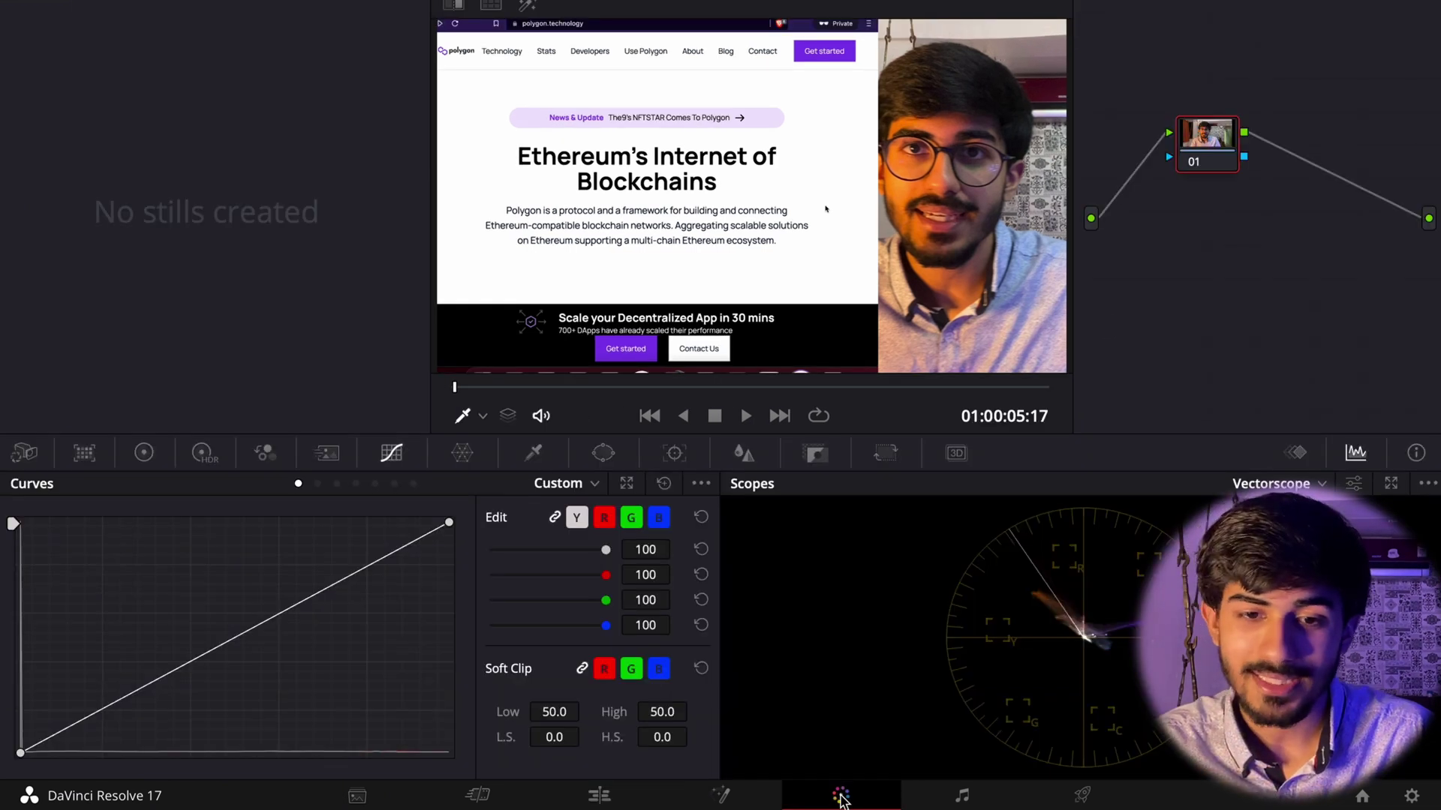
left_click(603, 453)
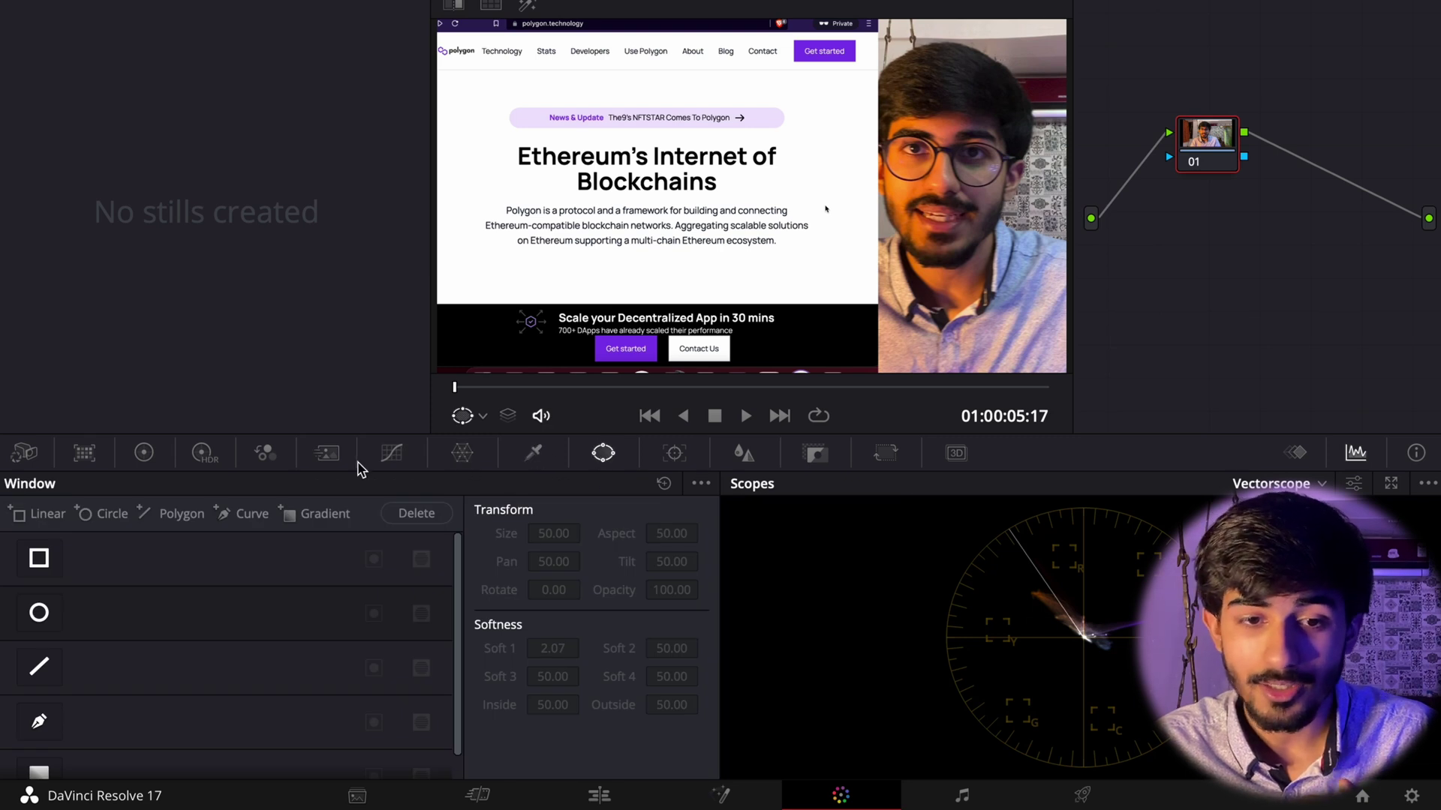
left_click(394, 460)
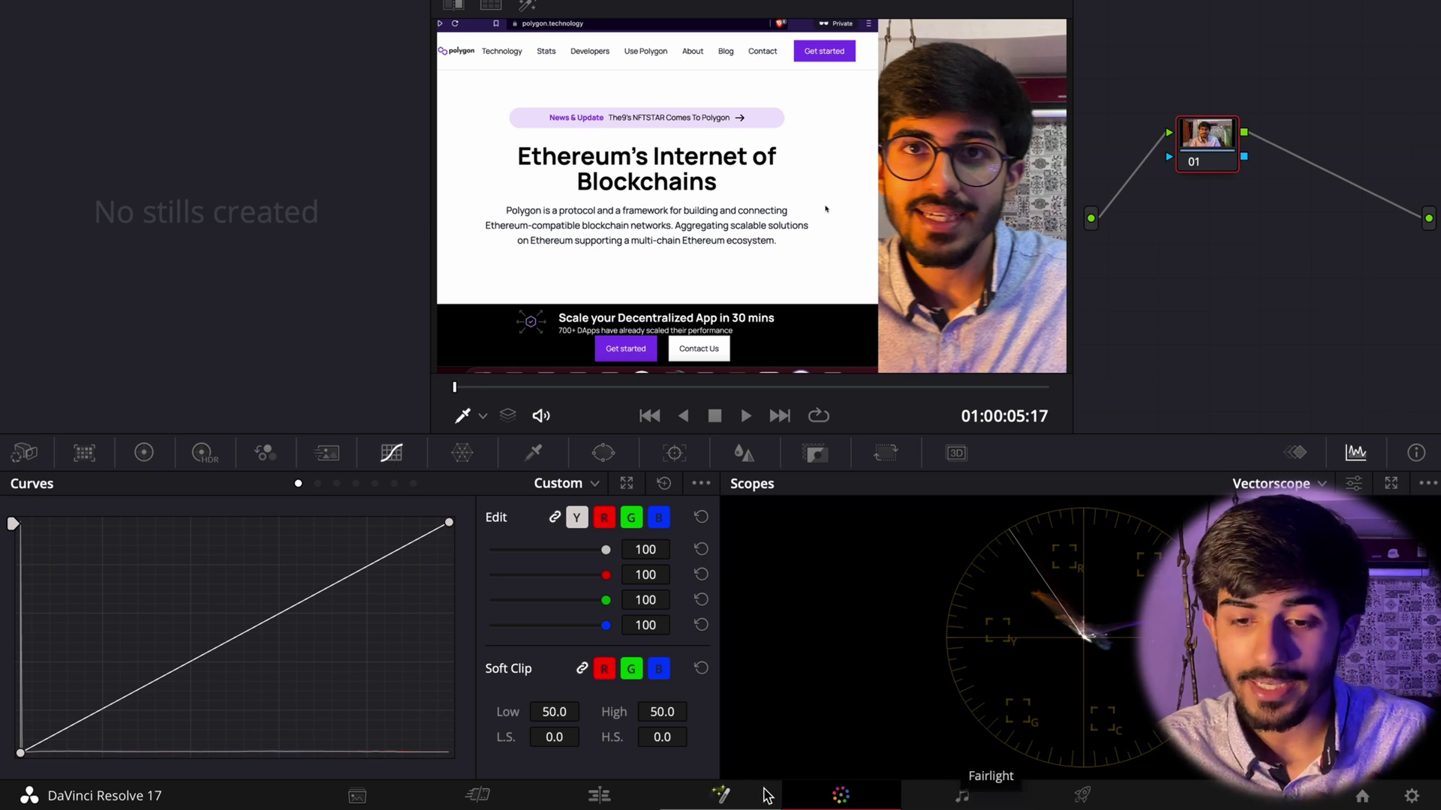
Mask the second IMG_0365 2.MOV segment with an Ellipse in Fusion and set its soft edge to 0.0157
left_click(722, 796)
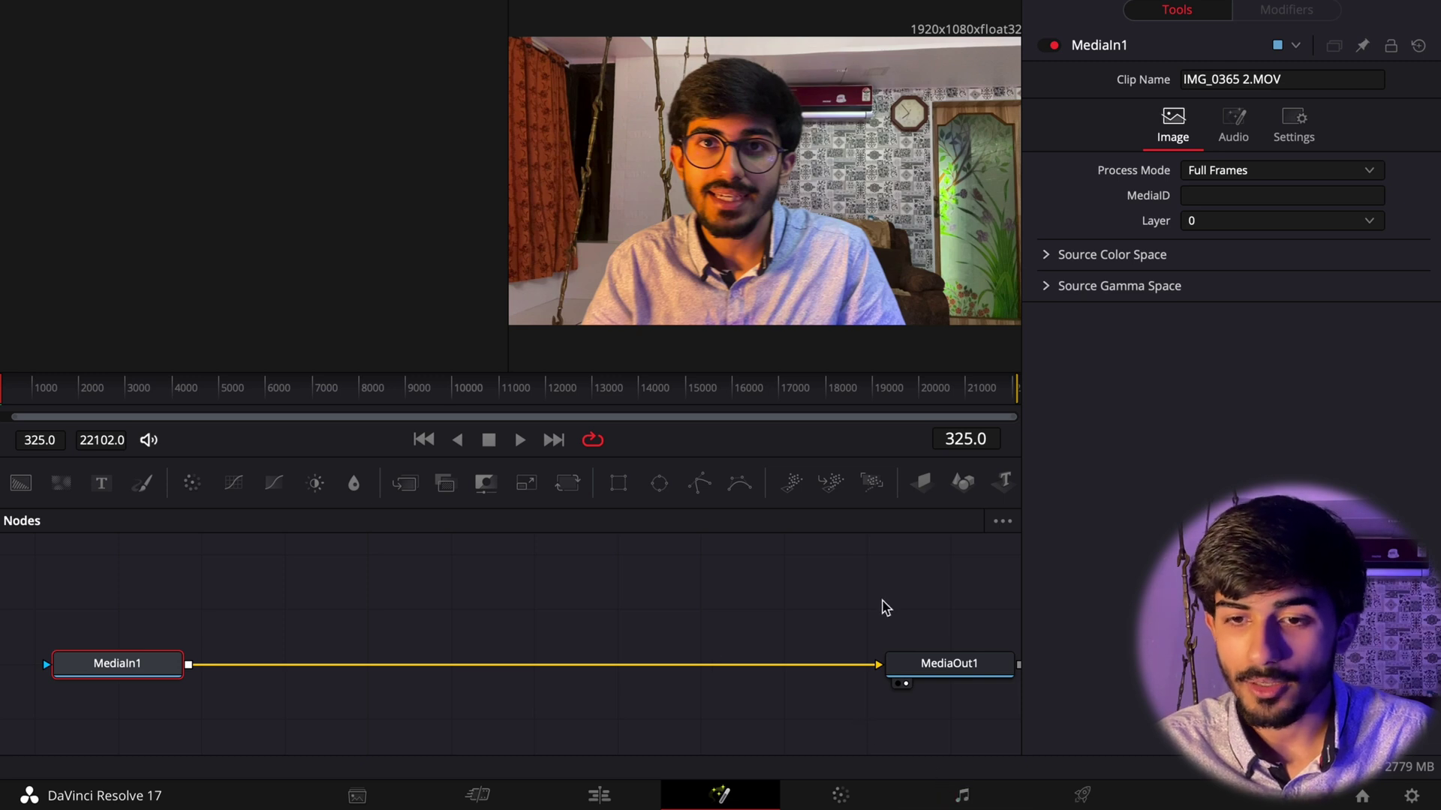
left_click(661, 485)
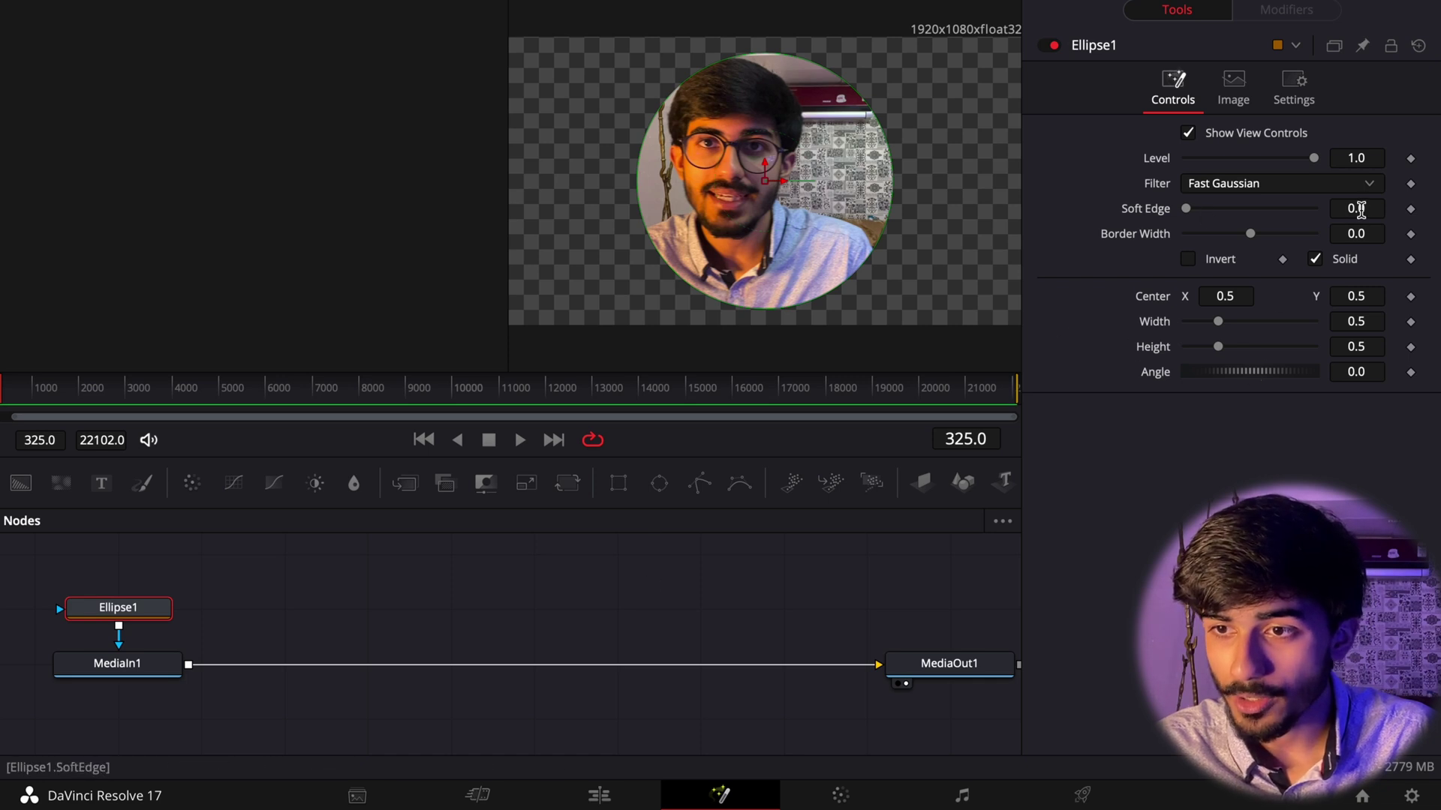
left_click_drag(1349, 209, 1353, 216)
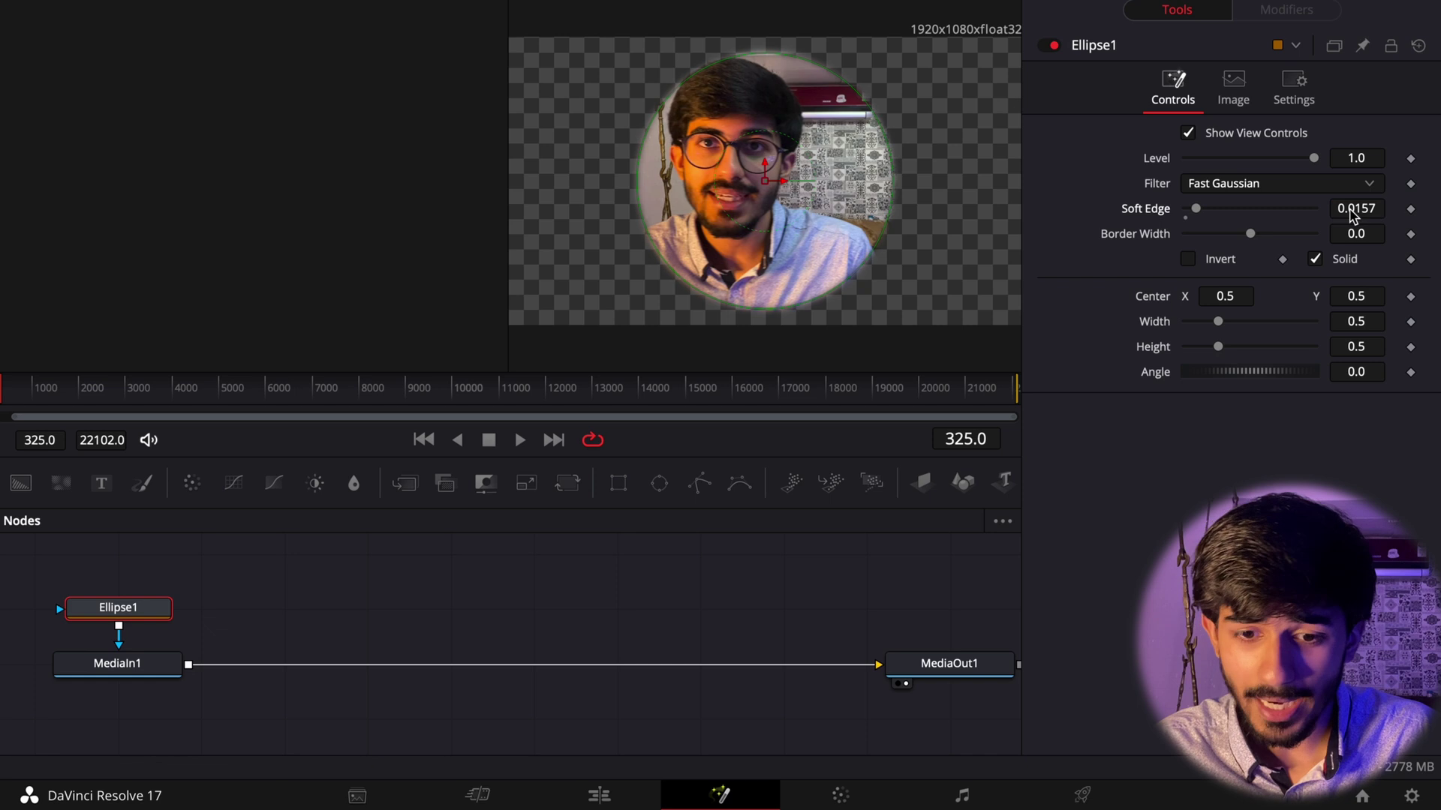
Back on the Edit page, set the masked talking-head clip's position Y to -386 and zoom to 0.440
left_click(599, 794)
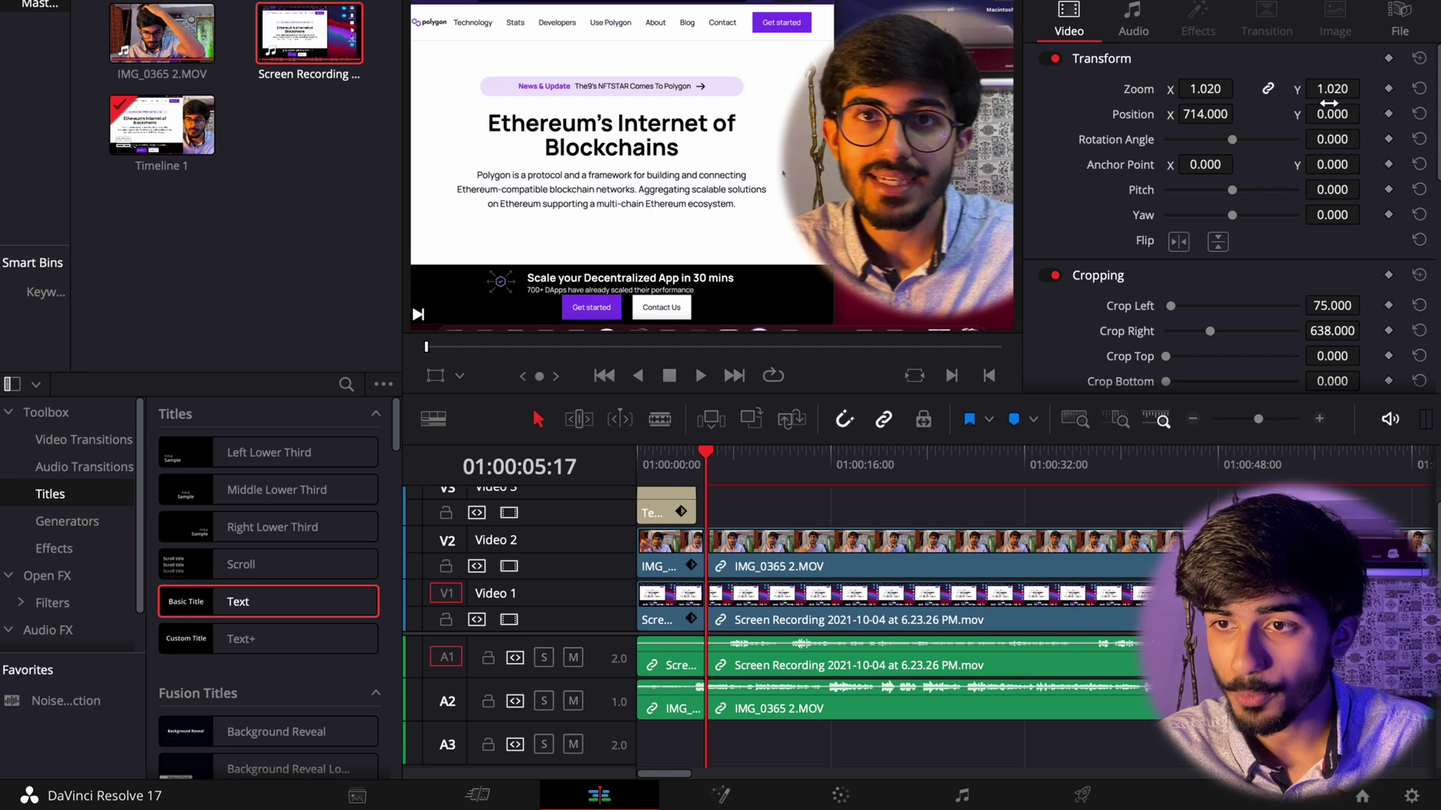
left_click_drag(1343, 114, 1365, 114)
left_click_drag(1200, 88, 1140, 88)
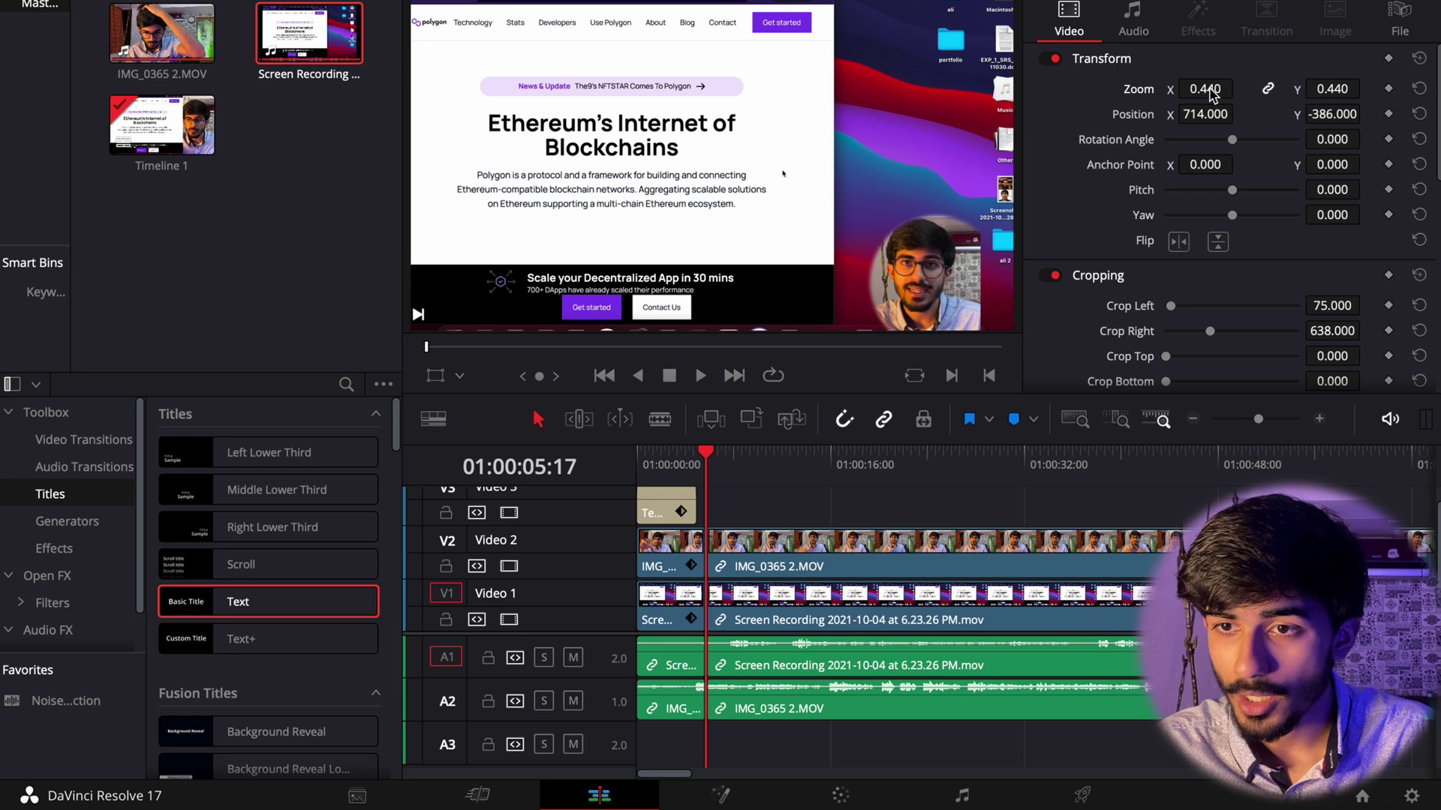
Reset the talking-head clip's left and right cropping to 0 and set its position Y to -294
left_click(1336, 331)
double_click(1337, 331)
type("0")
key("Return")
double_click(1334, 307)
type("0")
key("Return")
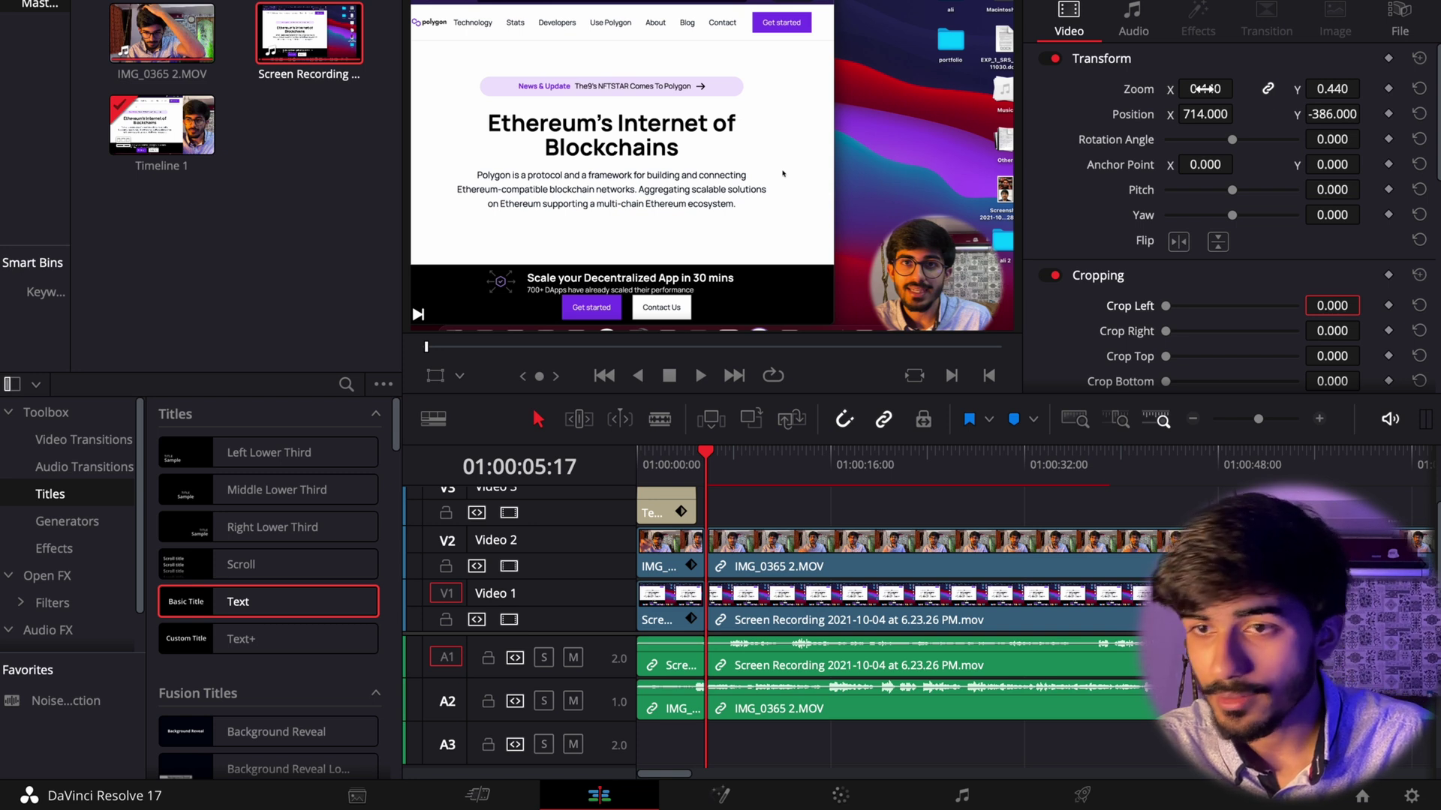
mouse_move(1332, 114)
left_mouse_down()
mouse_move(1301, 125)
mouse_move(1343, 119)
left_mouse_up()
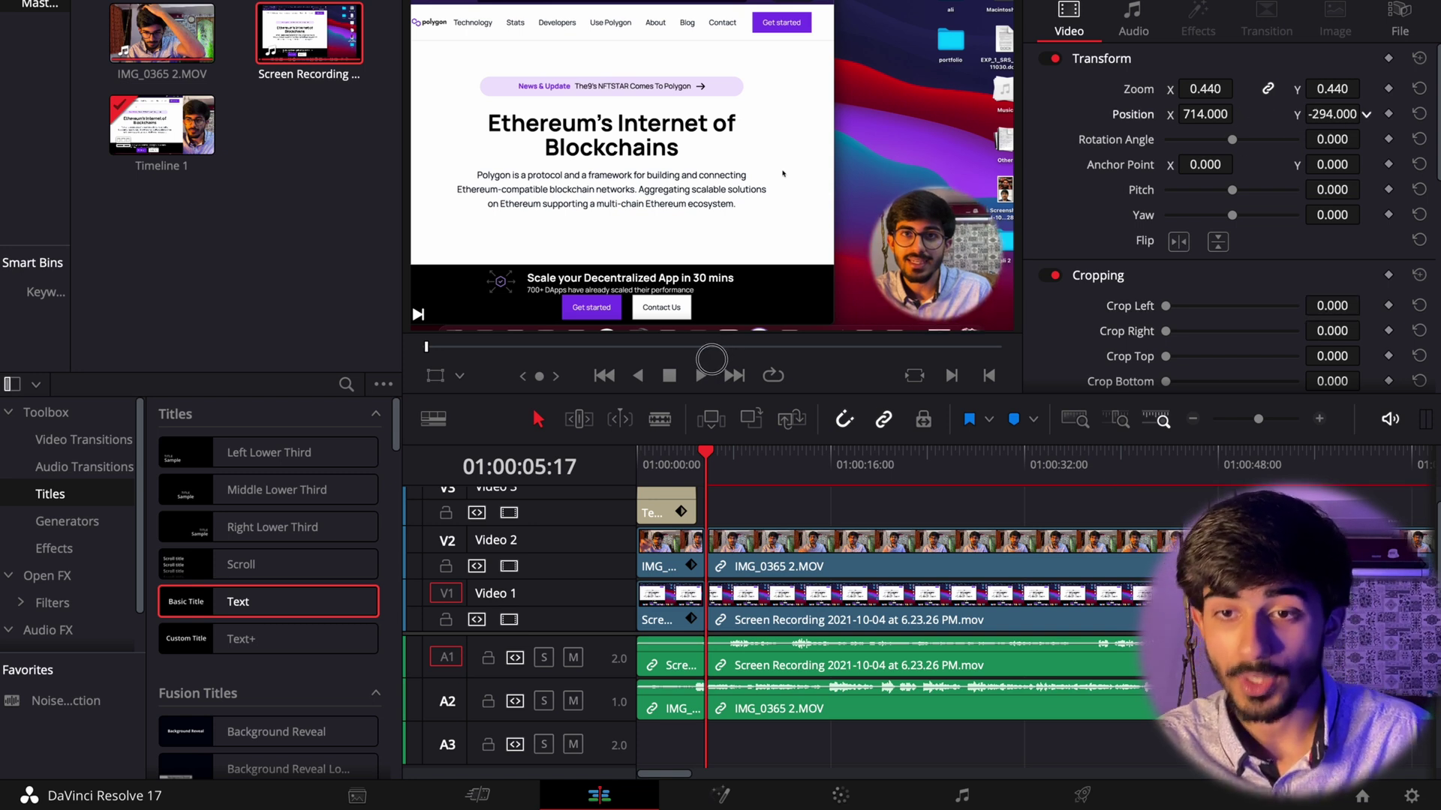
On the Deliver page, choose the YouTube render preset at 2160p
left_click(1078, 798)
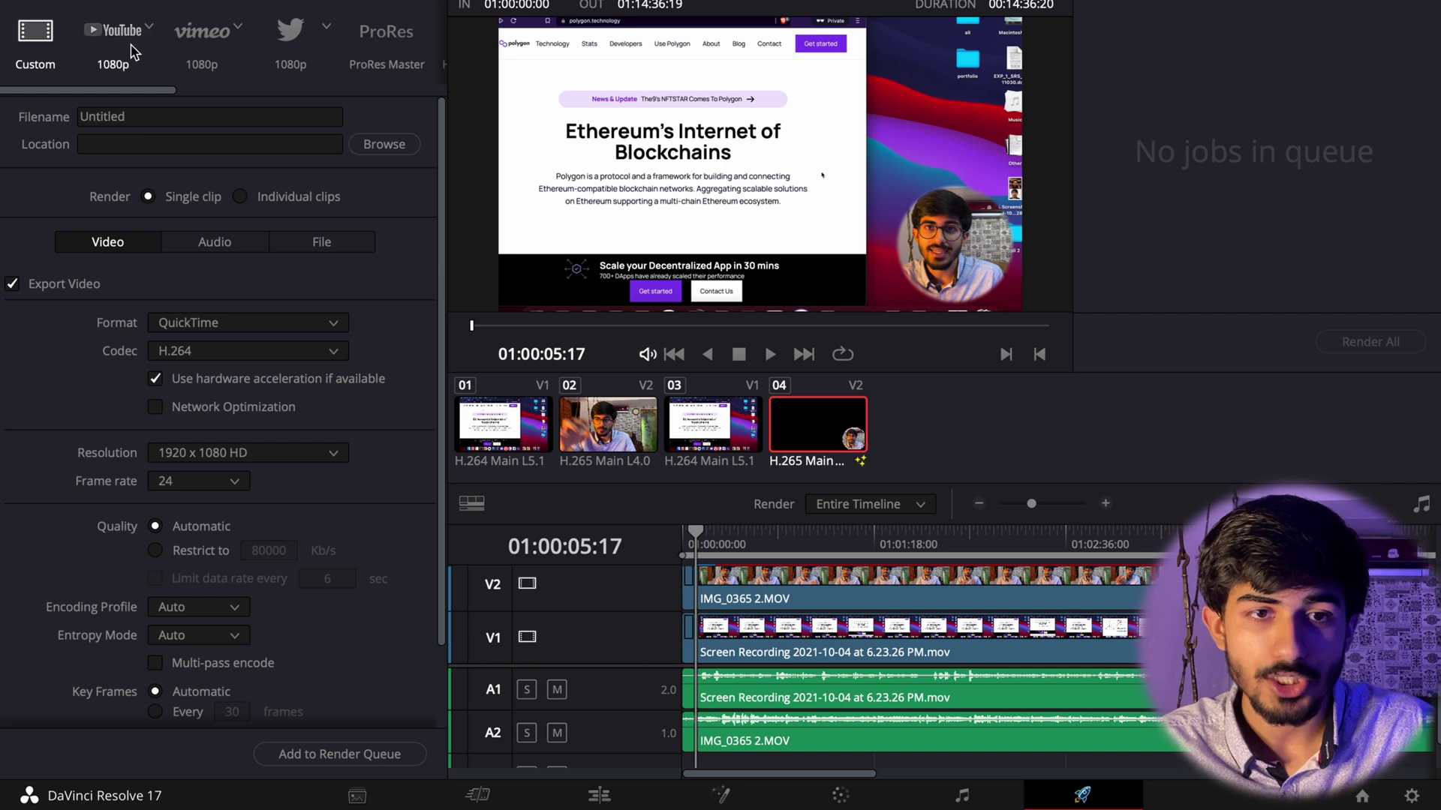
left_click(149, 29)
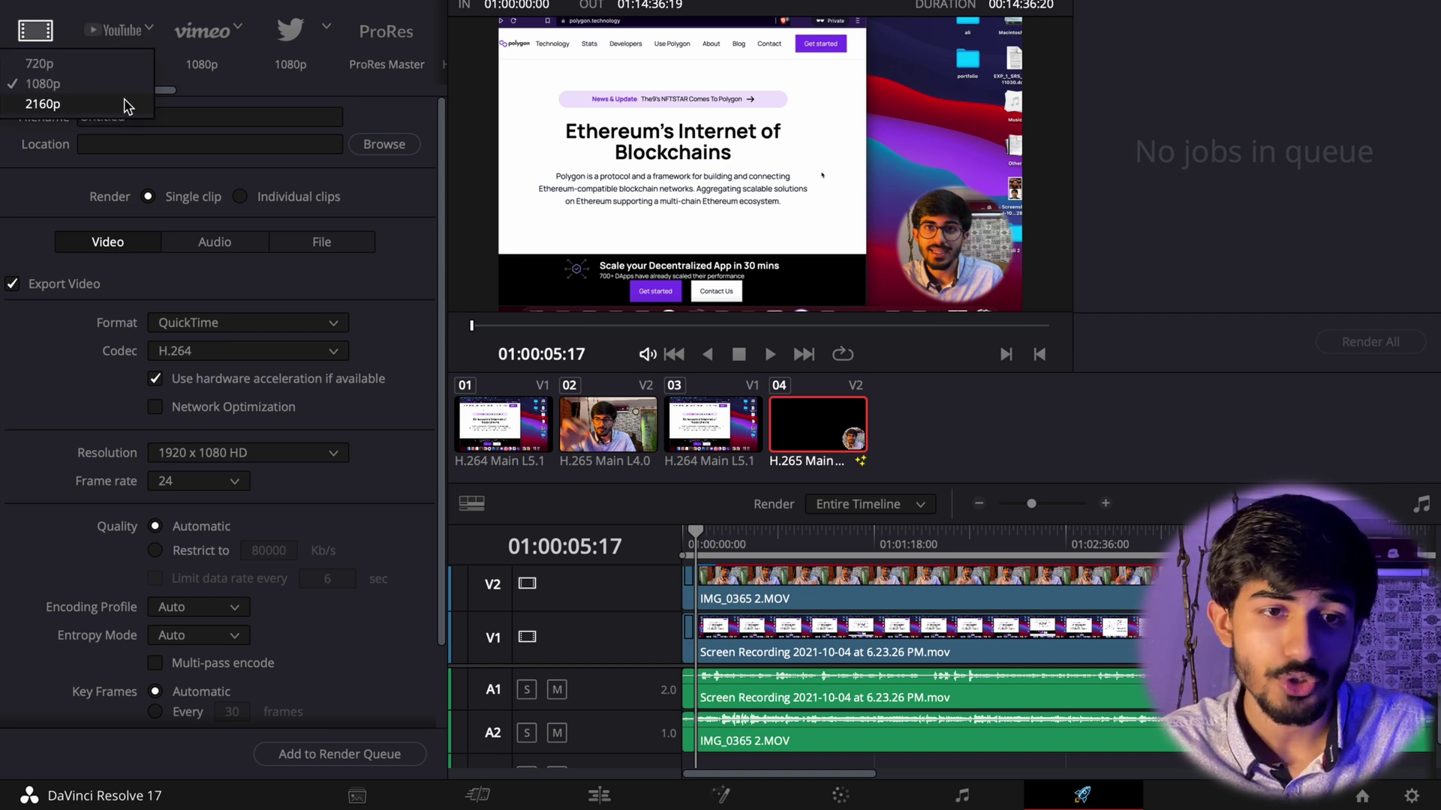
left_click(43, 103)
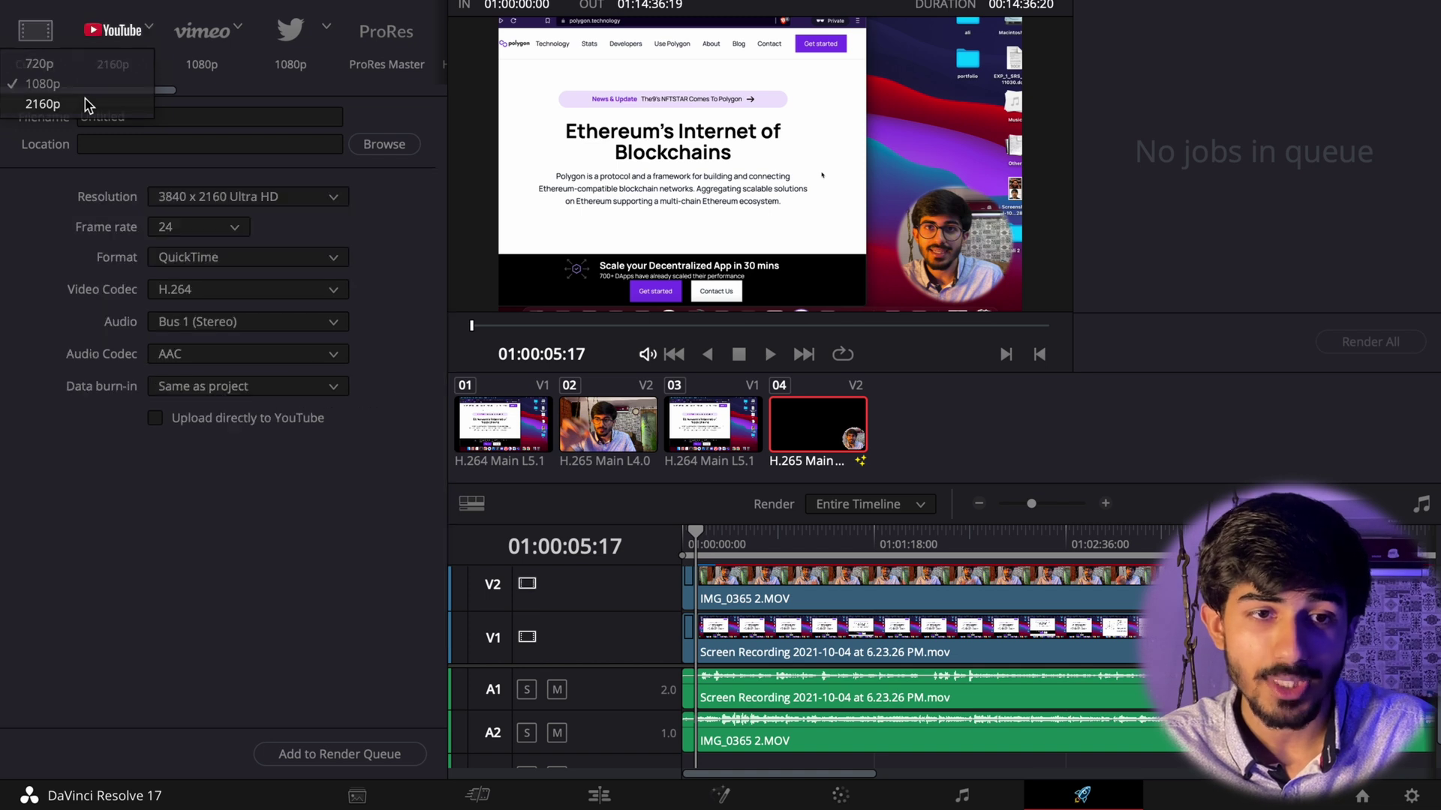
Name the render output Filename and set its save location to the Movies folder
left_click(185, 116)
double_click(186, 117)
type("Fi")
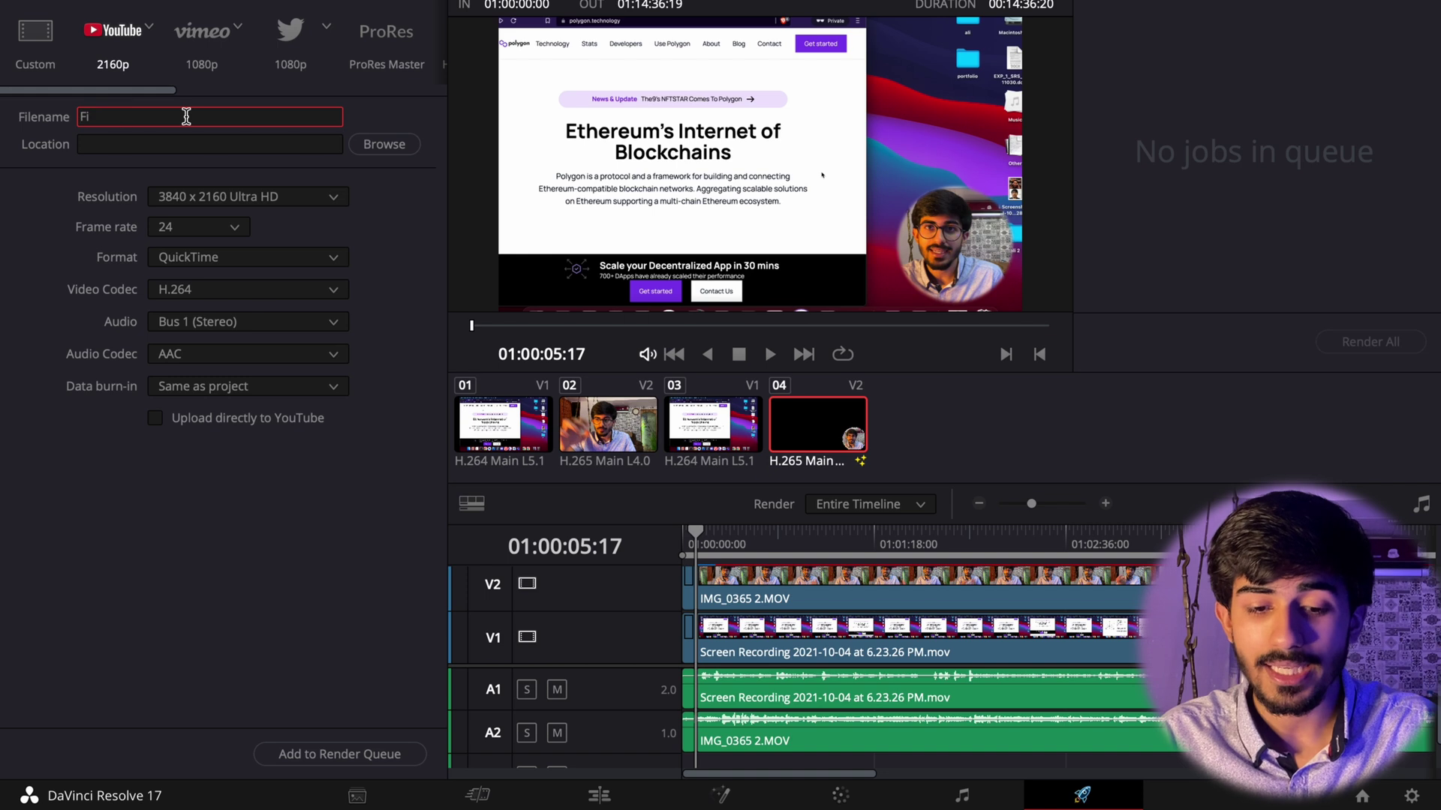
type("lename")
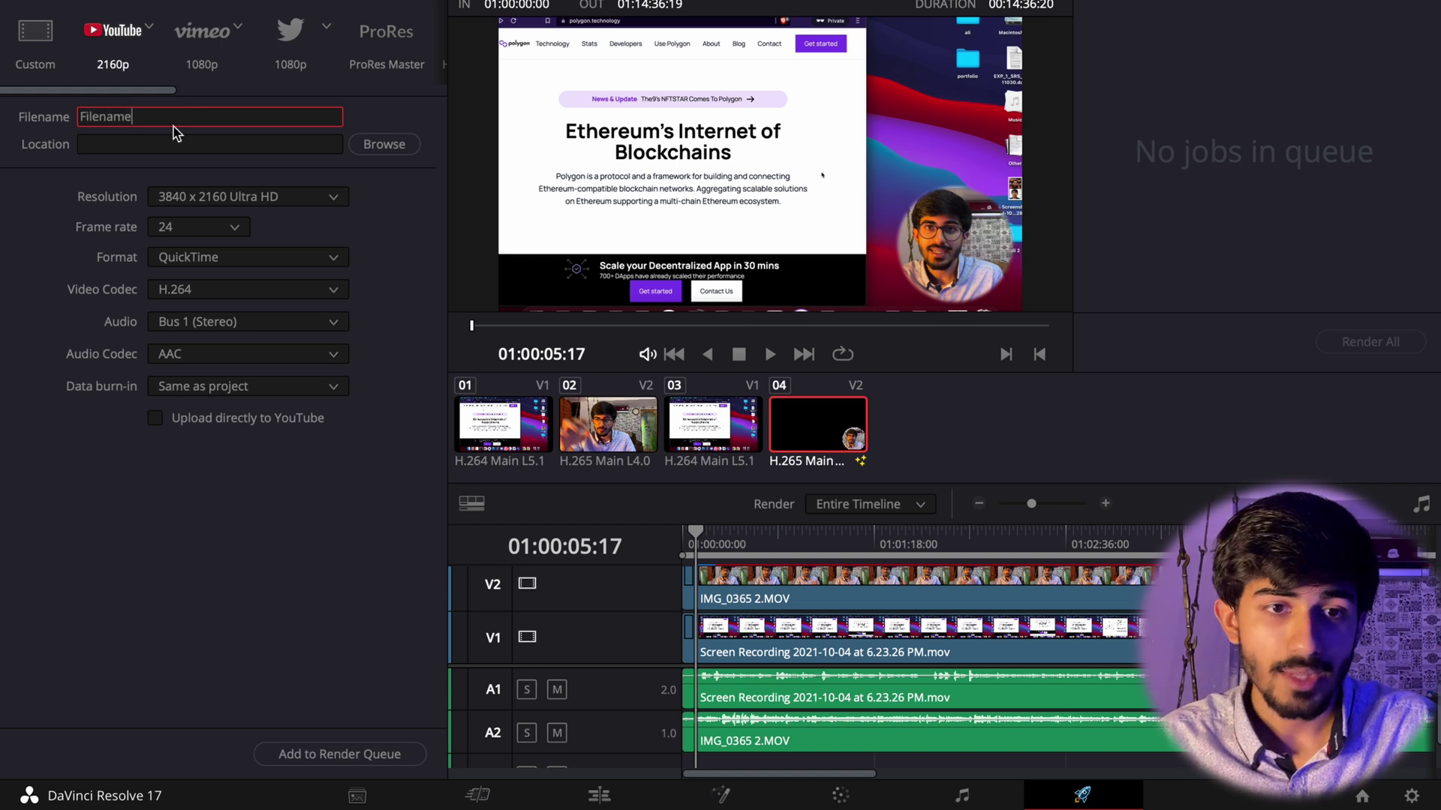
left_click(164, 144)
left_click(383, 144)
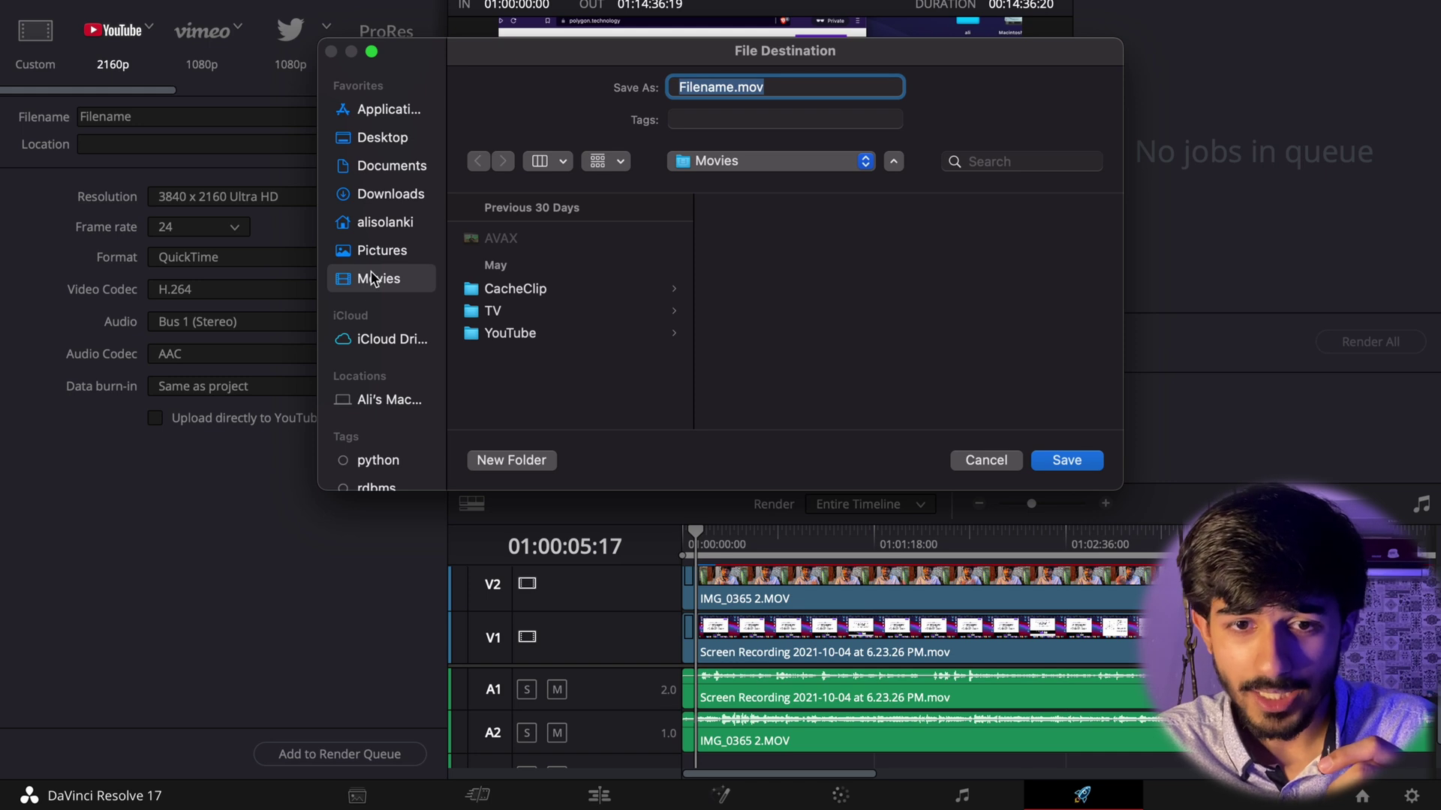
left_click(1066, 460)
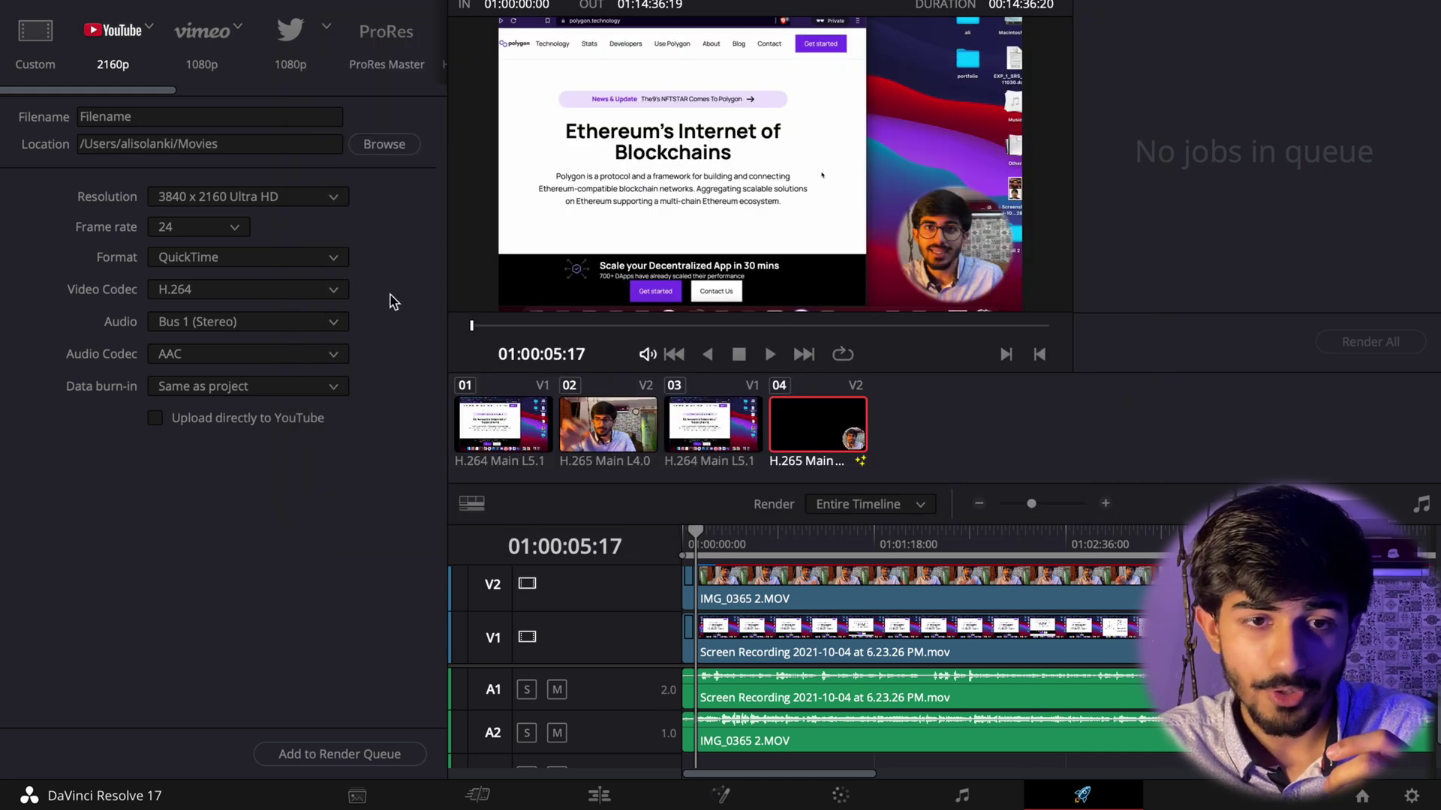
Choose QuickTime as the render format and add the job to the render queue
left_click(259, 263)
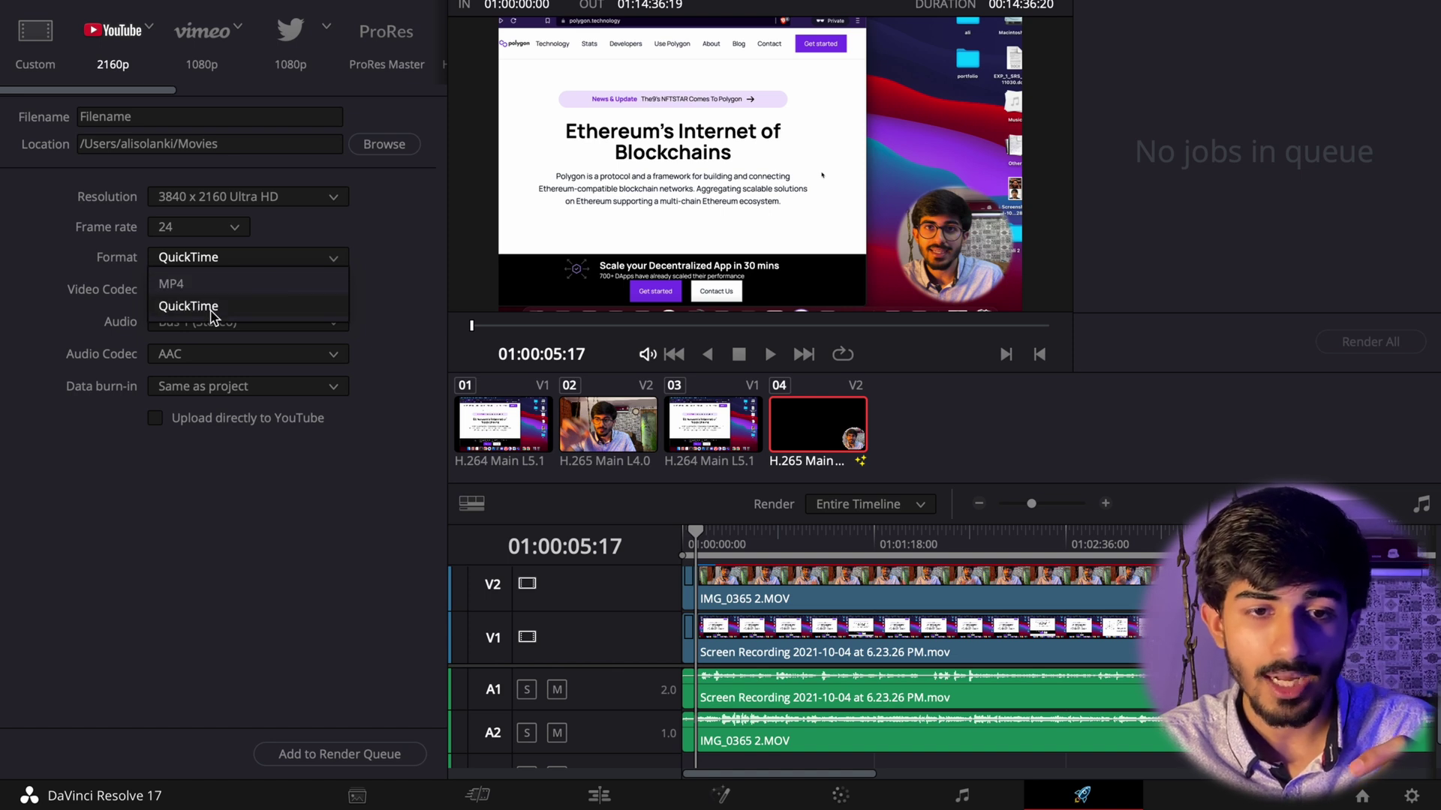
left_click(209, 305)
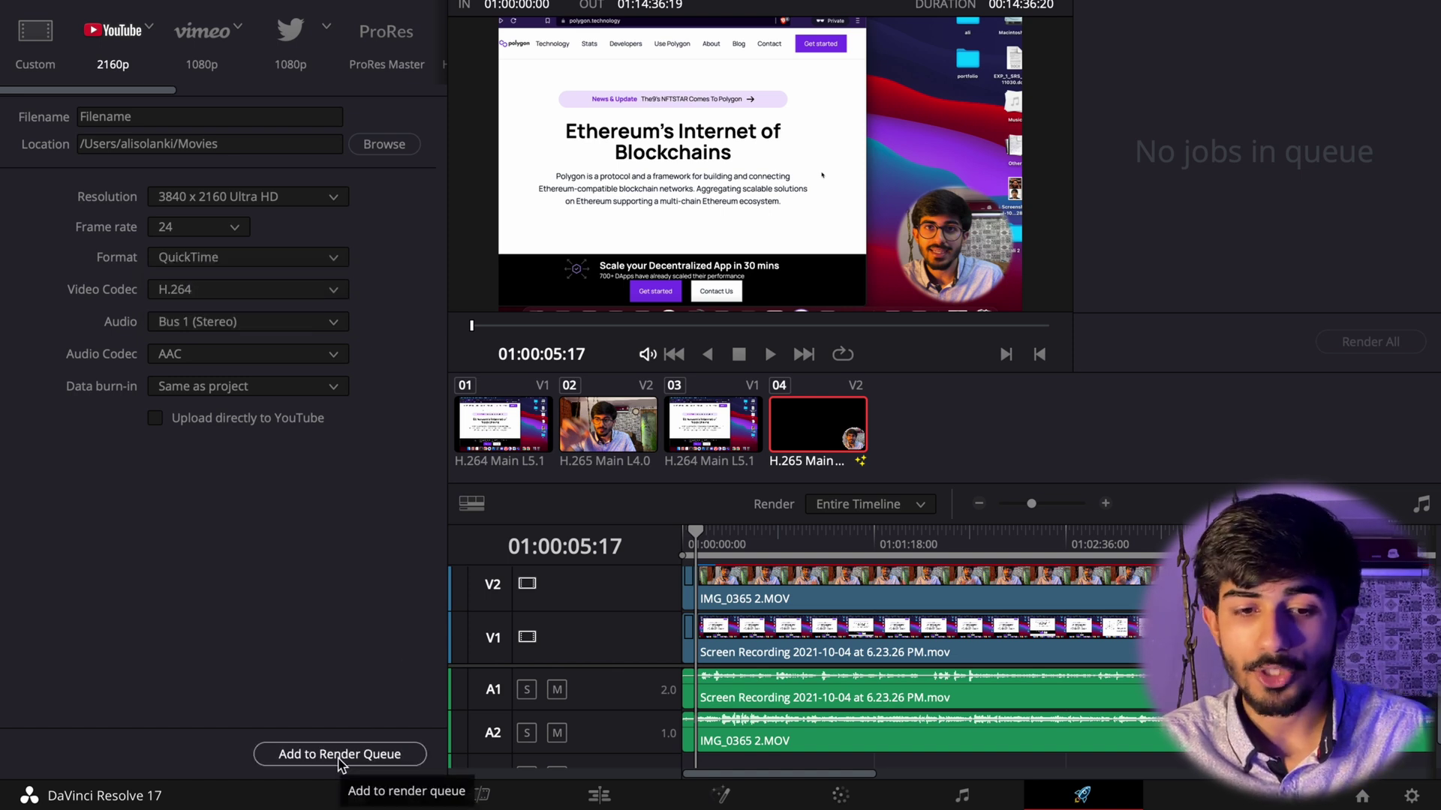
left_click(348, 756)
left_click(923, 464)
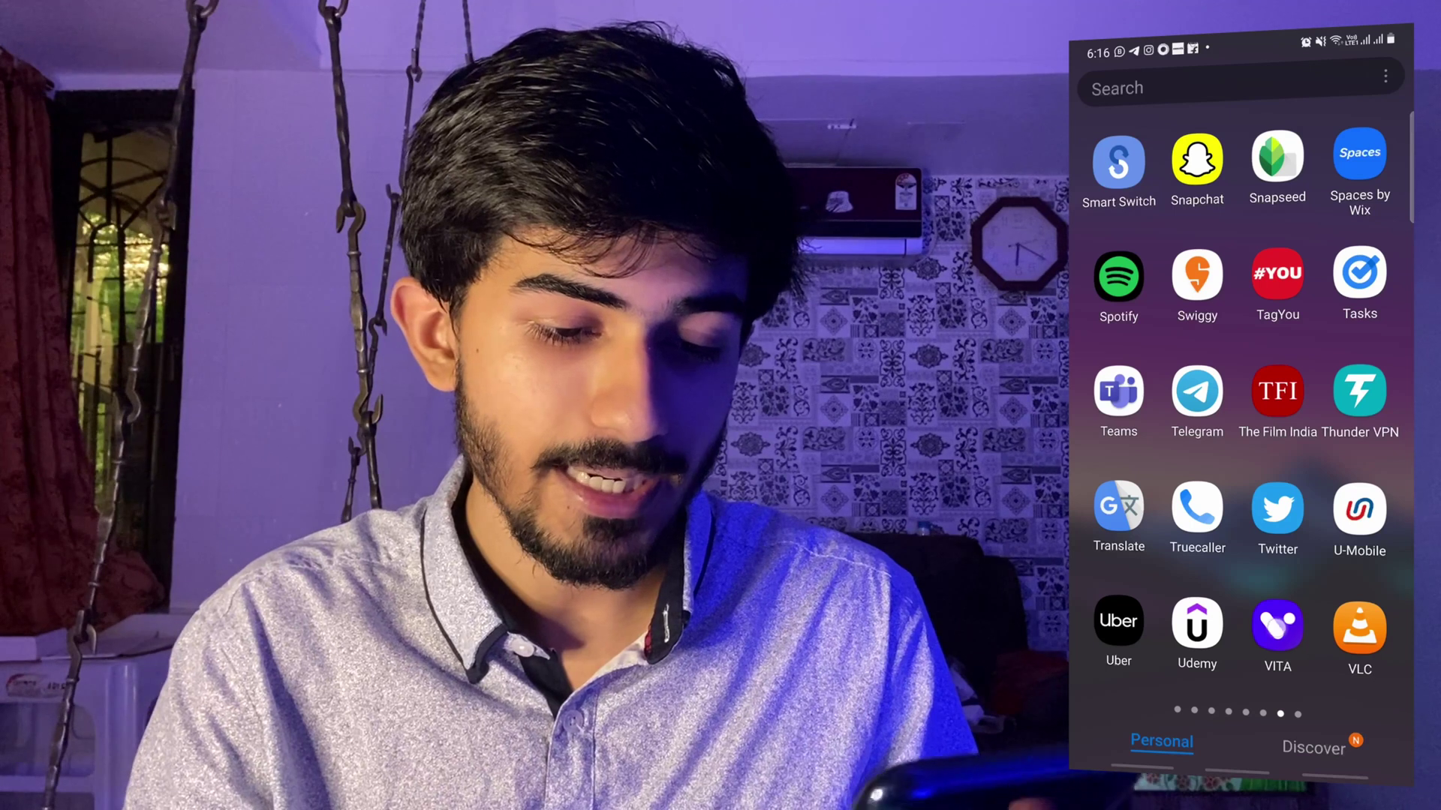
Switch to the VITA app on the phone and create a new project from the 33-second talking-head video
left_click(1277, 627)
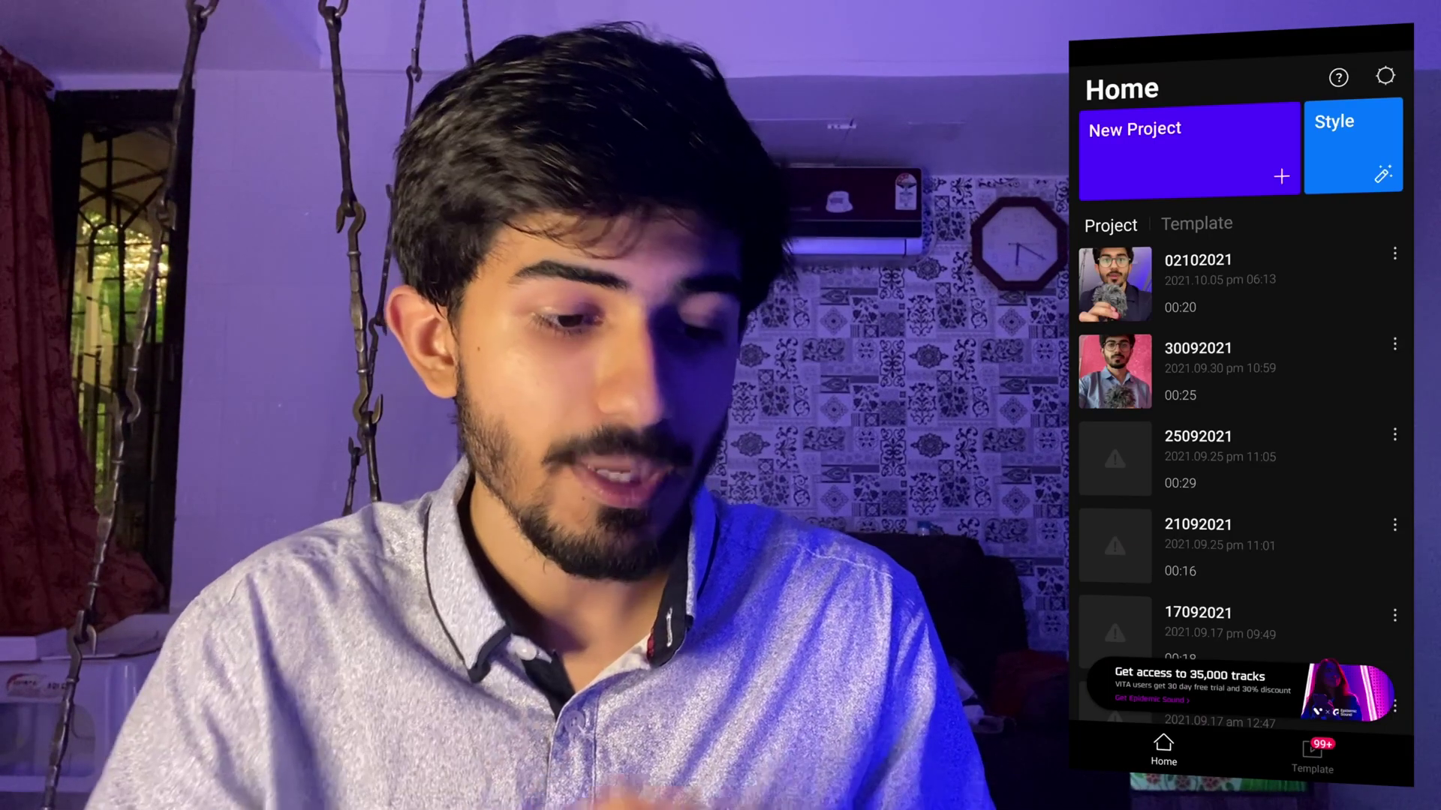
scroll(1238, 487, "down", 5)
scroll(1238, 487, "up", 5)
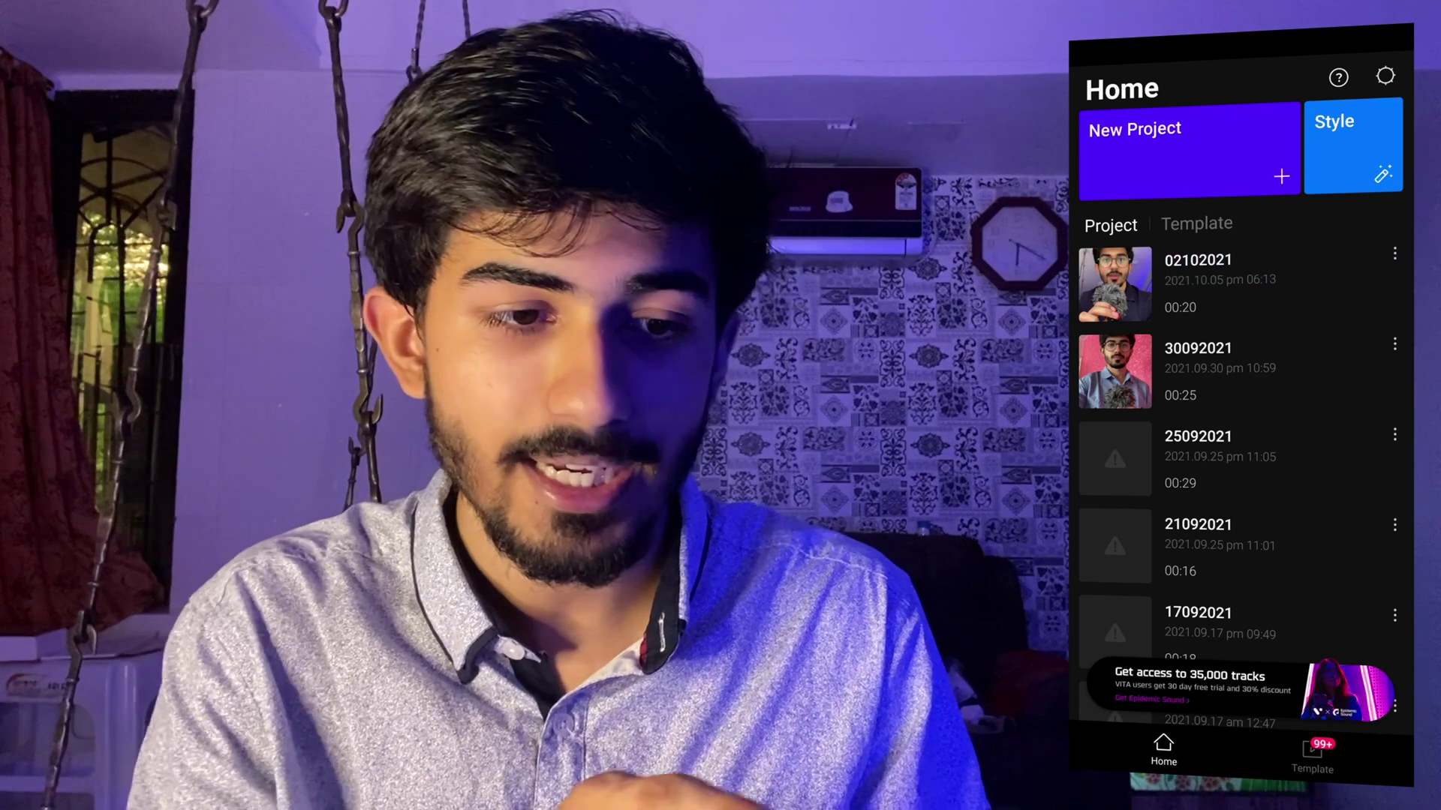
left_click(1190, 150)
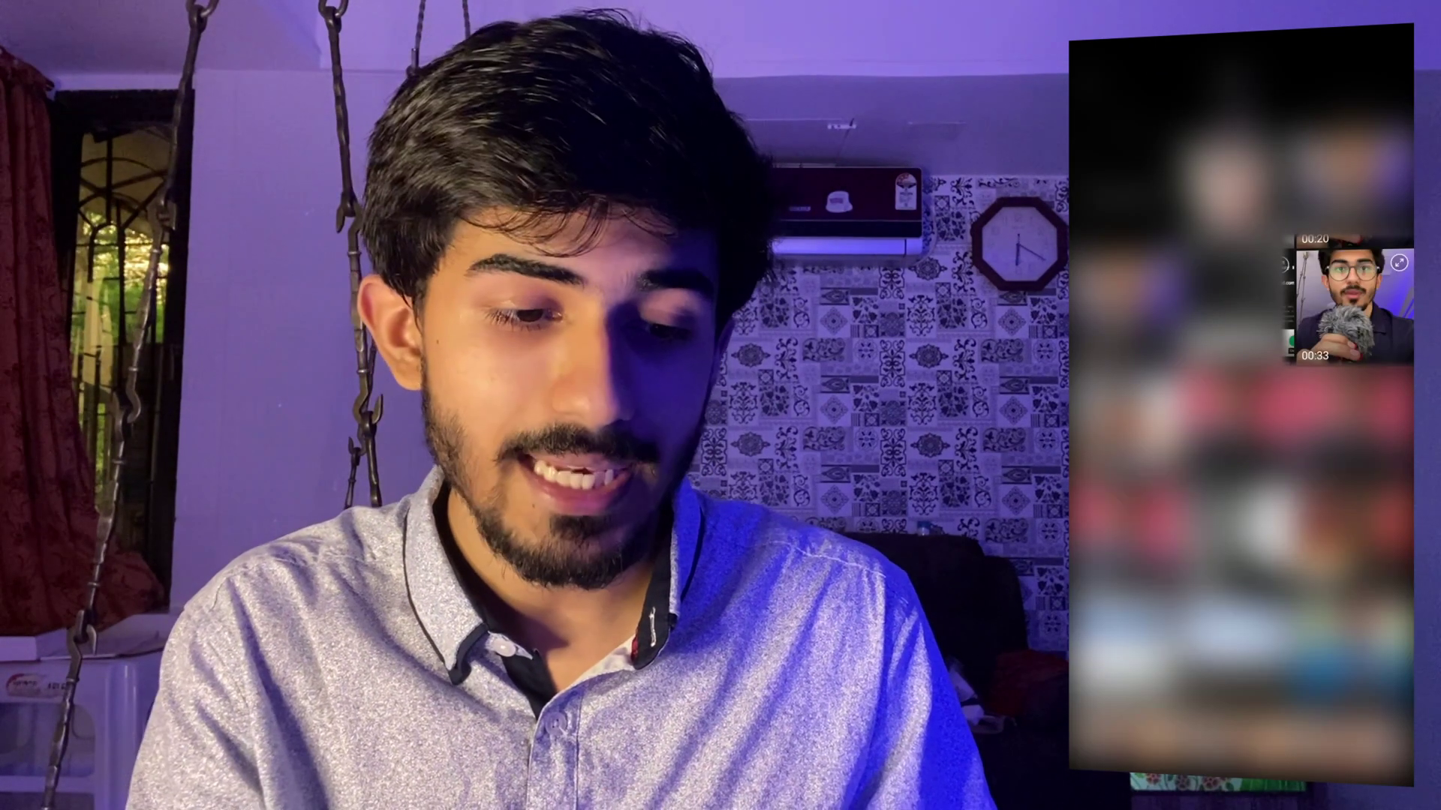
left_click(1350, 304)
left_click(1366, 660)
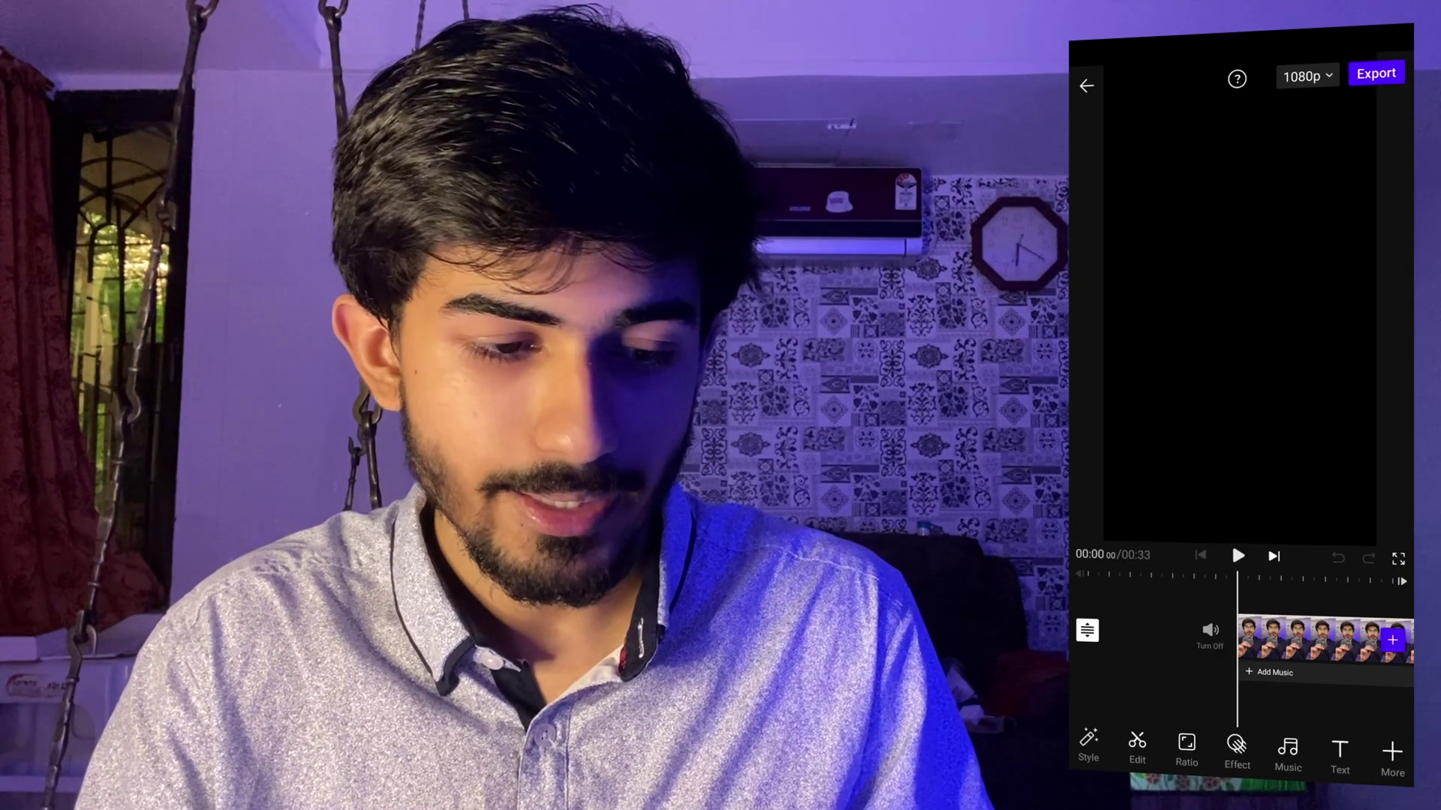
Trim the video clip to about 21 seconds and play it back from the beginning
left_click(1320, 639)
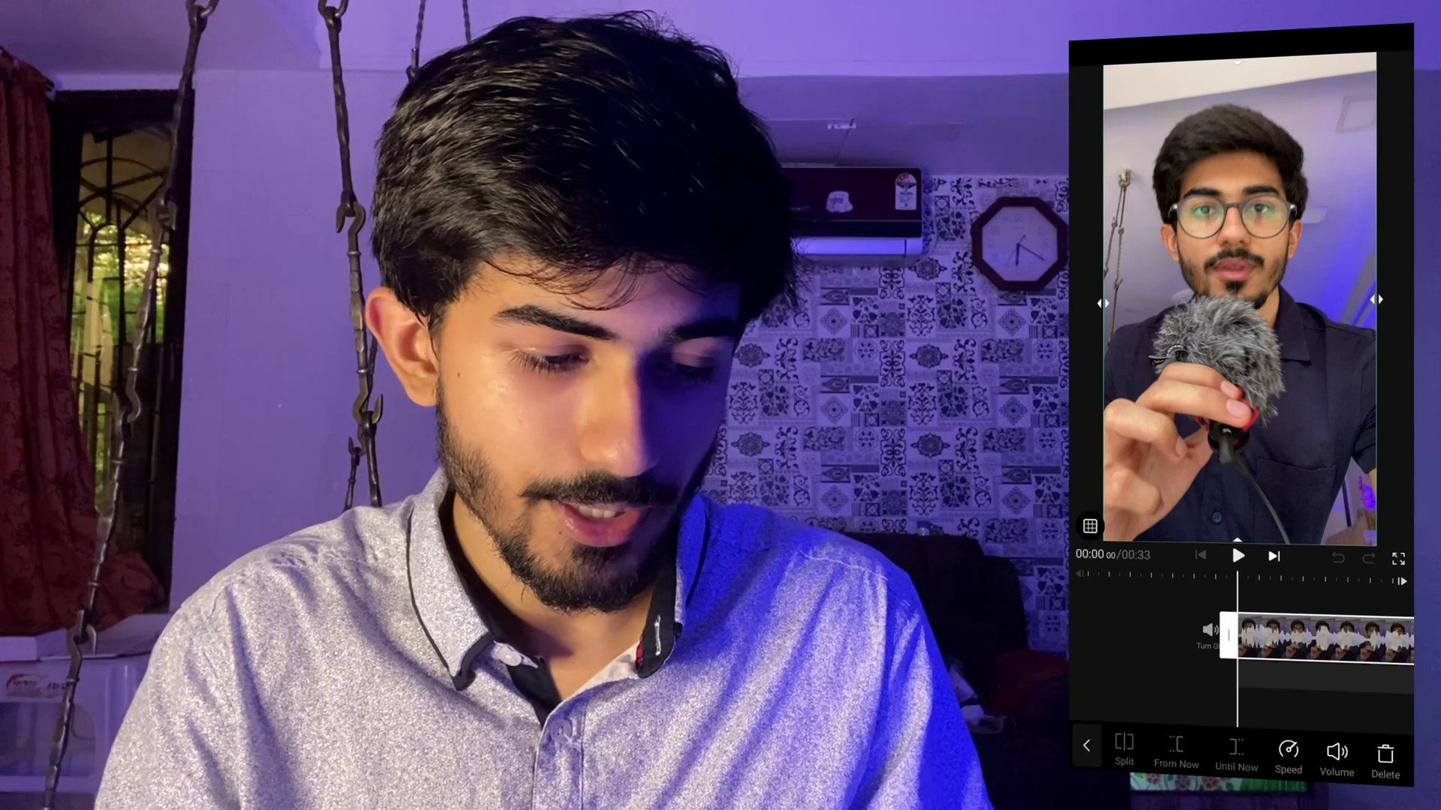
left_click_drag(1275, 682, 1219, 683)
mouse_move(1326, 683)
left_mouse_down()
mouse_move(1189, 677)
mouse_move(1335, 676)
left_mouse_up()
left_click_drag(1223, 675, 1324, 639)
left_click(1325, 682)
left_click_drag(1200, 637, 1388, 639)
mouse_move(1156, 645)
left_mouse_down()
mouse_move(1205, 653)
mouse_move(1161, 658)
left_mouse_up()
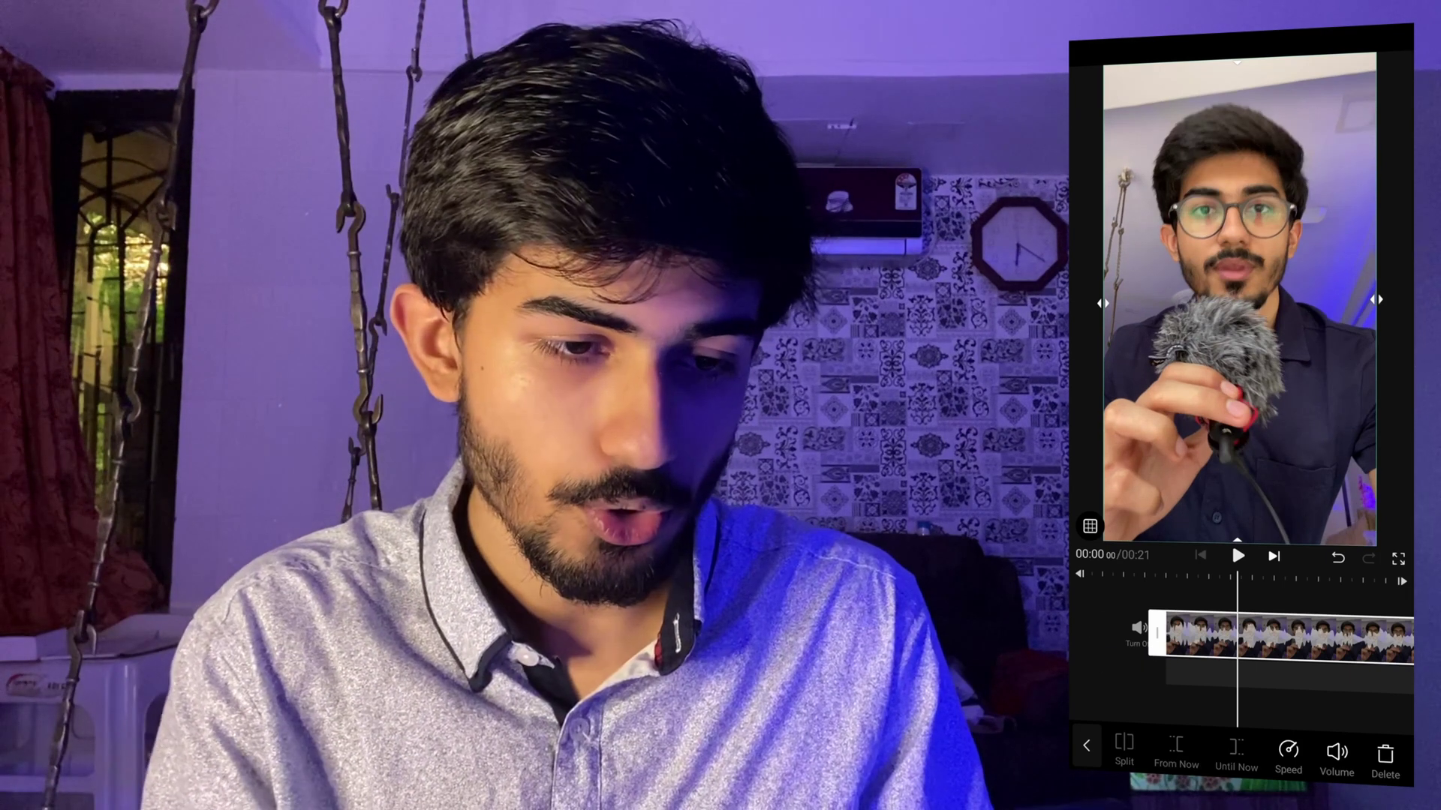
left_click_drag(1193, 638, 1265, 638)
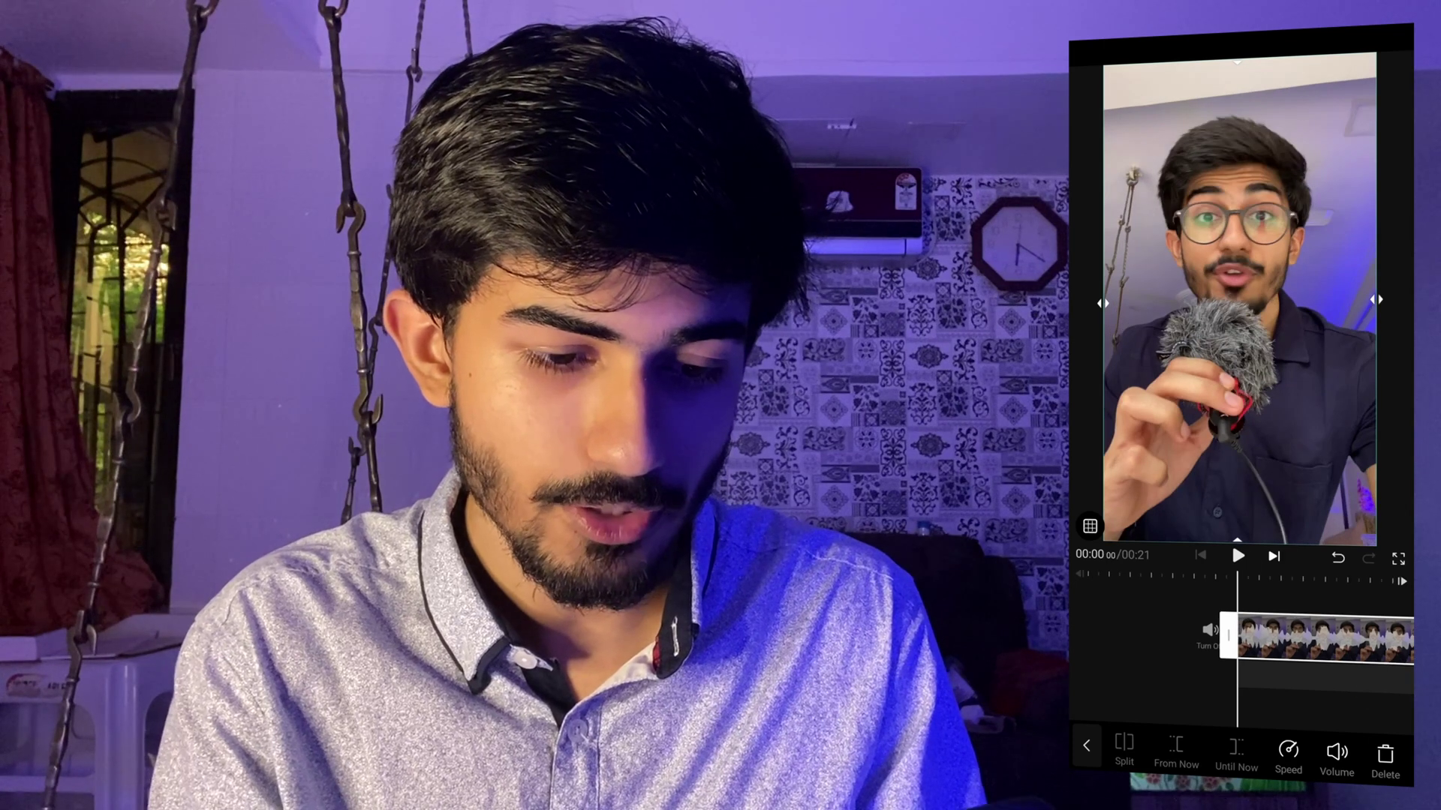
left_click(1238, 556)
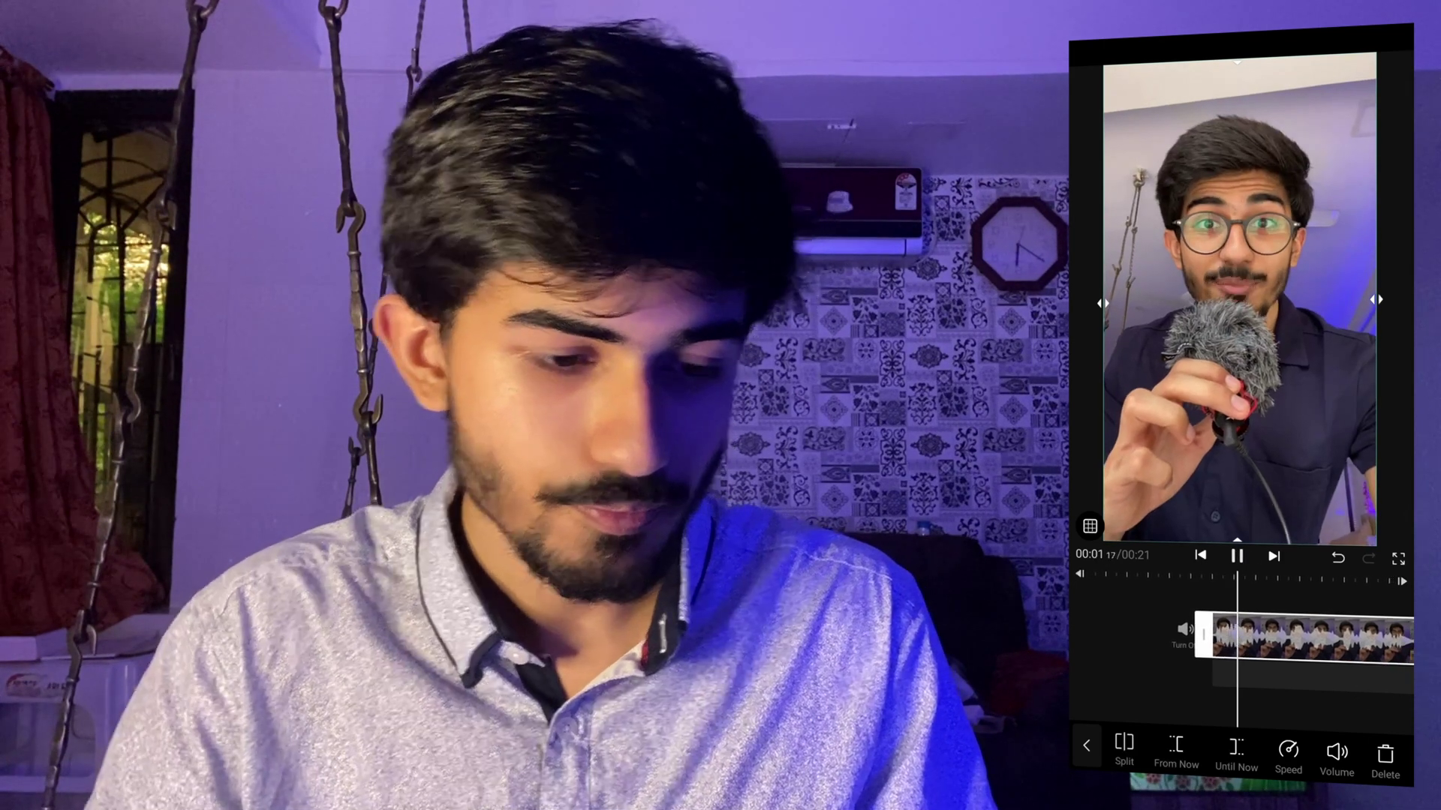